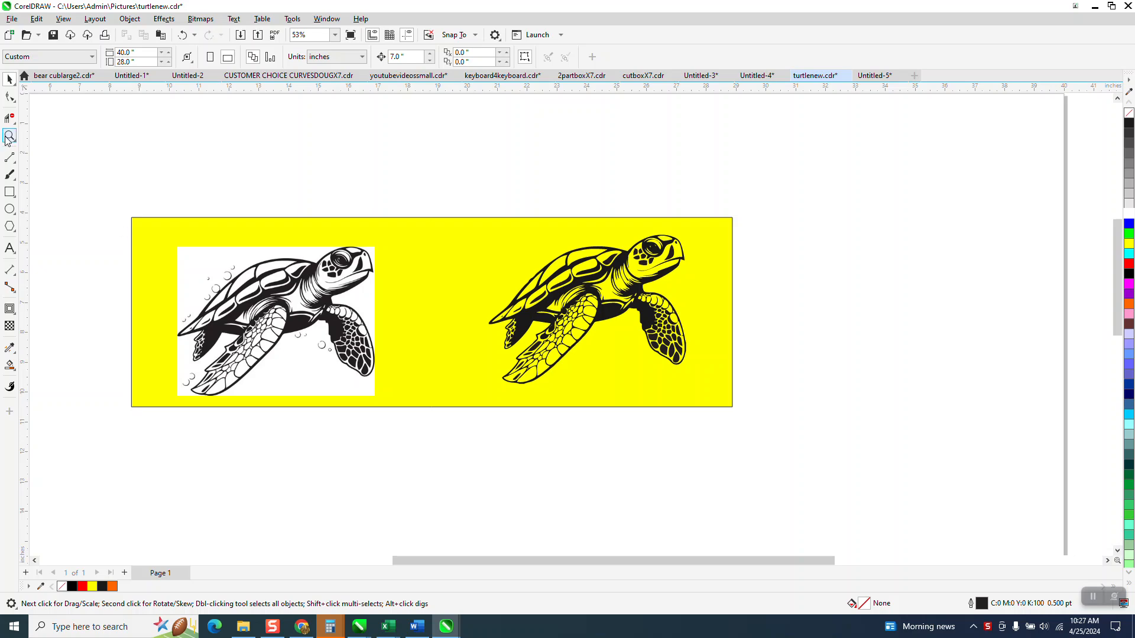
# - Inspect the bubbles on the turtle bitmap and move the vector turtle out of the yellow rectangle onto the blank page beside it
pyautogui.click(9, 136)
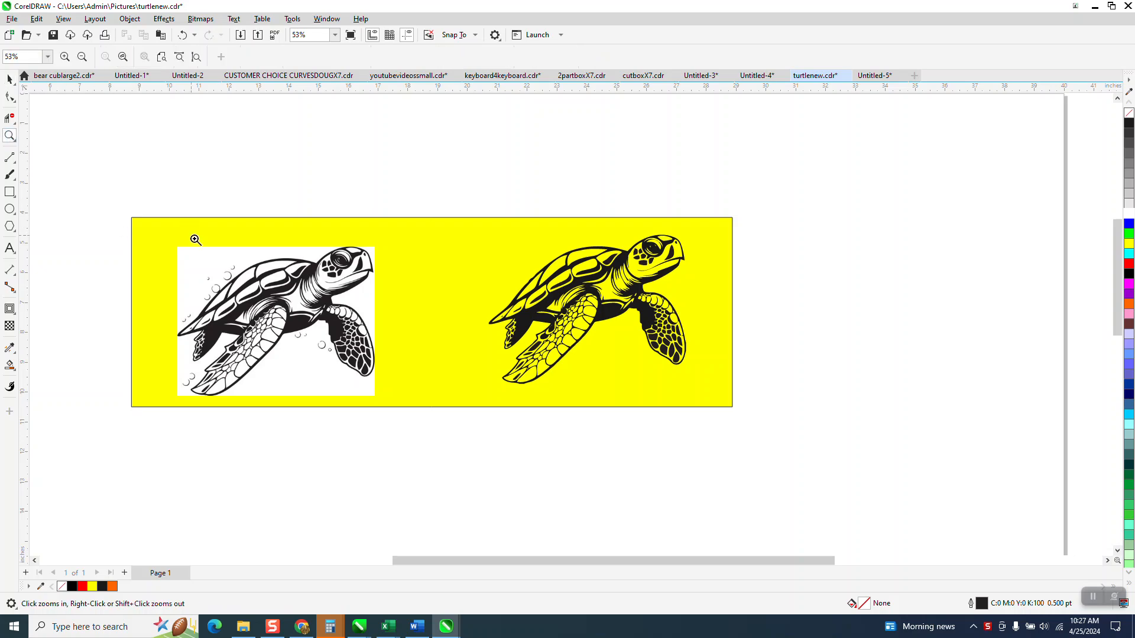
pyautogui.moveTo(195, 241); pyautogui.dragTo(302, 347)
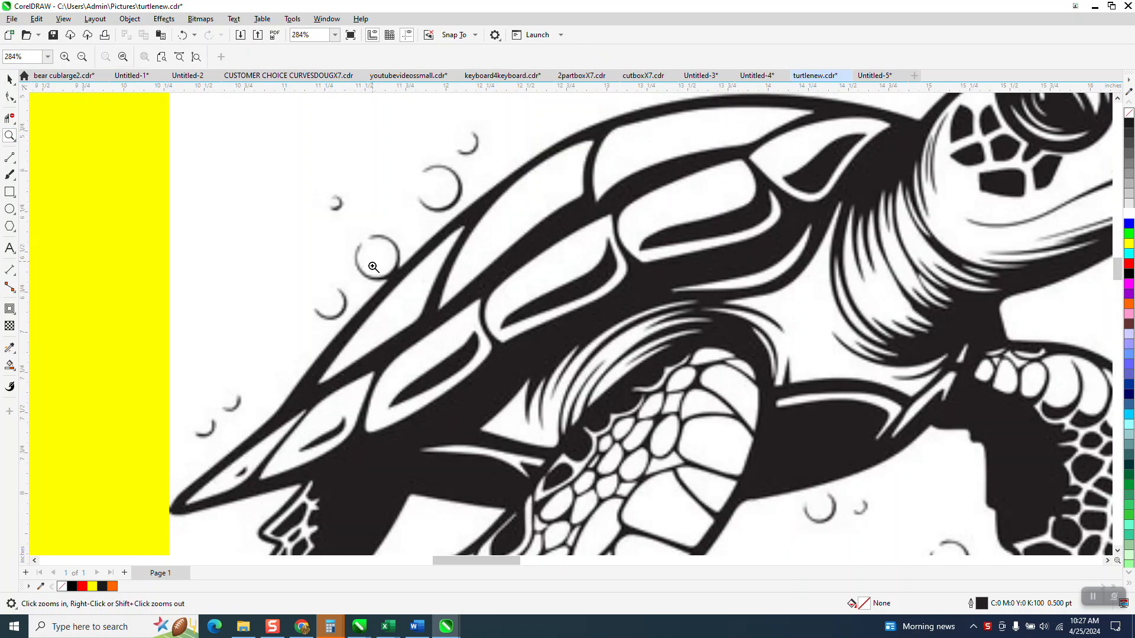
pyautogui.scroll(-6, 379, 269)
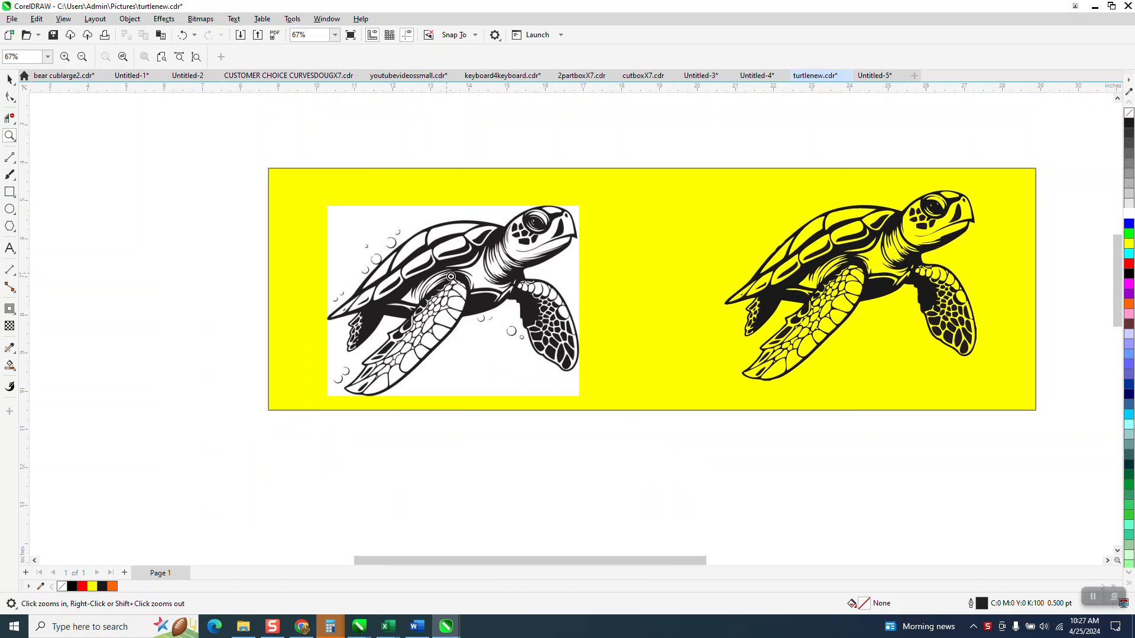
pyautogui.click(9, 79)
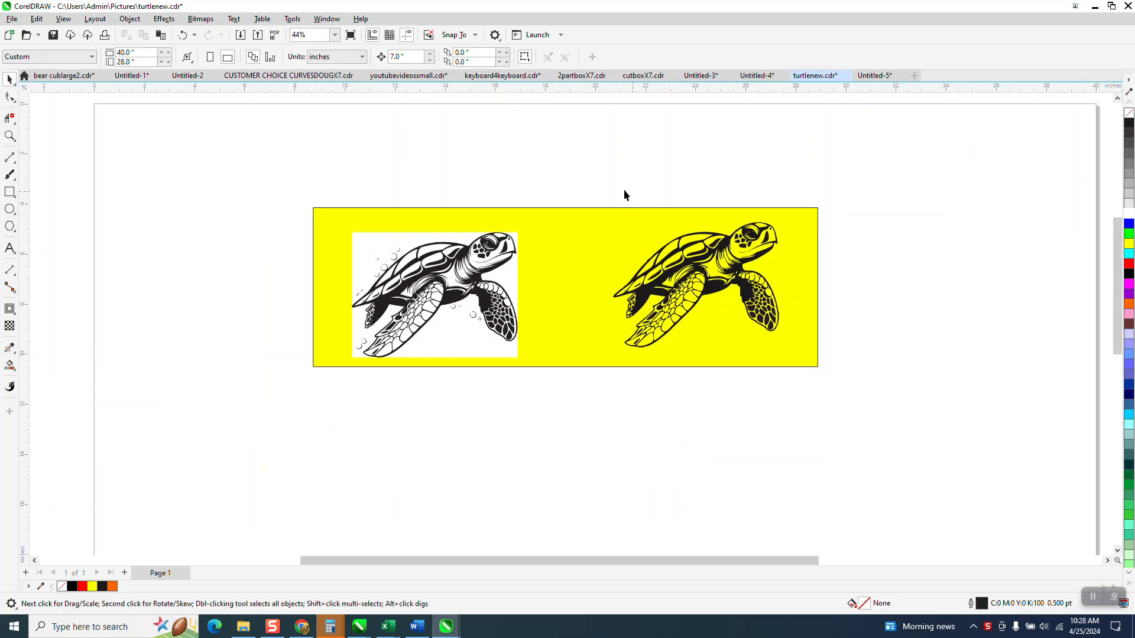
pyautogui.moveTo(817, 388); pyautogui.dragTo(831, 393)
pyautogui.moveTo(713, 276); pyautogui.dragTo(930, 279)
# - Move the turtle bitmap slightly up and toward the left edge of the yellow rectangle
pyautogui.click(450, 276)
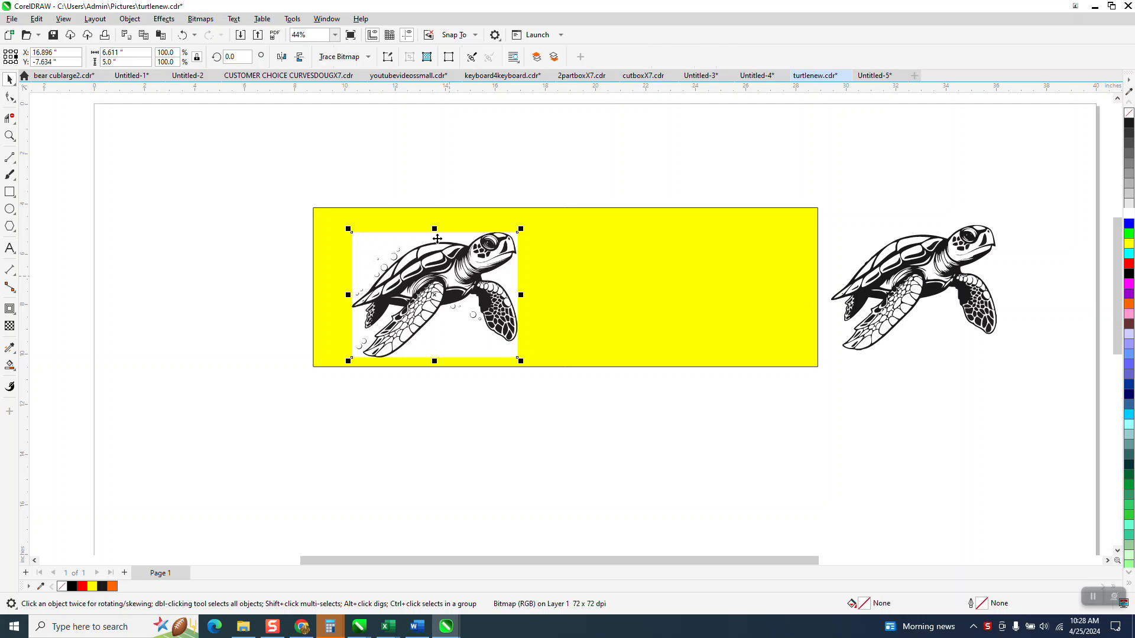
pyautogui.click(433, 187)
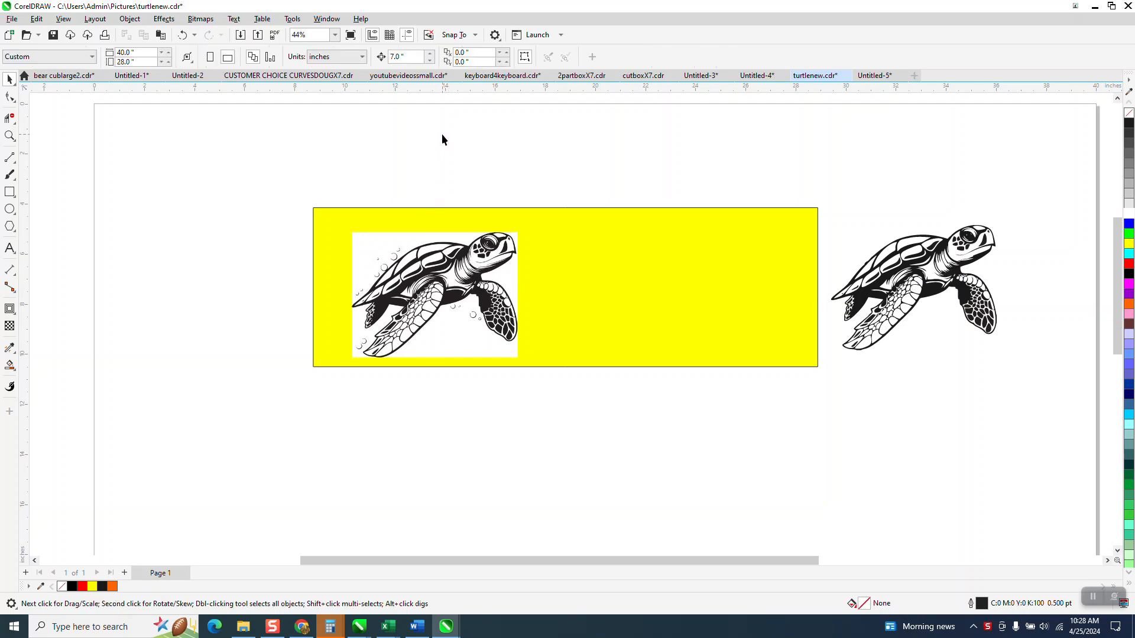
pyautogui.moveTo(444, 257); pyautogui.dragTo(427, 248)
# - Outline-trace the turtle bitmap as Clipart with automatic background removal, keeping the original, and offset the traced group 7 inches to the right
pyautogui.click(348, 57)
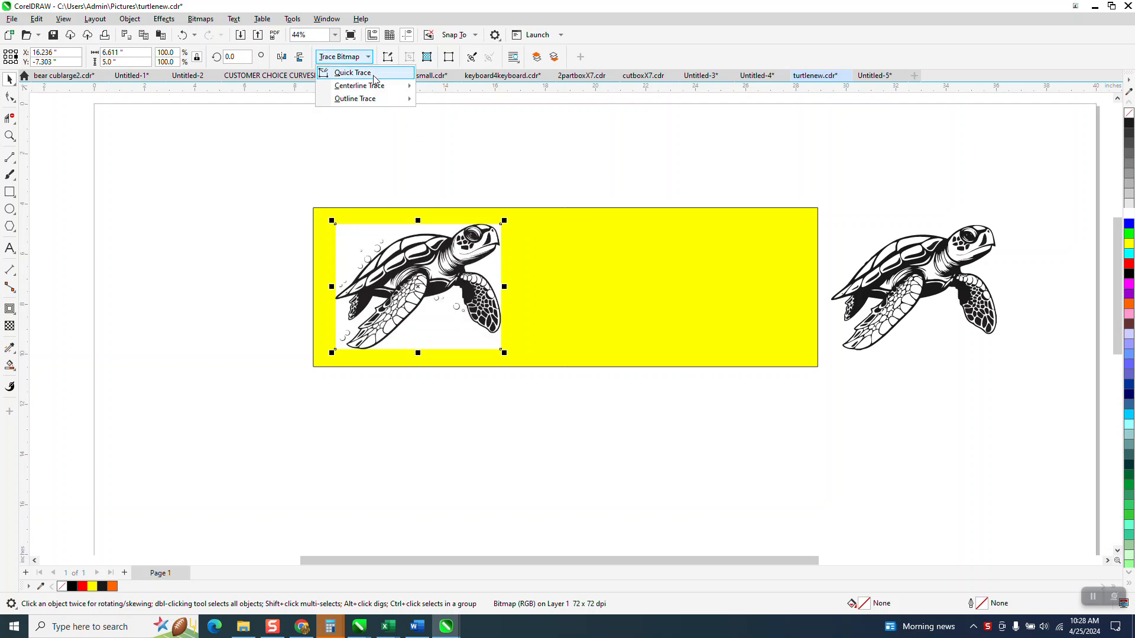
pyautogui.moveTo(375, 99)
pyautogui.click(449, 140)
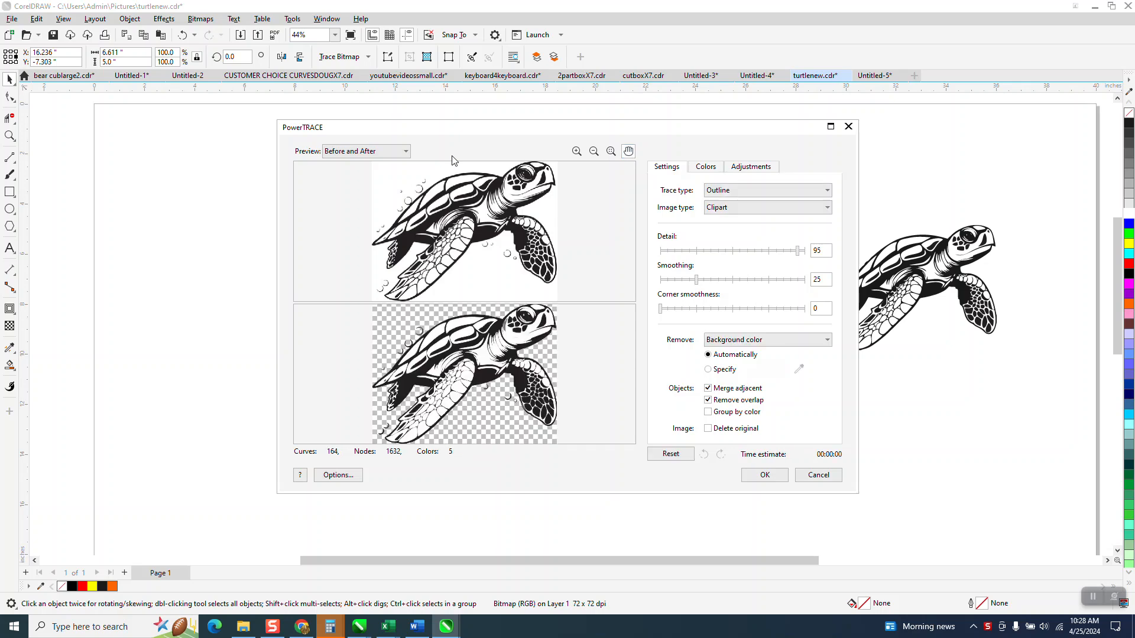
pyautogui.click(768, 475)
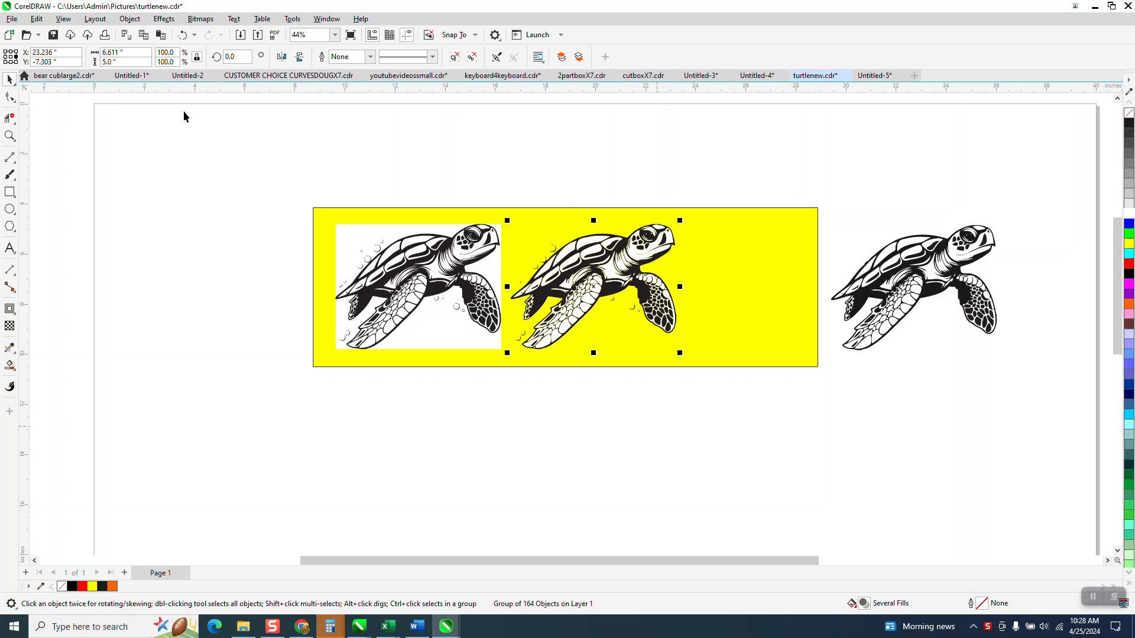
# - Ungroup the traced turtle into its individual curves
pyautogui.click(133, 24)
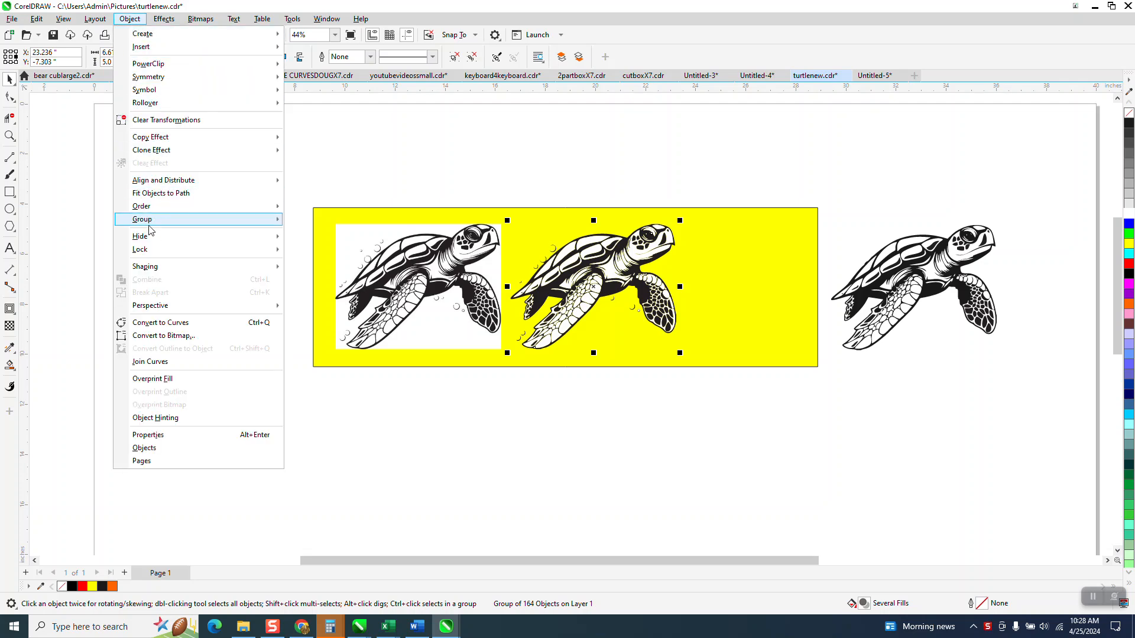
pyautogui.moveTo(277, 219)
pyautogui.click(313, 236)
# - Remove the fill from all the traced turtle curves and give them a 90% Black outline
pyautogui.moveTo(489, 178); pyautogui.dragTo(753, 413)
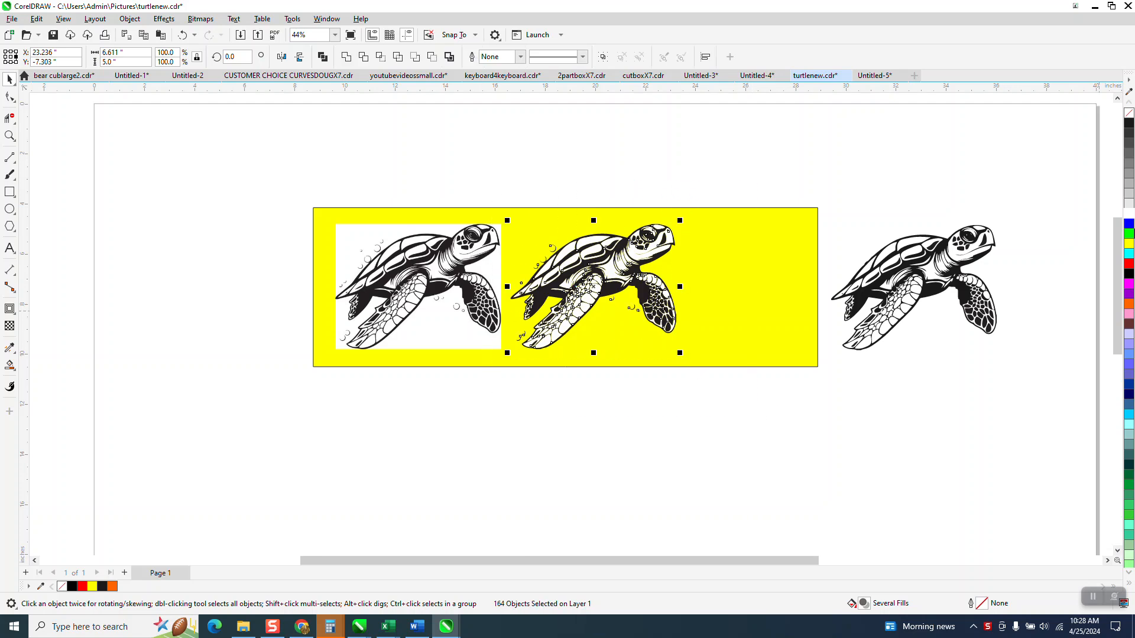
pyautogui.click(1129, 113)
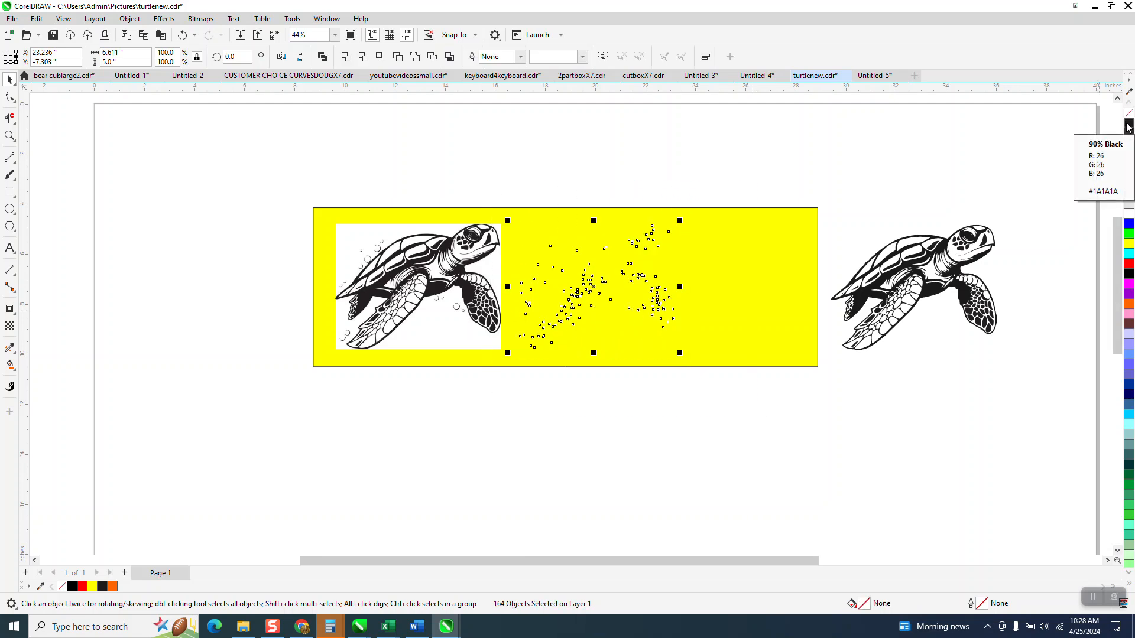
pyautogui.rightClick(1129, 125)
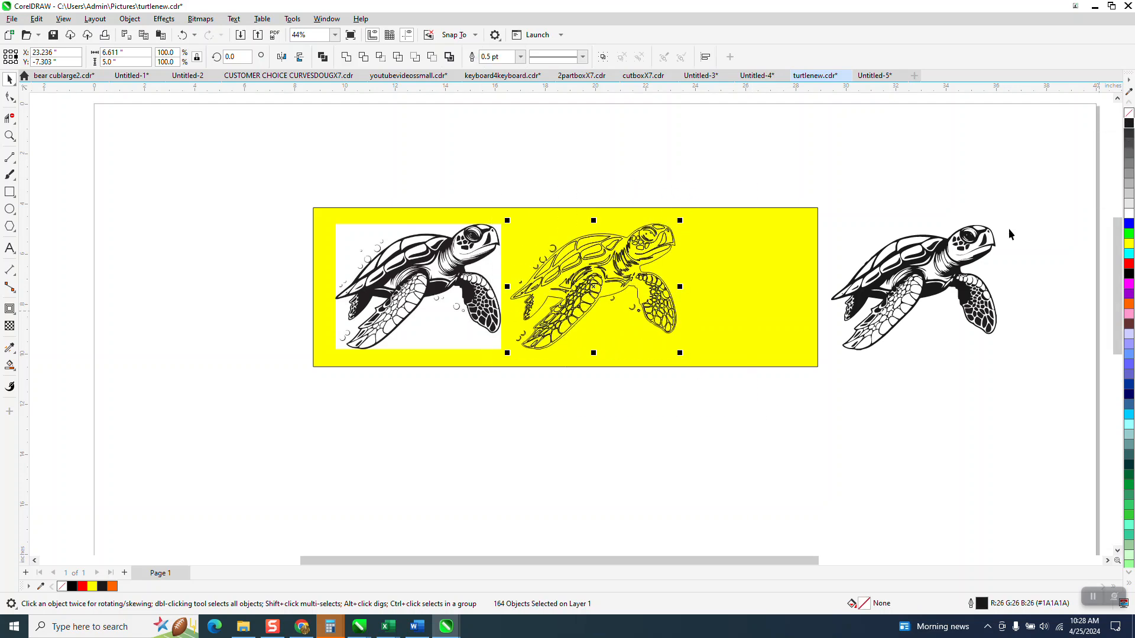
# - Delete the three loose bubble outlines along the upper edge of the traced turtle's shell
pyautogui.click(10, 137)
pyautogui.moveTo(533, 238); pyautogui.dragTo(575, 295)
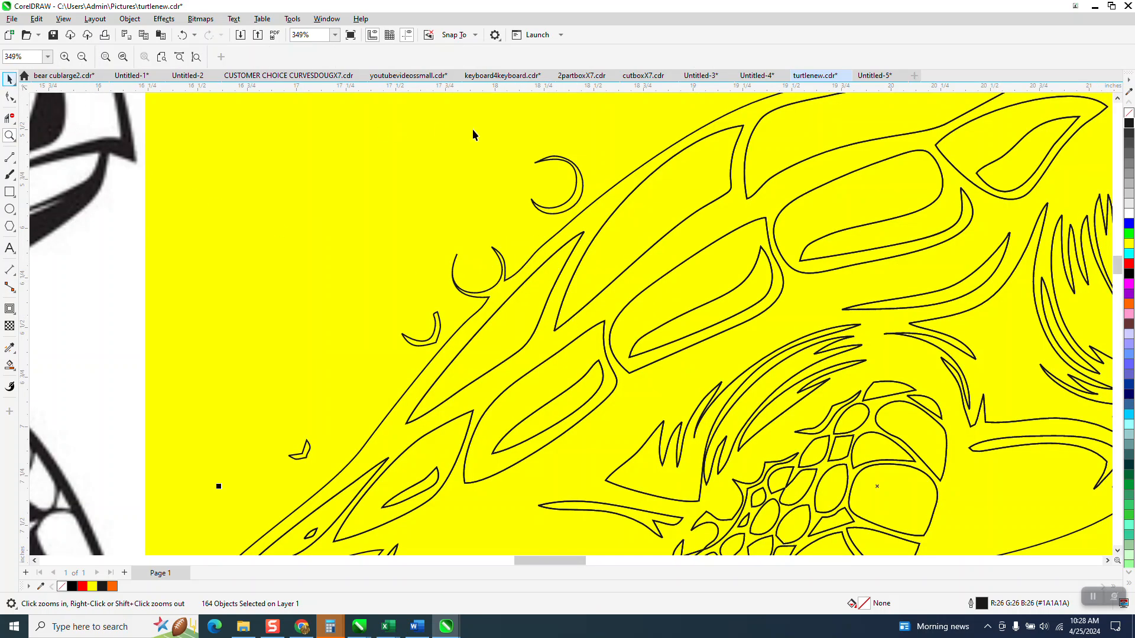
pyautogui.press('space')
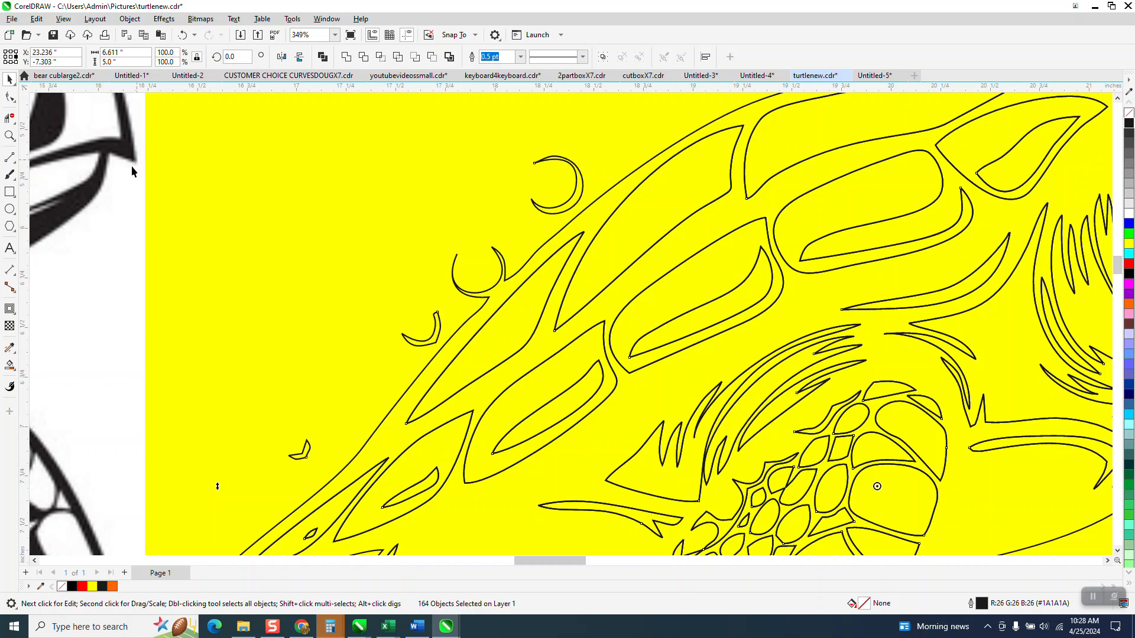
pyautogui.click(493, 137)
pyautogui.click(554, 172)
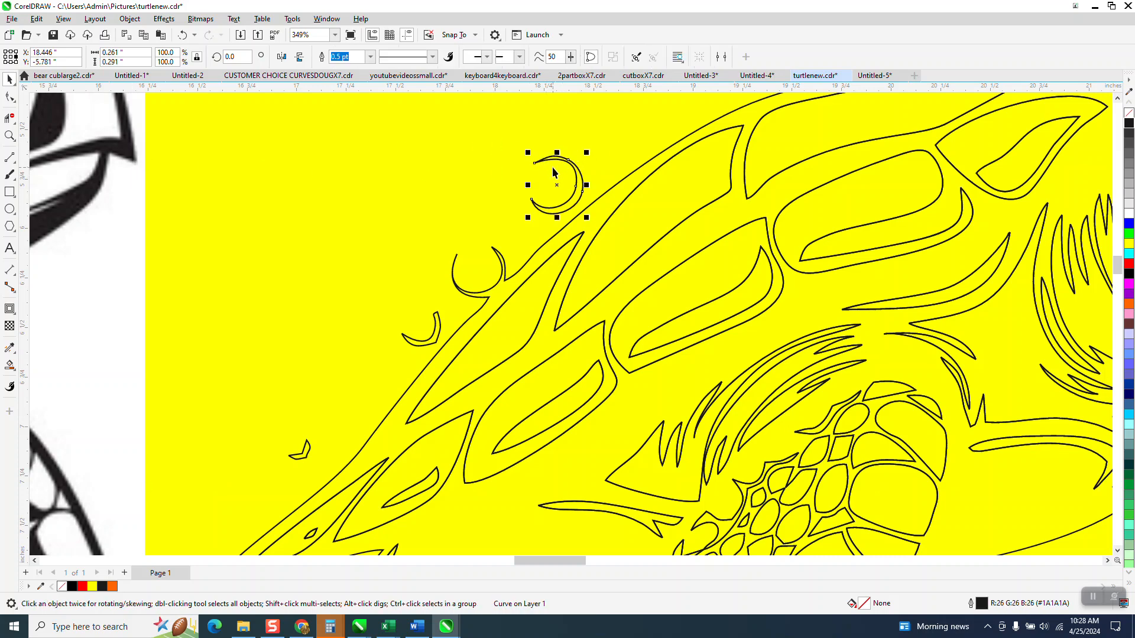
pyautogui.press('Delete')
pyautogui.click(438, 328)
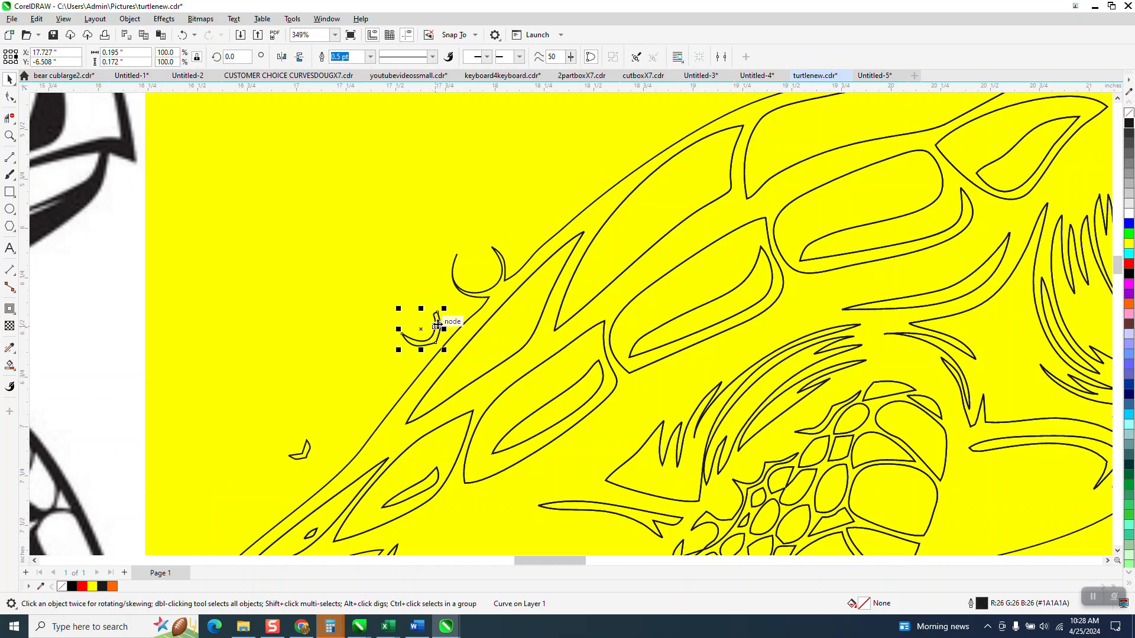
pyautogui.press('Delete')
pyautogui.click(305, 449)
pyautogui.press('Delete')
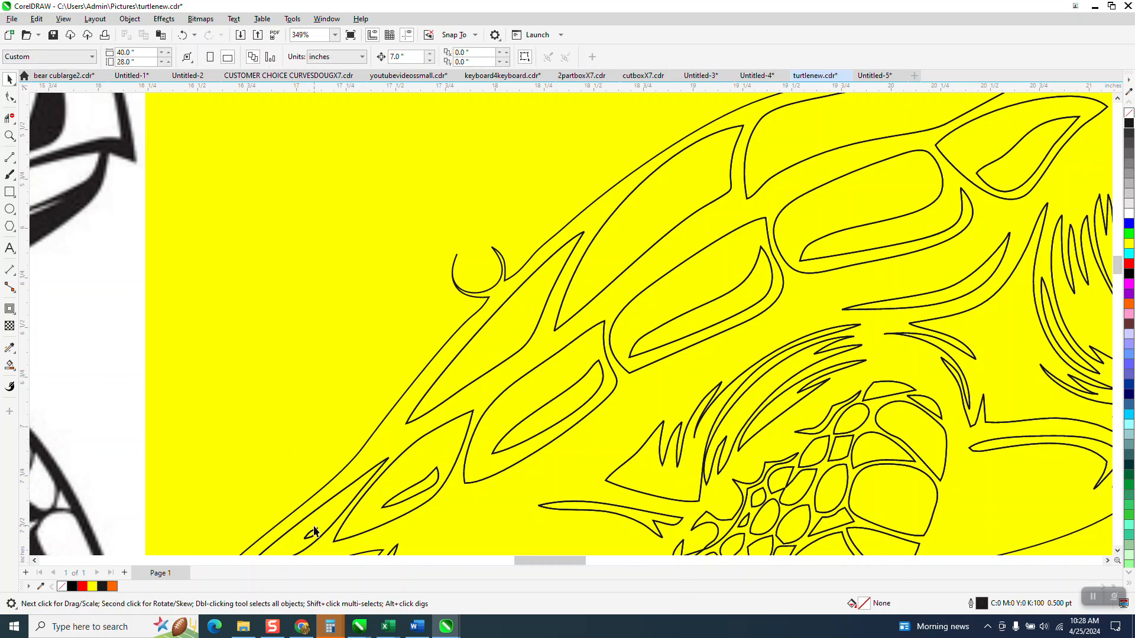
# - Delete the tiny stray shape inside the rear tip of the turtle's shell
pyautogui.click(312, 534)
pyautogui.press('Delete')
pyautogui.scroll(-2, 295, 465)
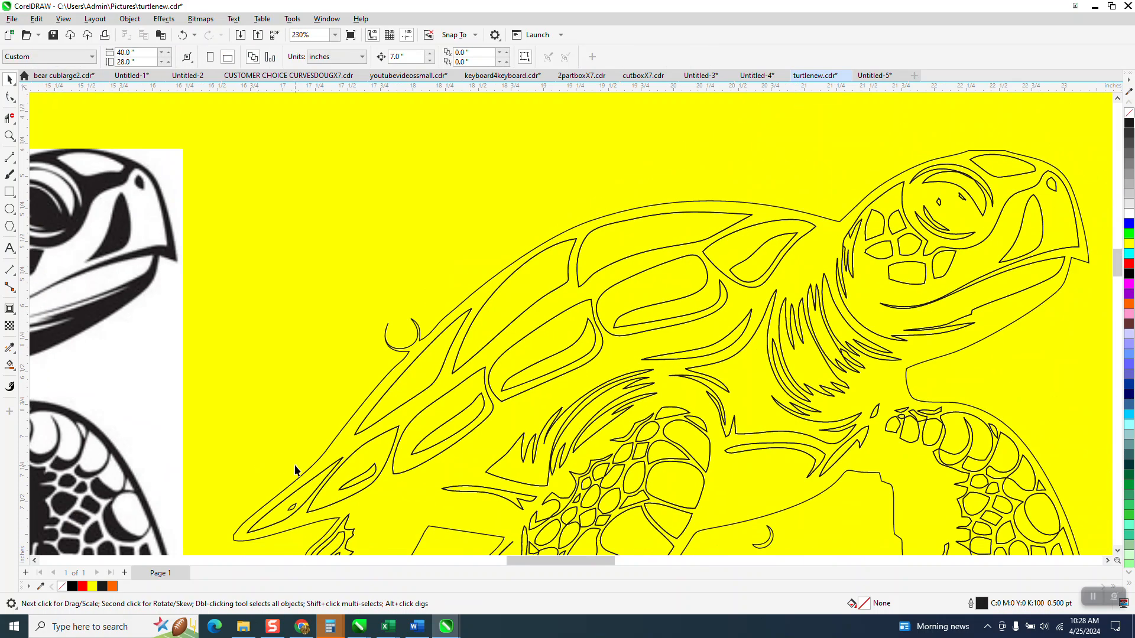
pyautogui.click(294, 512)
pyautogui.press('Delete')
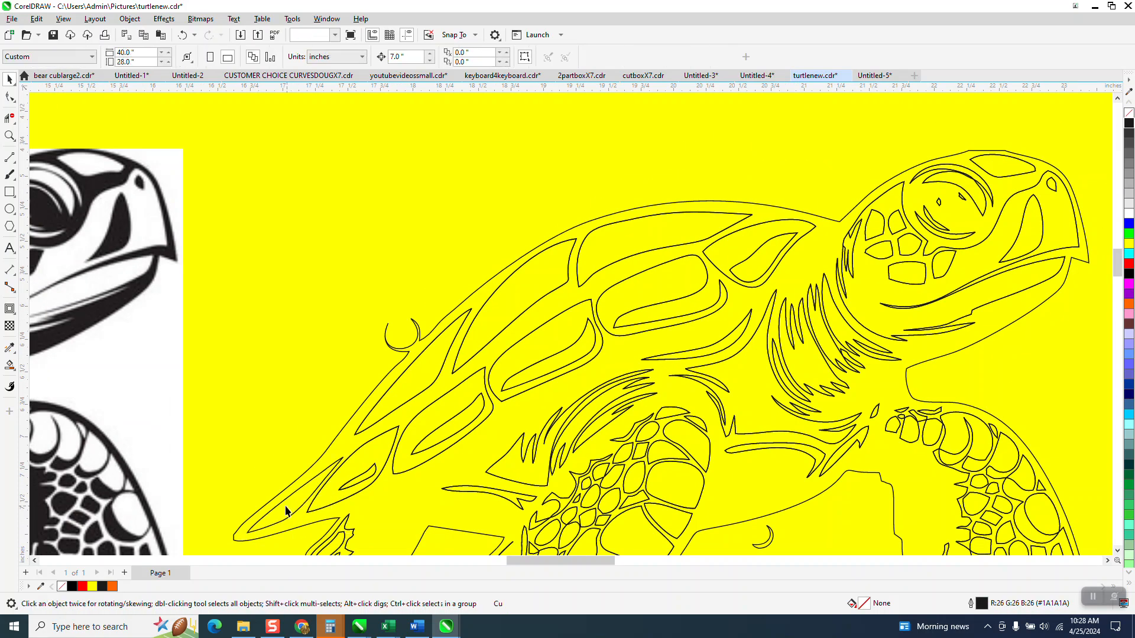
# - Delete the bubble outlines beneath the traced turtle's belly, along with the yellow background rectangle
pyautogui.scroll(-2, 349, 453)
pyautogui.scroll(-1, 448, 406)
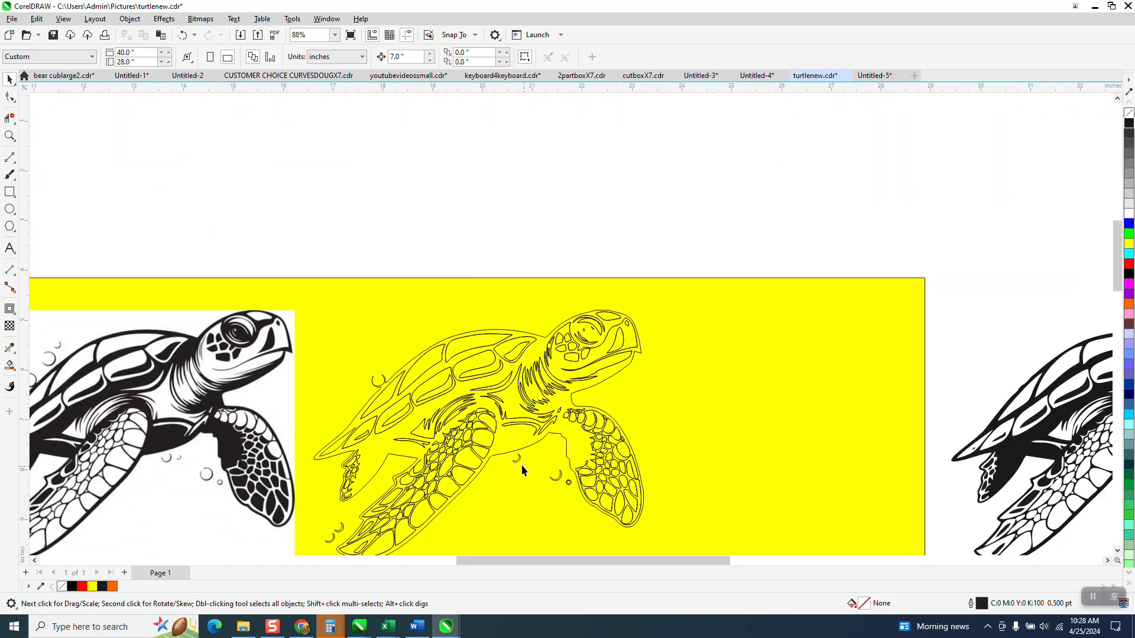
pyautogui.click(516, 461)
pyautogui.press('Delete')
pyautogui.click(562, 481)
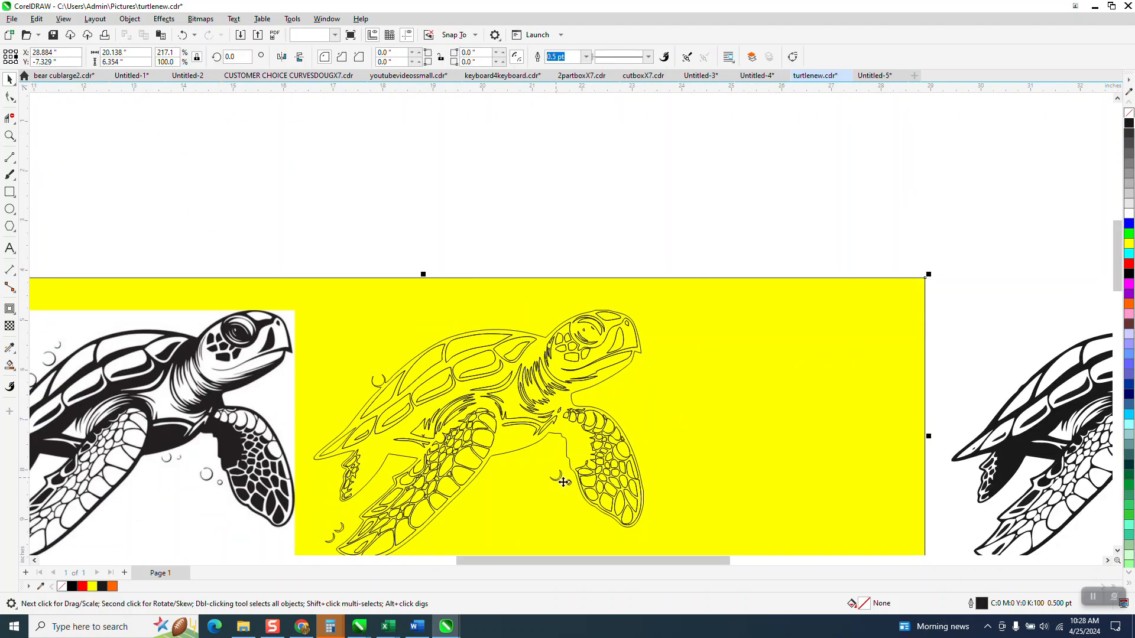
pyautogui.press('Delete')
pyautogui.click(556, 477)
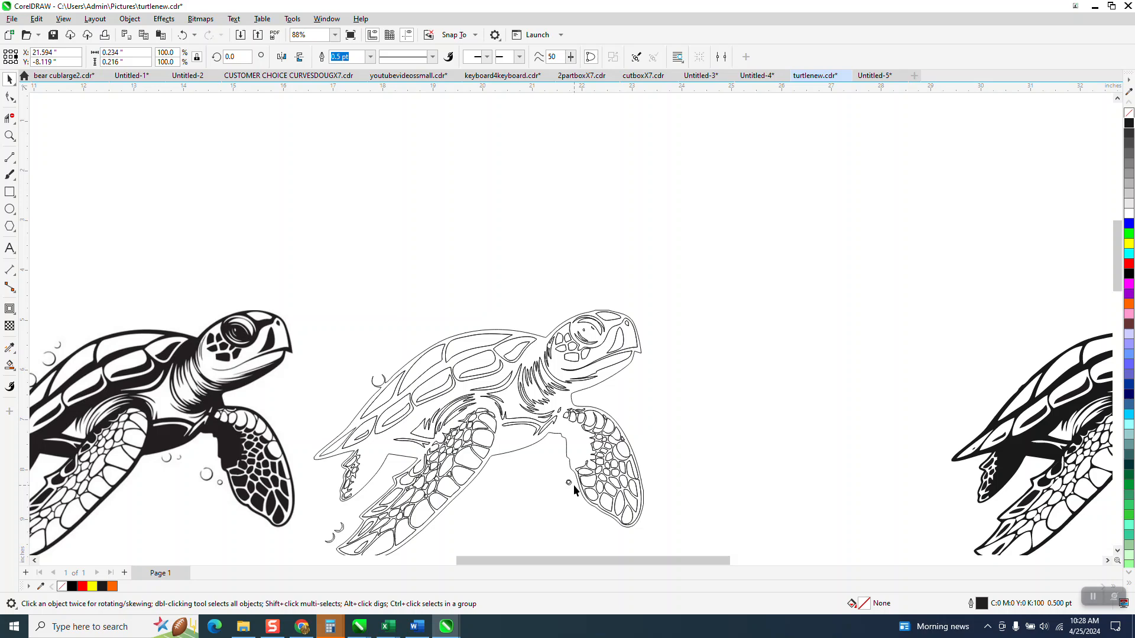
pyautogui.press('Delete')
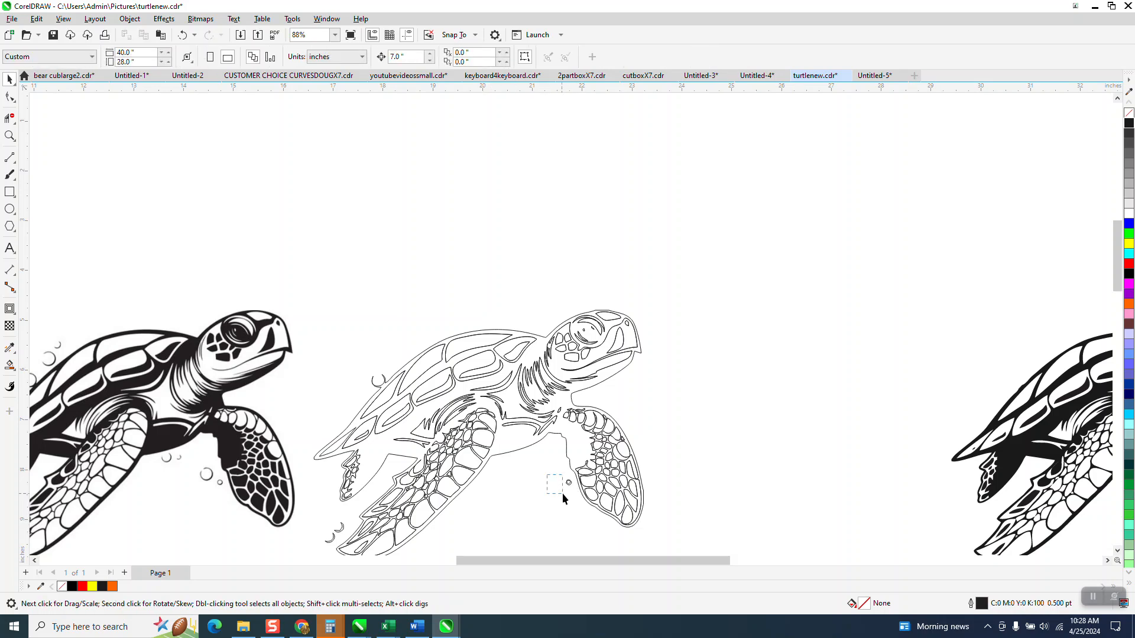
# - Delete the bubble outlines beside the tip of the traced turtle's long front flipper
pyautogui.scroll(-1, 339, 482)
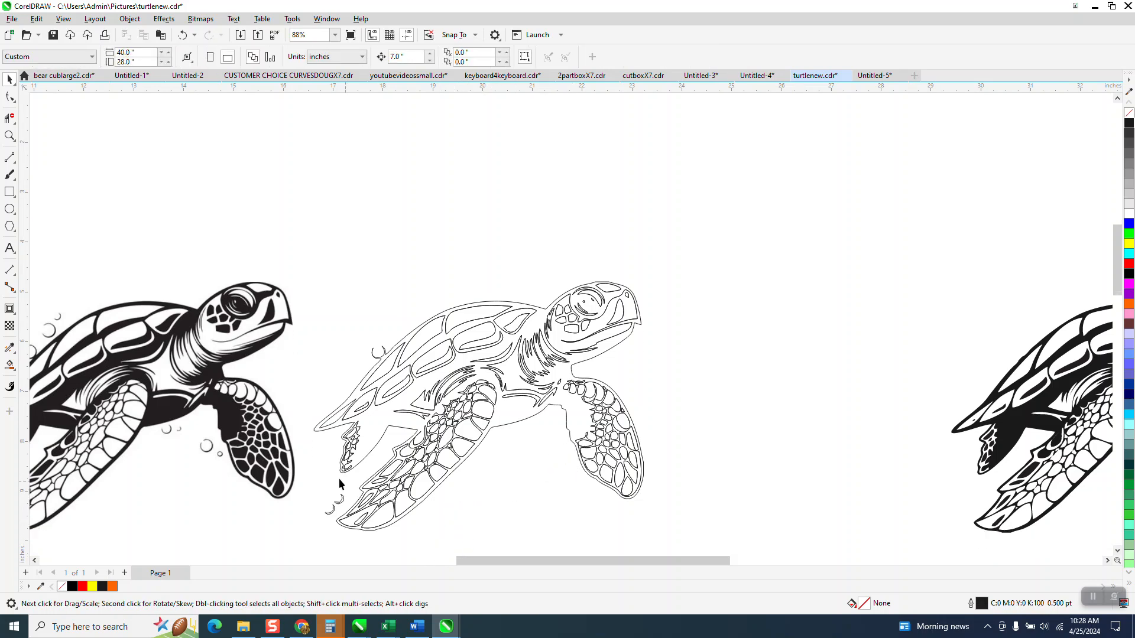
pyautogui.click(350, 521)
pyautogui.press('Delete')
# - Set the turtle's outer contour, which includes the bubble attached to the shell, to Hairline width
pyautogui.click(10, 136)
pyautogui.moveTo(360, 323); pyautogui.dragTo(485, 413)
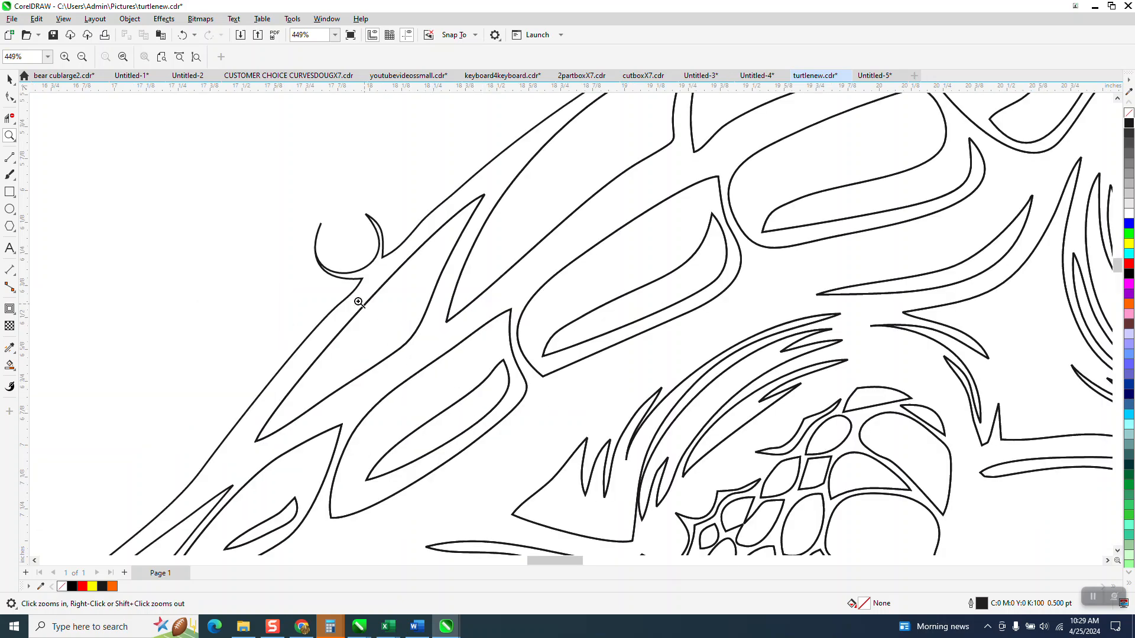
pyautogui.click(17, 78)
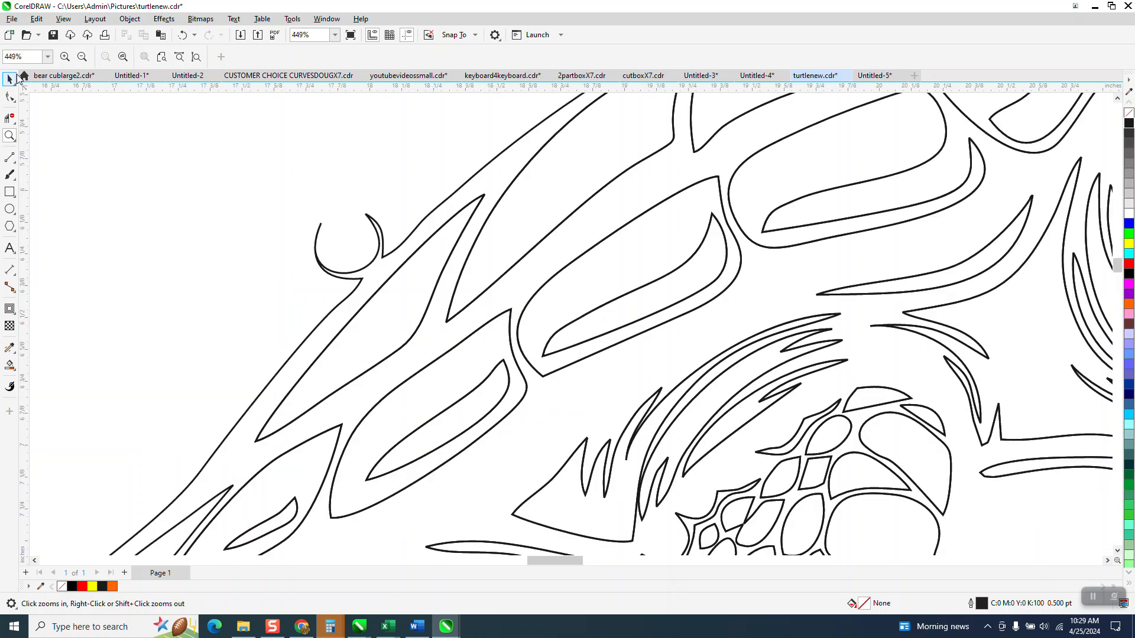
pyautogui.click(395, 255)
pyautogui.click(370, 56)
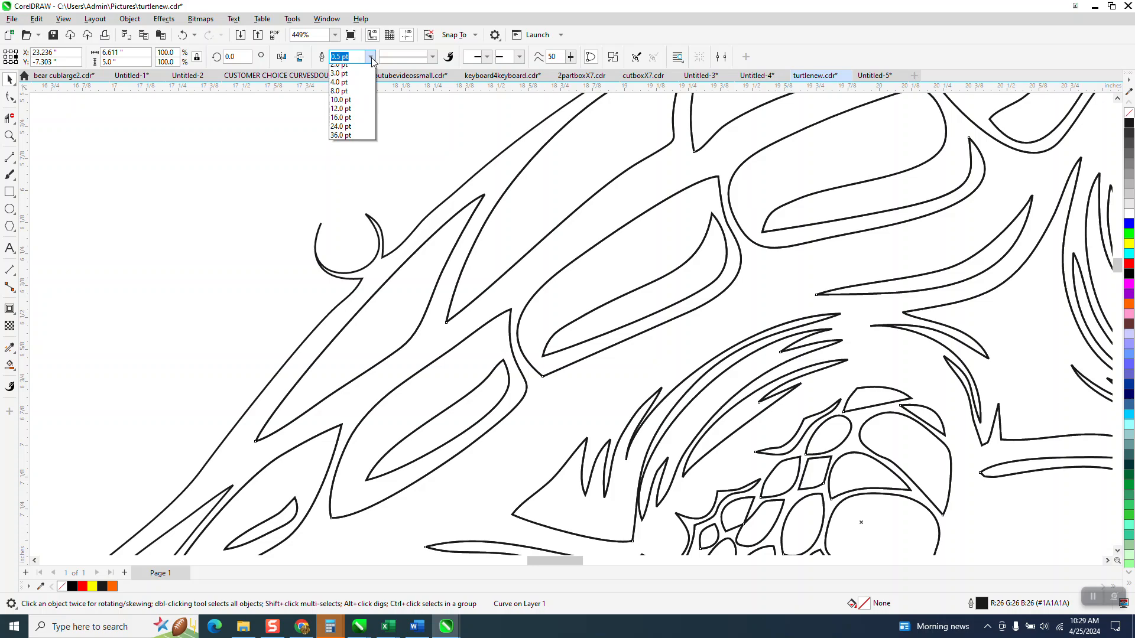
pyautogui.click(362, 85)
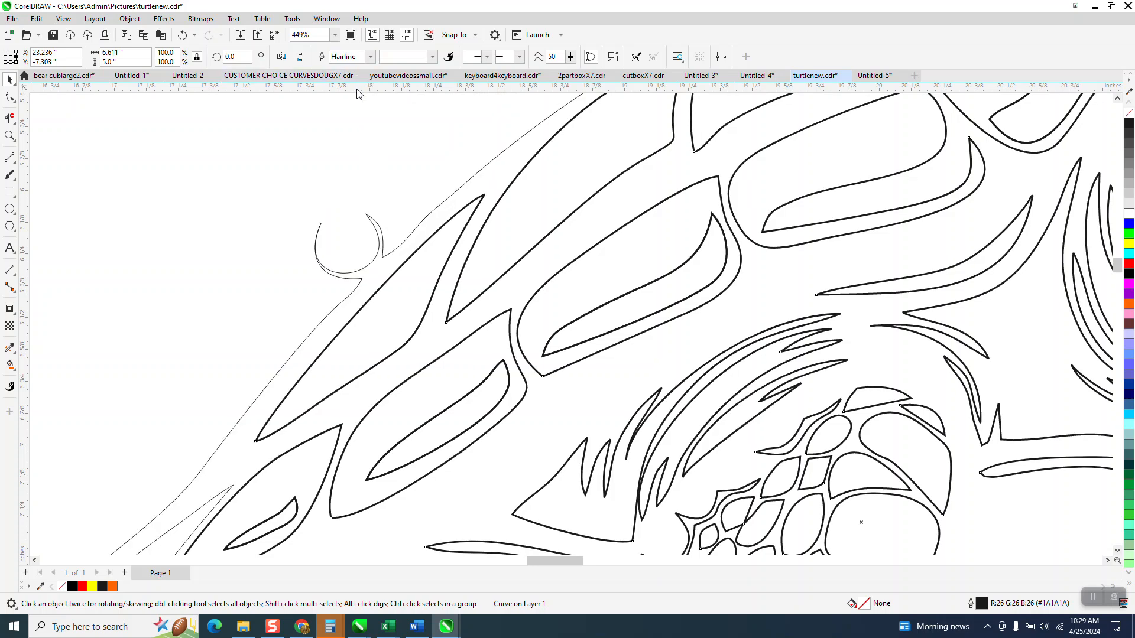
# - Bridge the shell edge beneath the attached bubble with a 2-Point Line about 0.08 inch wide and high, set to Hairline
pyautogui.click(9, 135)
pyautogui.moveTo(287, 202); pyautogui.dragTo(334, 317)
pyautogui.click(13, 167)
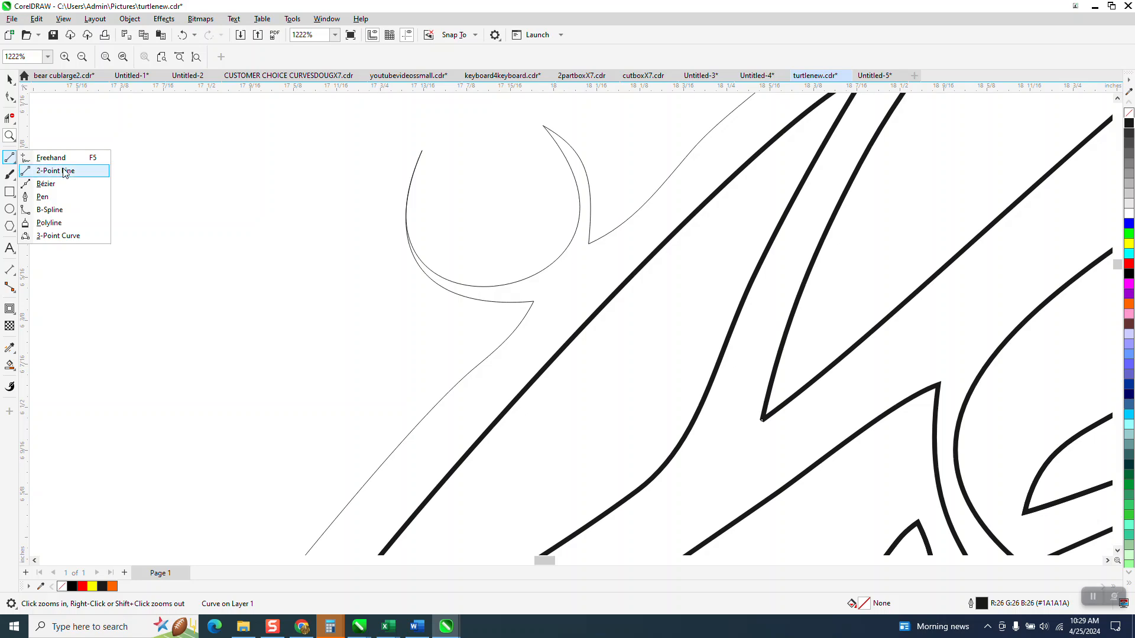
pyautogui.click(66, 170)
pyautogui.moveTo(589, 243); pyautogui.dragTo(535, 301)
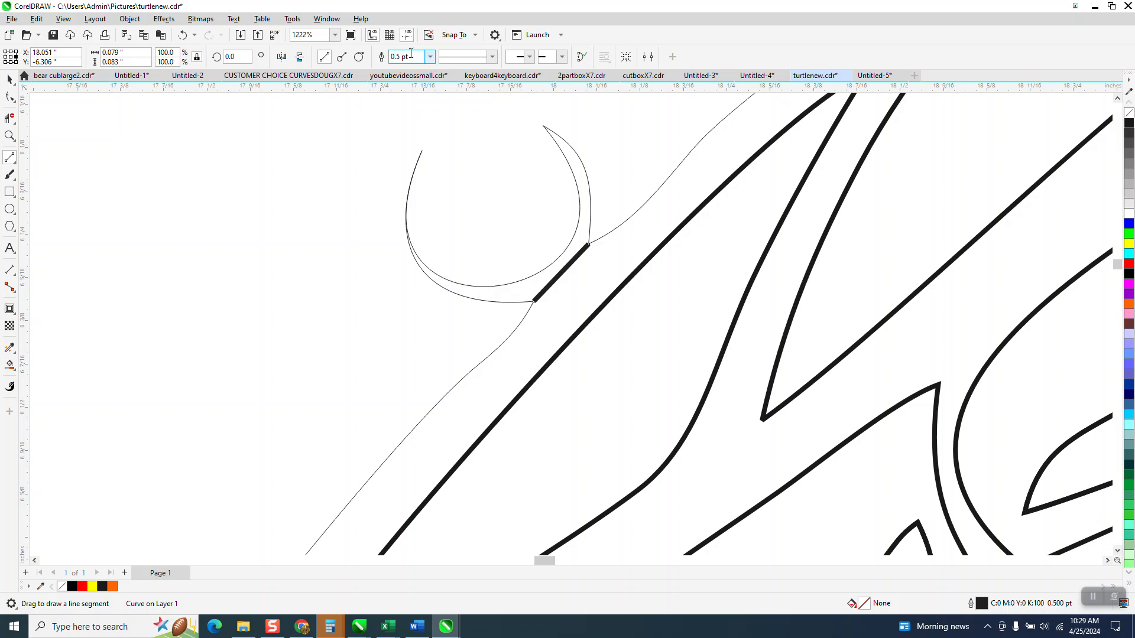
pyautogui.click(431, 57)
pyautogui.click(408, 96)
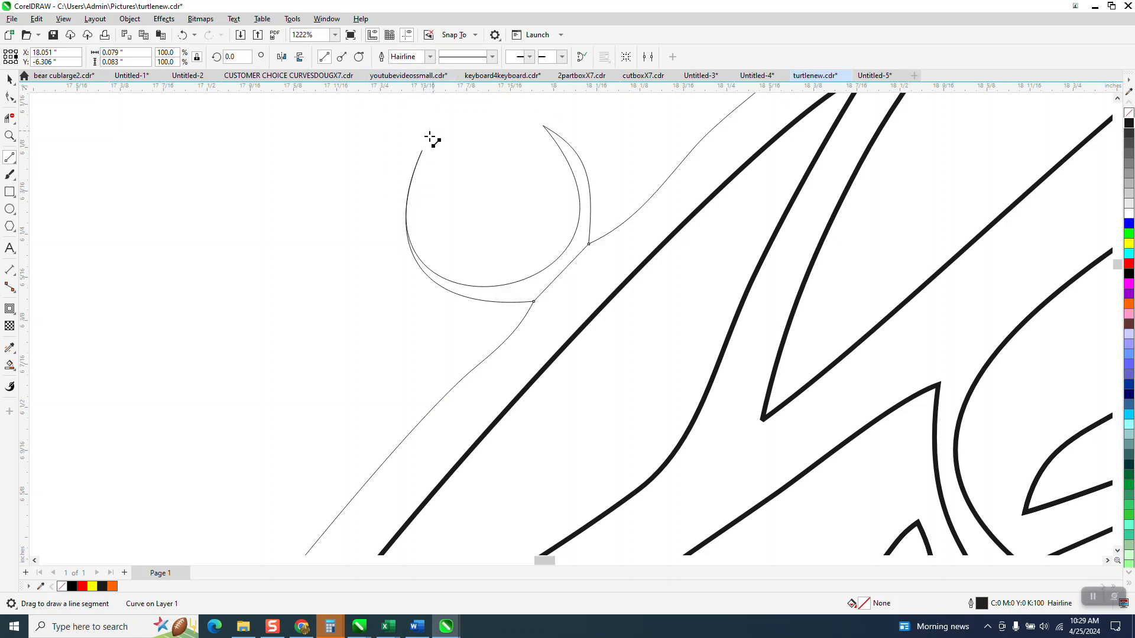
# - Remove the attached bubble's segments from the shell contour with the Virtual Segment Delete tool
pyautogui.click(10, 119)
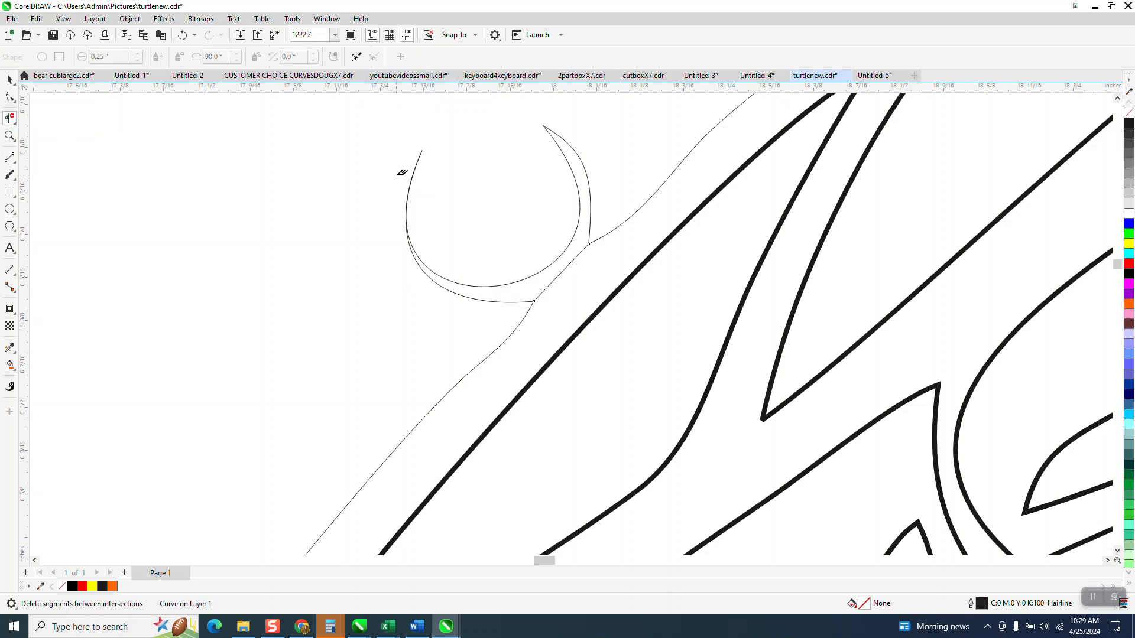
pyautogui.moveTo(454, 178); pyautogui.dragTo(599, 173)
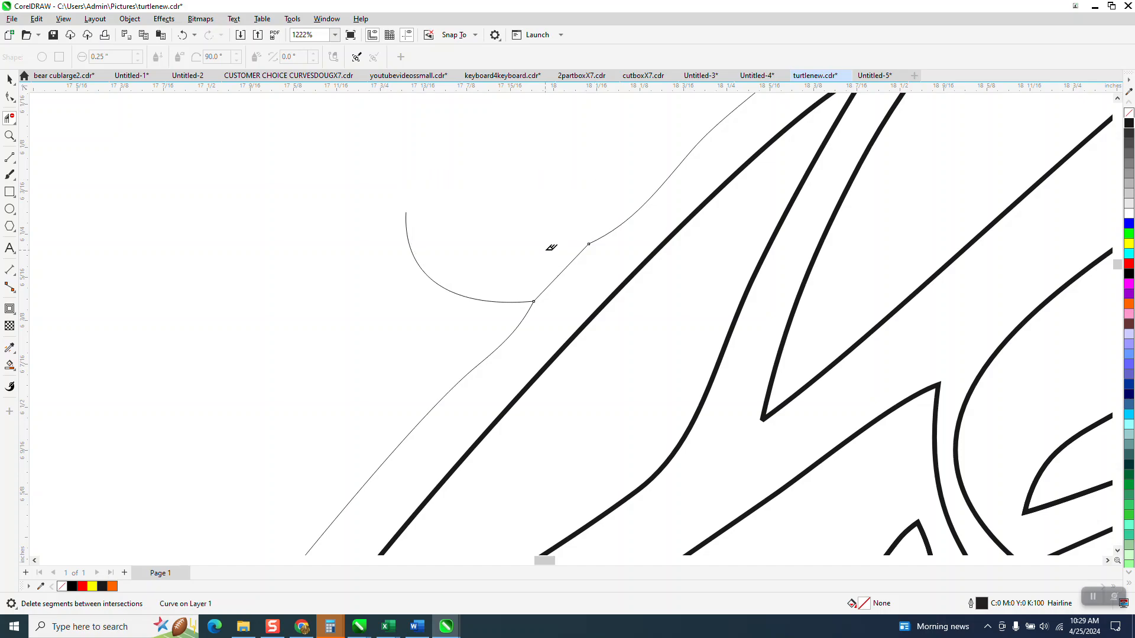
pyautogui.moveTo(468, 298); pyautogui.dragTo(467, 300)
pyautogui.scroll(-6, 463, 259)
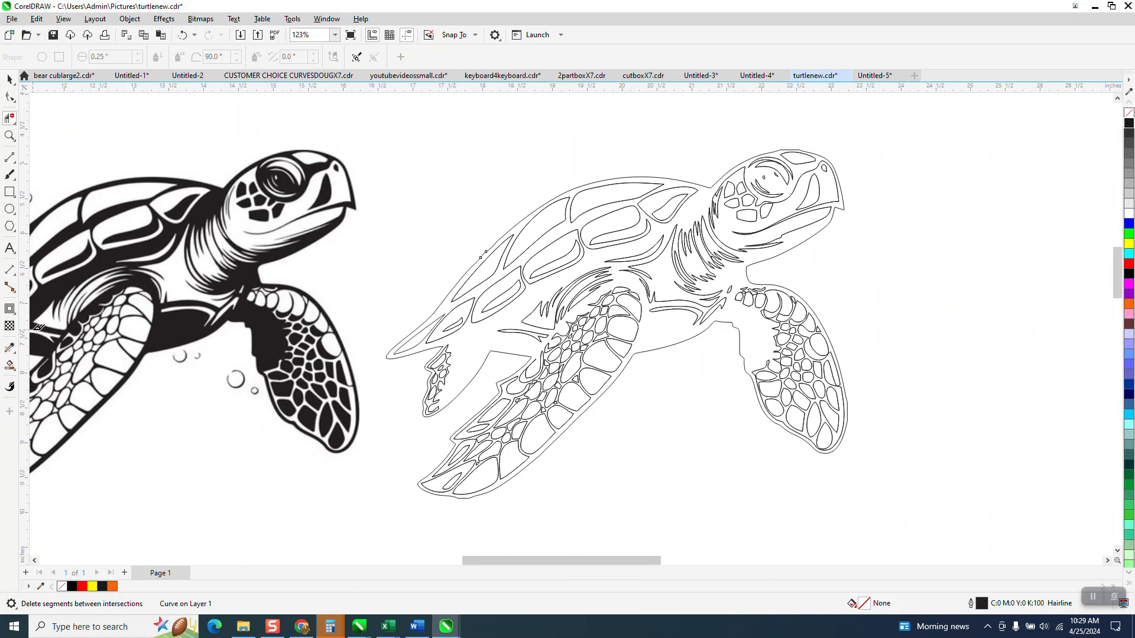
# - Fill the traced outline turtle's main body region with orange using Smart Fill, and undo that fill
pyautogui.click(13, 370)
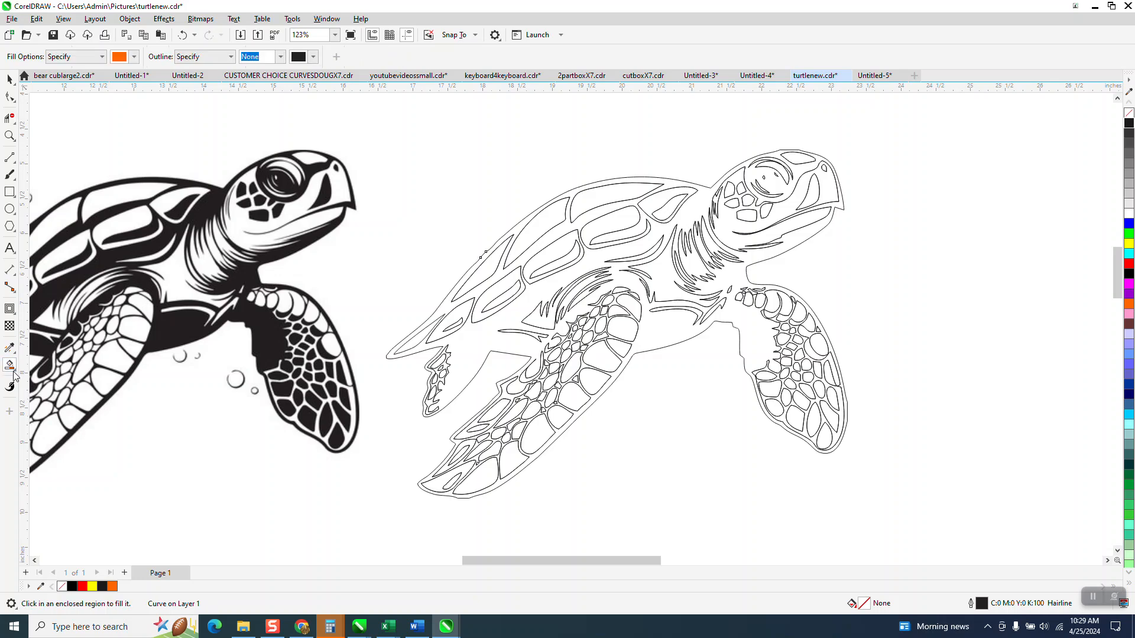
pyautogui.click(14, 376)
pyautogui.click(37, 378)
pyautogui.click(444, 308)
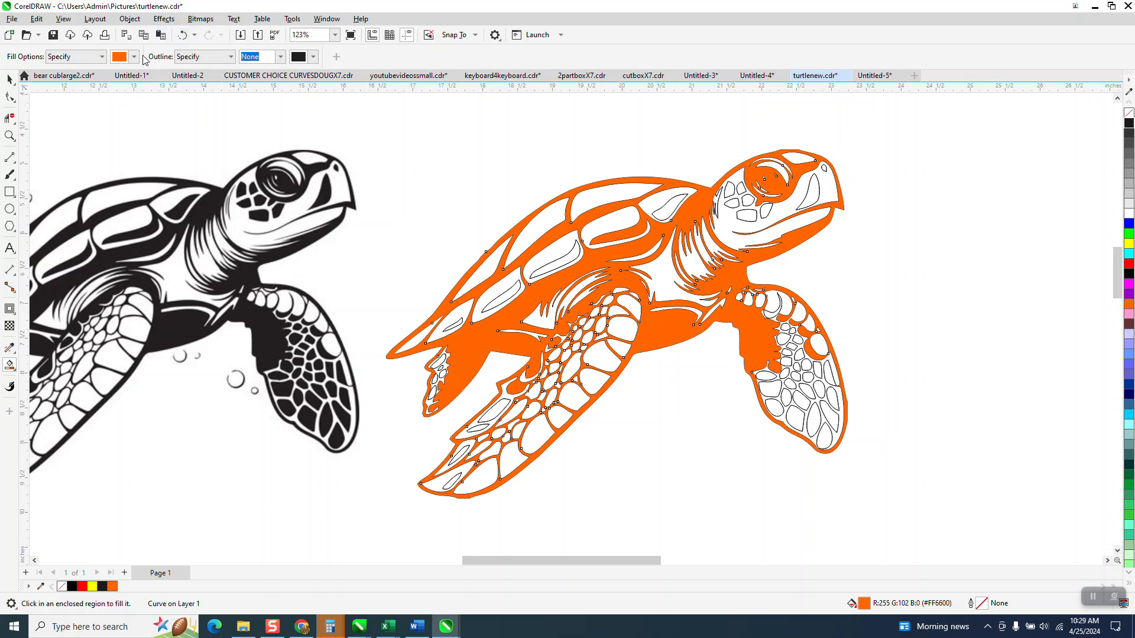
pyautogui.click(182, 35)
# - Set the Smart Fill colour to near-black #1A1A1A and fill the traced outline turtle's main body region
pyautogui.click(134, 57)
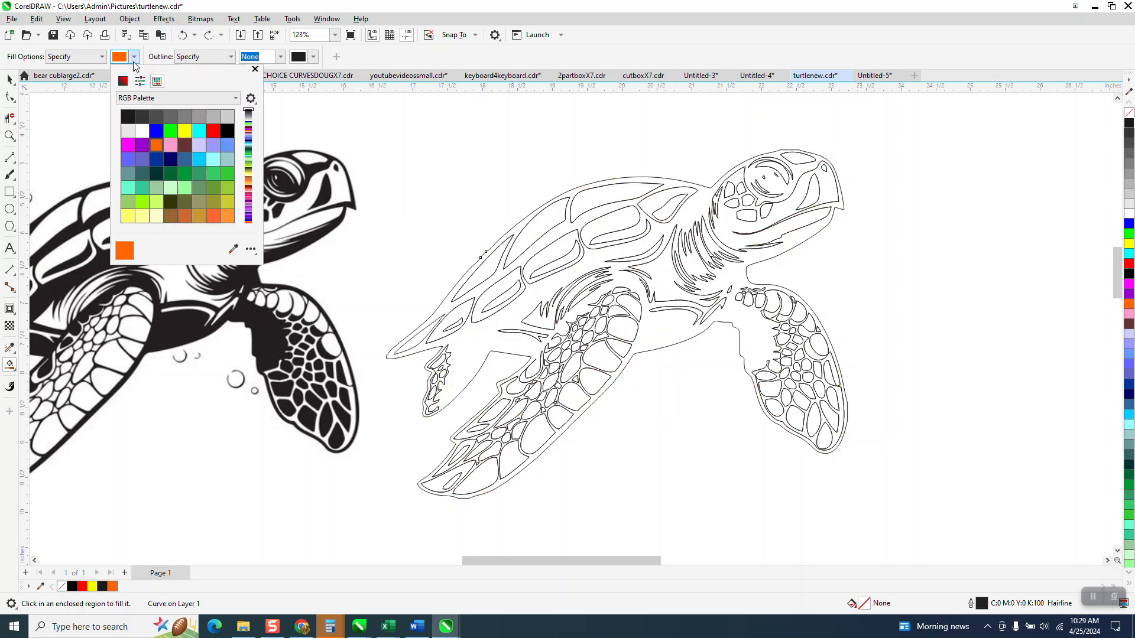
pyautogui.click(128, 116)
pyautogui.click(9, 370)
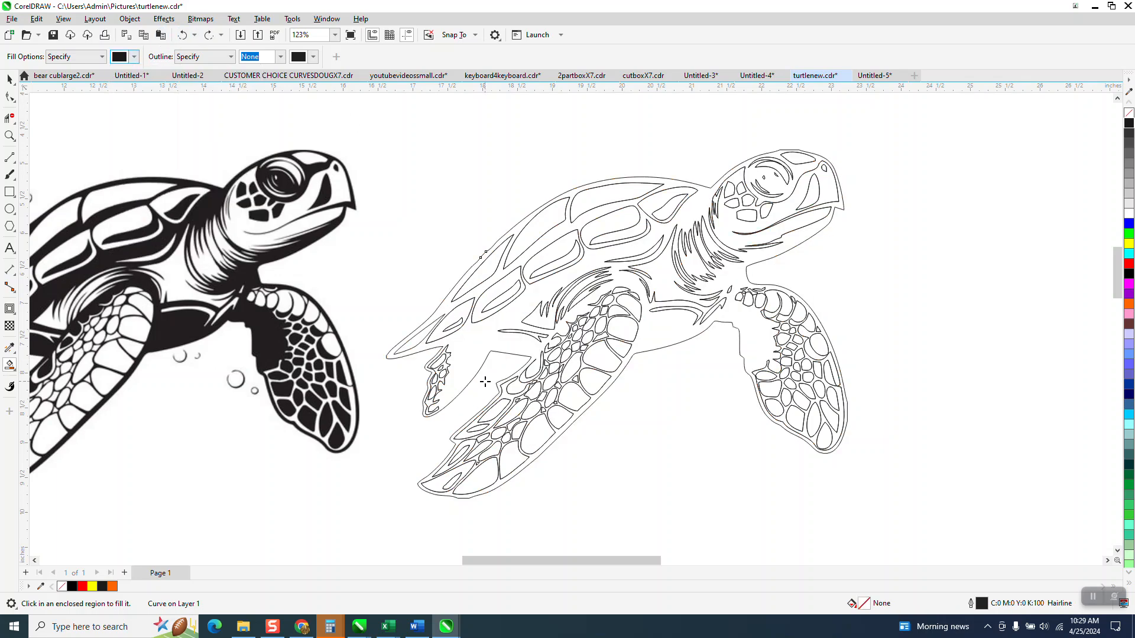
pyautogui.click(451, 307)
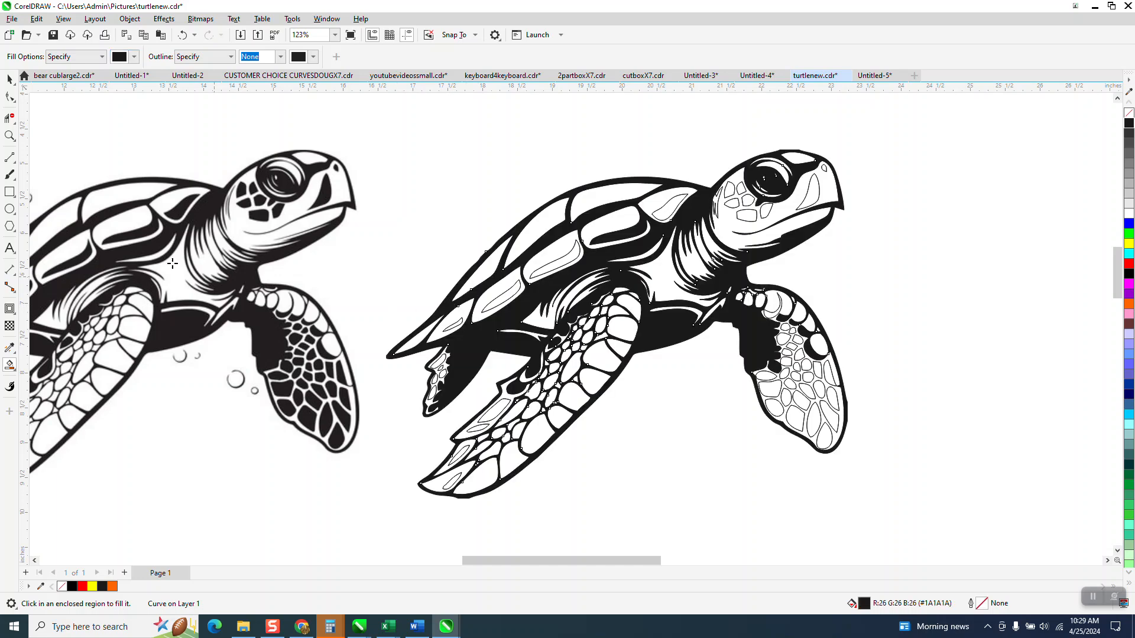
# - Move the newly filled turtle shape 7 inches to the right of the traced outline turtle
pyautogui.click(9, 134)
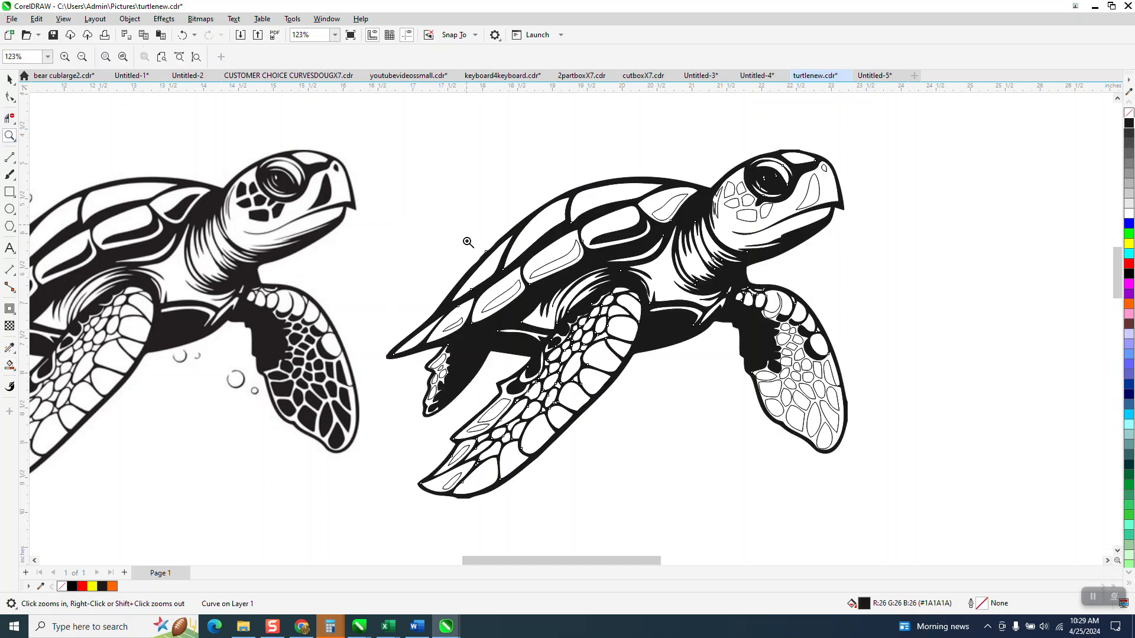
pyautogui.moveTo(468, 243); pyautogui.dragTo(576, 334)
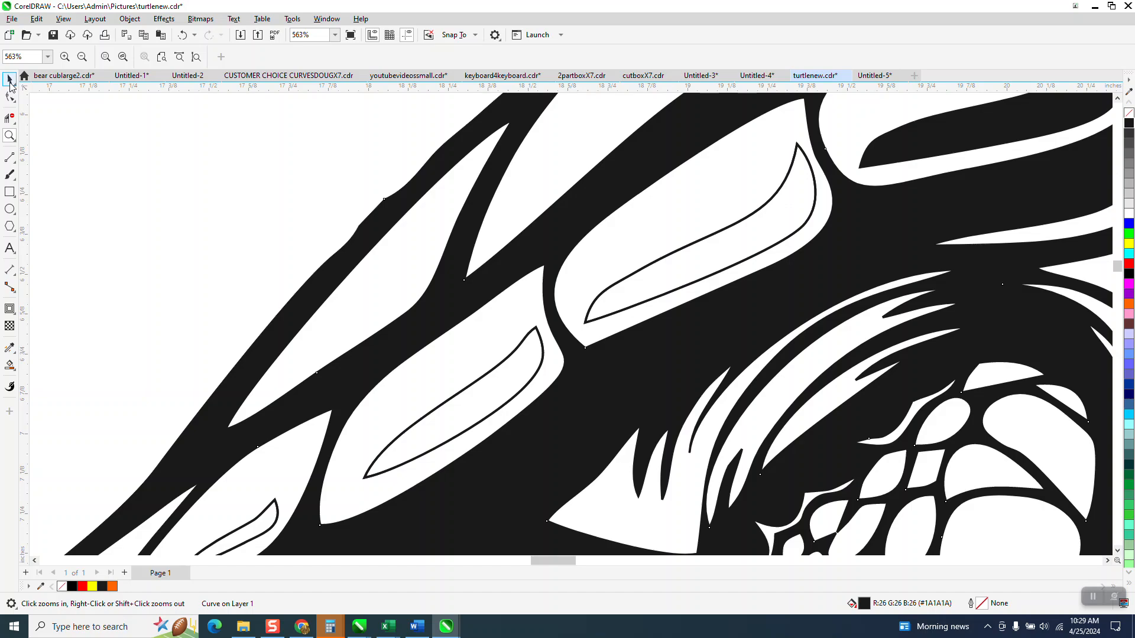
pyautogui.press('space')
pyautogui.scroll(-4, 387, 233)
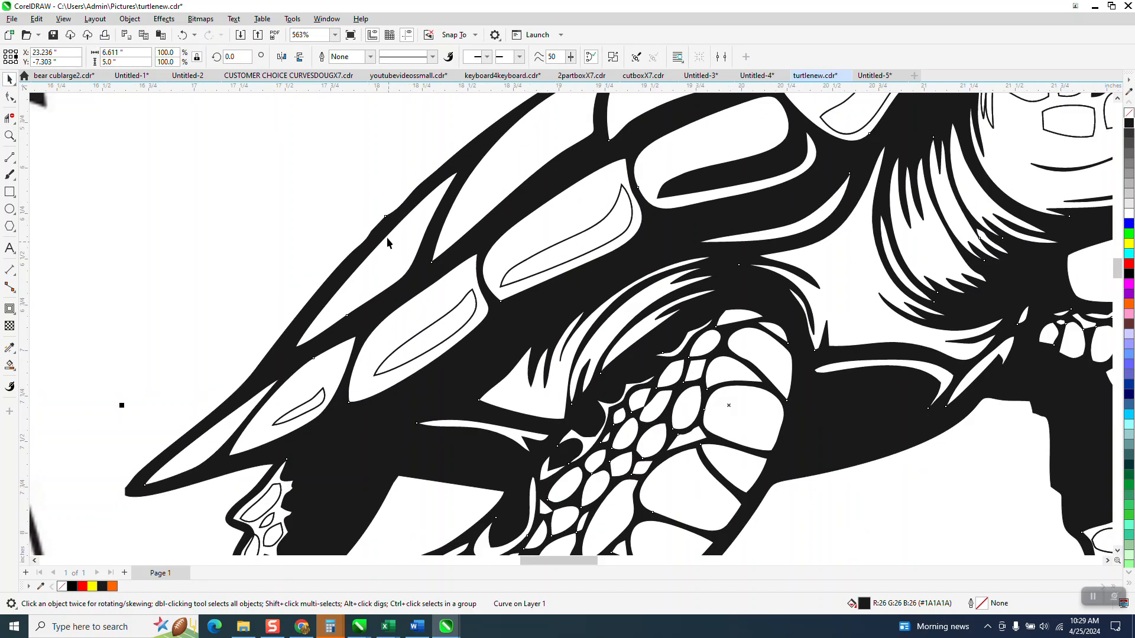
pyautogui.scroll(-3, 446, 233)
pyautogui.press('Right')
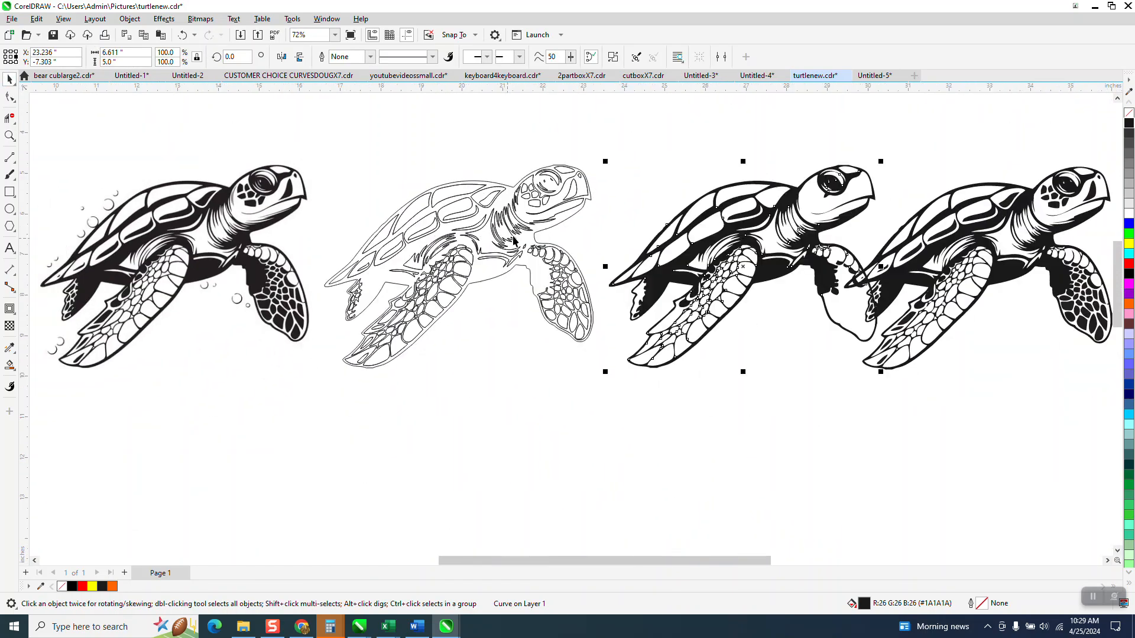
# - Move the body shape of the rightmost black turtle straight down, below the row and away from its loose pieces
pyautogui.scroll(-1, 873, 331)
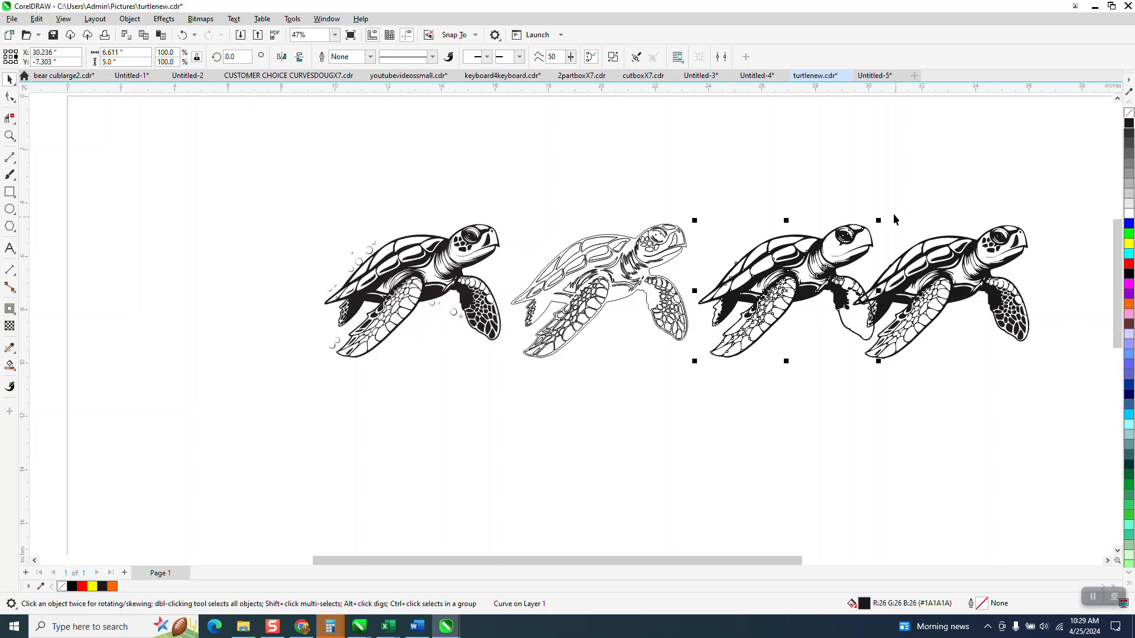
pyautogui.click(982, 269)
pyautogui.moveTo(981, 269); pyautogui.dragTo(989, 431)
# - Try deleting the two corner nodes at the repaired spot on the traced turtle's shell contour, and undo the deletion
pyautogui.click(16, 136)
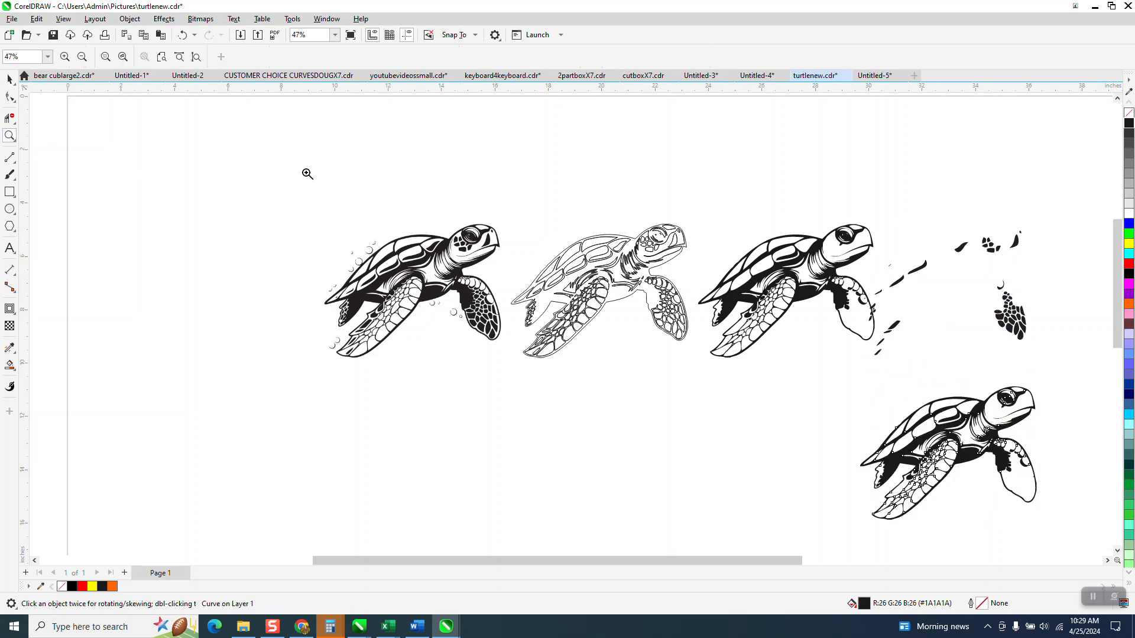
pyautogui.moveTo(521, 245); pyautogui.dragTo(717, 329)
pyautogui.rightClick(373, 295)
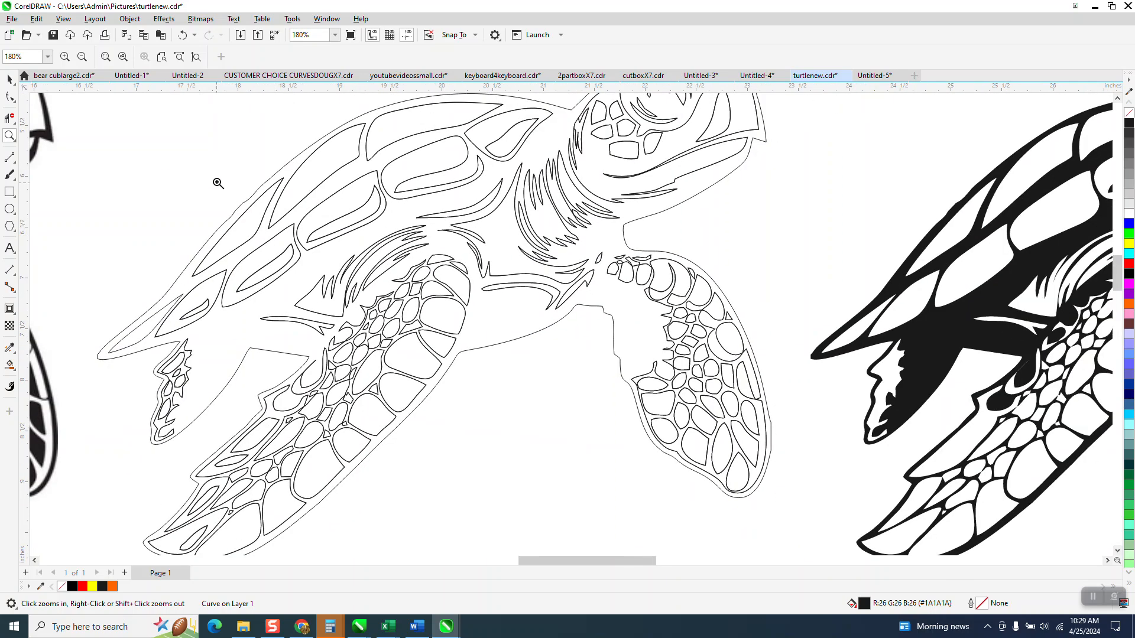
pyautogui.moveTo(215, 182); pyautogui.dragTo(327, 243)
pyautogui.click(10, 96)
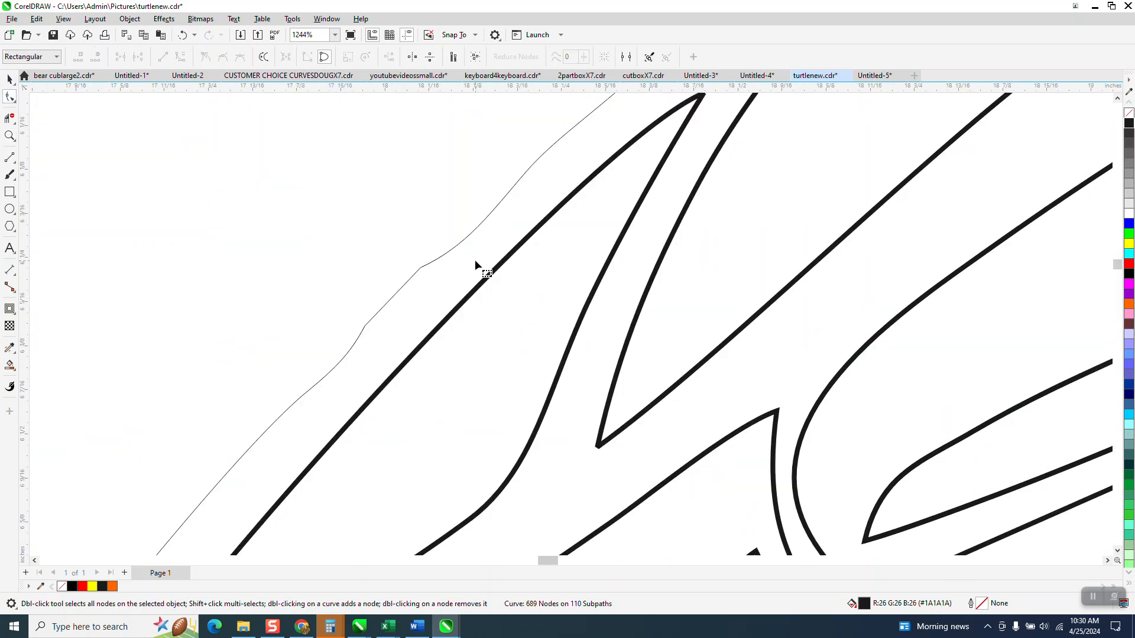
pyautogui.click(426, 263)
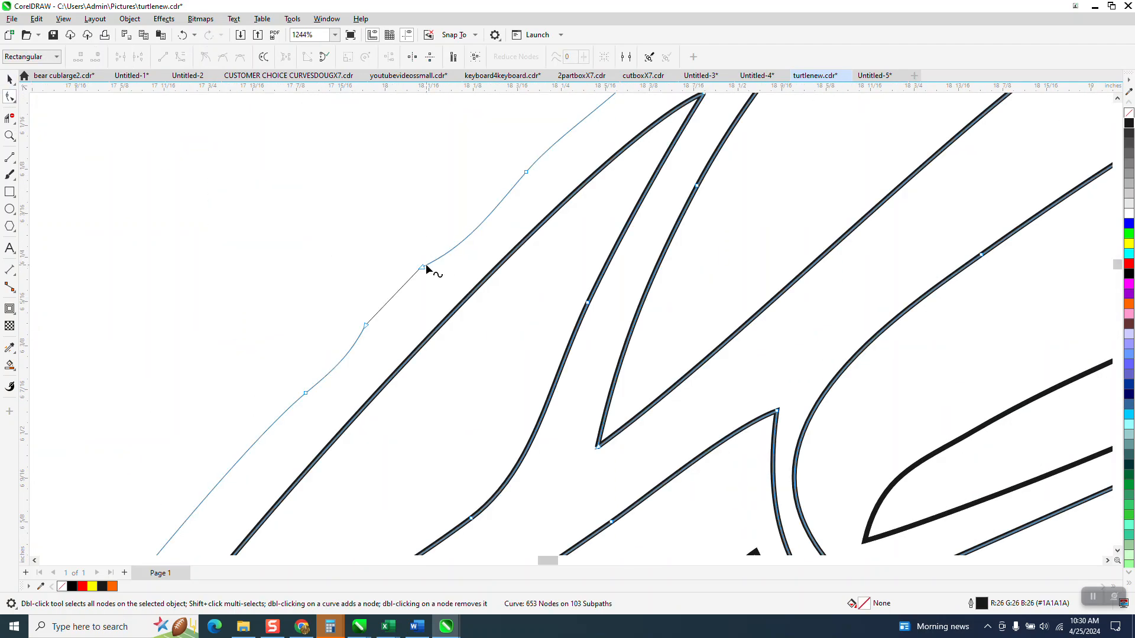
pyautogui.moveTo(455, 223); pyautogui.dragTo(330, 370)
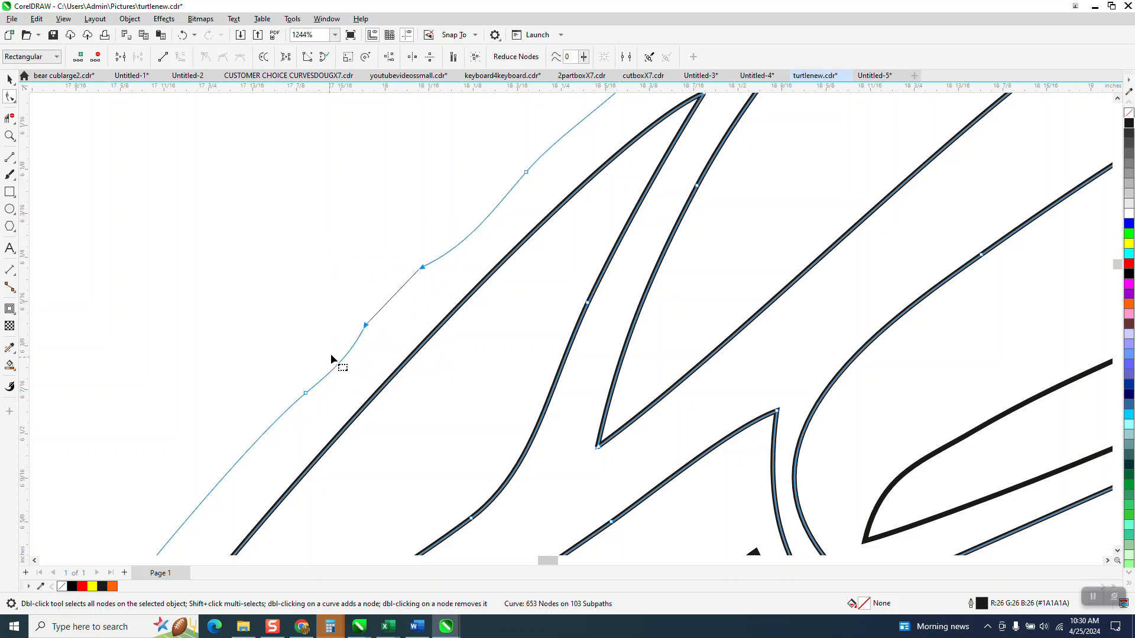
pyautogui.press('Delete')
pyautogui.click(182, 35)
# - Remove the fill from the filled turtle copy beside the traced outline and give it a #1A1A1A outline
pyautogui.scroll(-5, 400, 236)
pyautogui.scroll(-3, 400, 237)
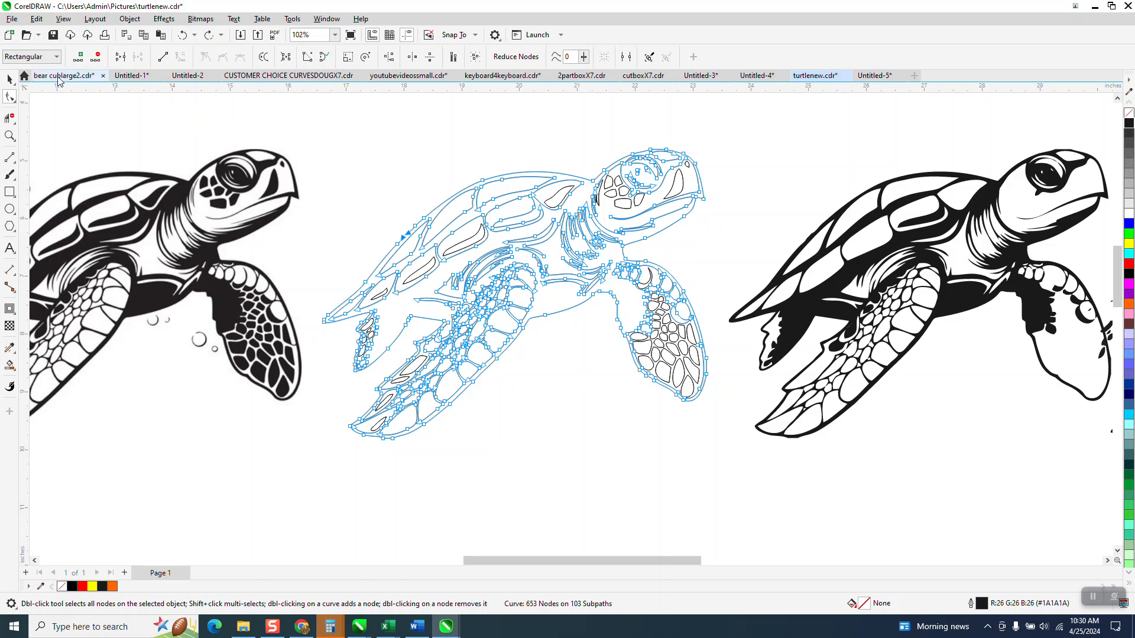
pyautogui.click(9, 79)
pyautogui.click(1015, 255)
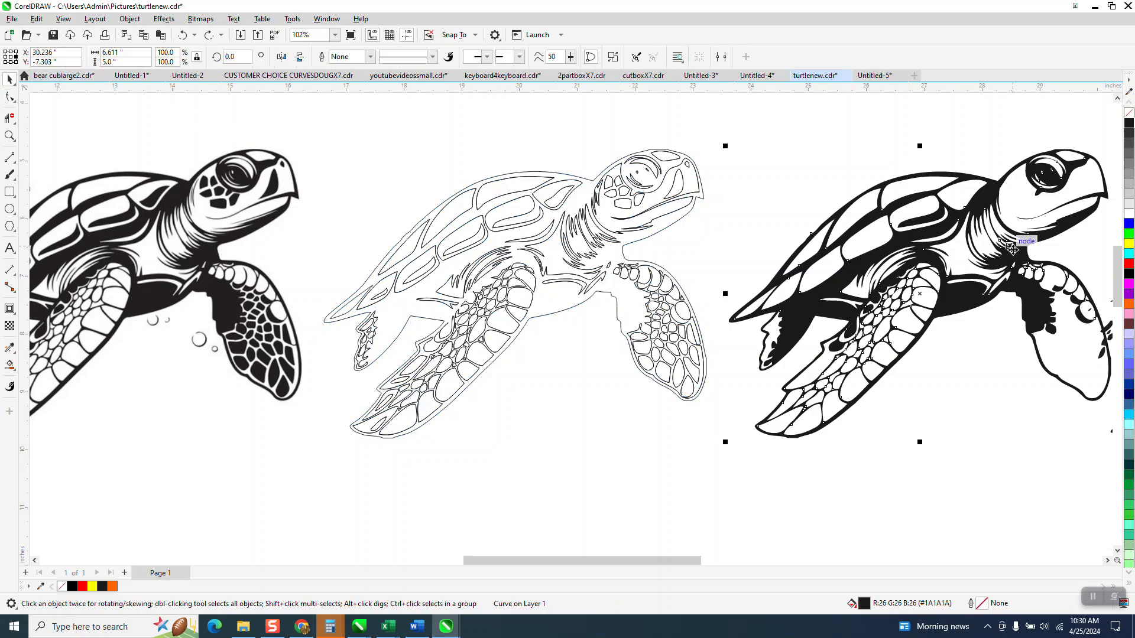
pyautogui.click(1129, 113)
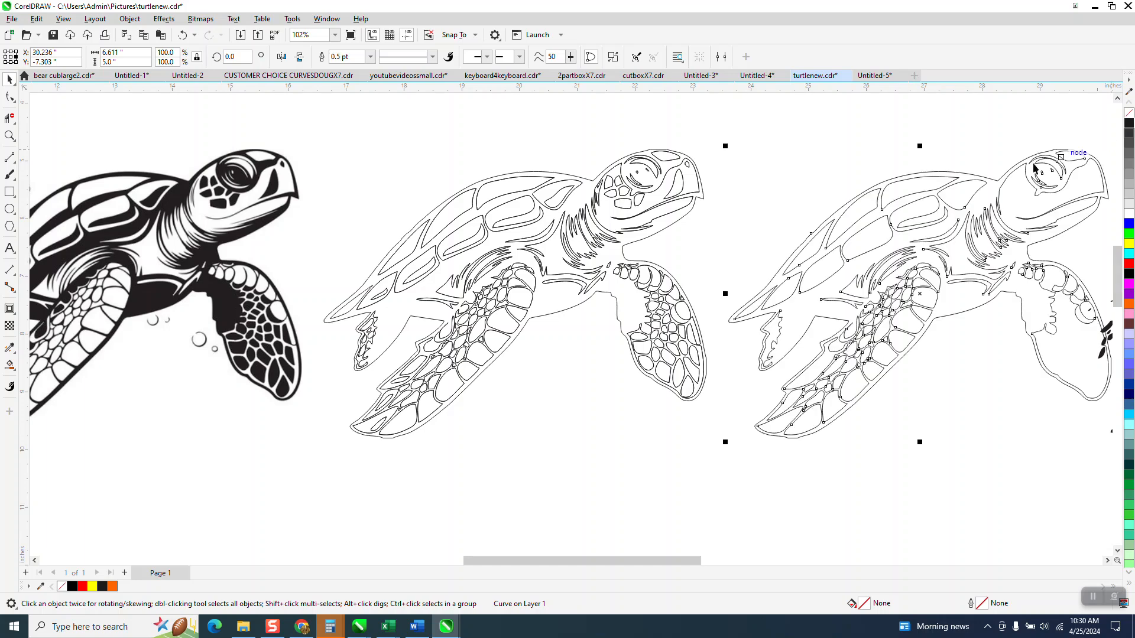
pyautogui.rightClick(1129, 126)
# - Try deleting the nodes around the bump on the turtle copy's shell edge, and undo the deletion
pyautogui.click(9, 136)
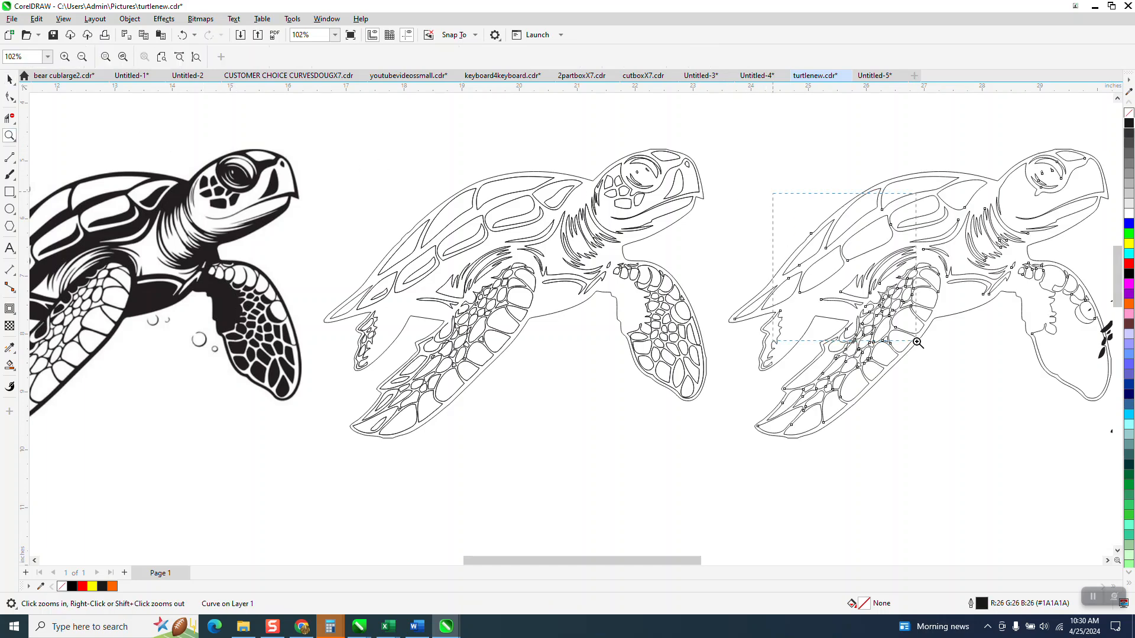
pyautogui.moveTo(917, 342); pyautogui.dragTo(918, 343)
pyautogui.click(10, 97)
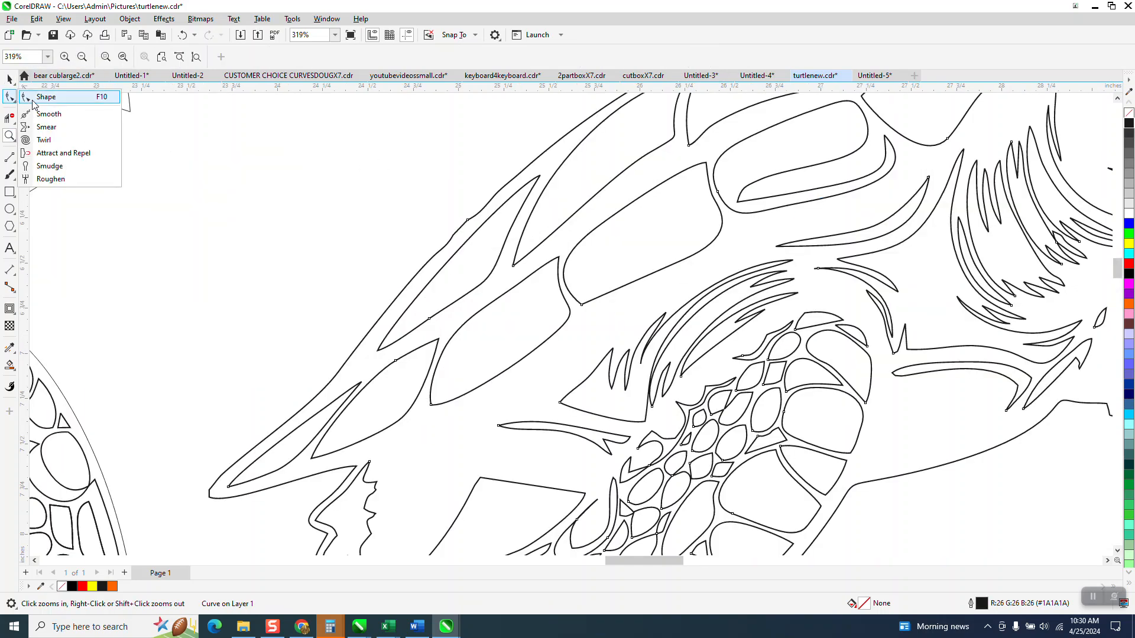
pyautogui.click(37, 97)
pyautogui.moveTo(518, 160); pyautogui.dragTo(438, 236)
pyautogui.press('Delete')
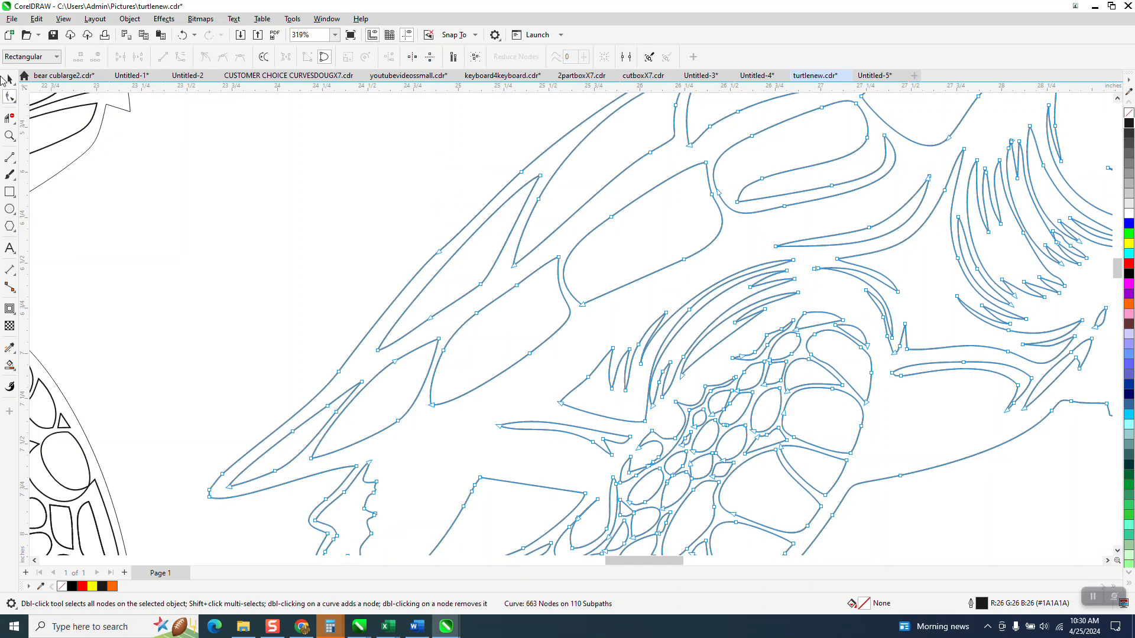
pyautogui.hotkey('ctrl', 'z')
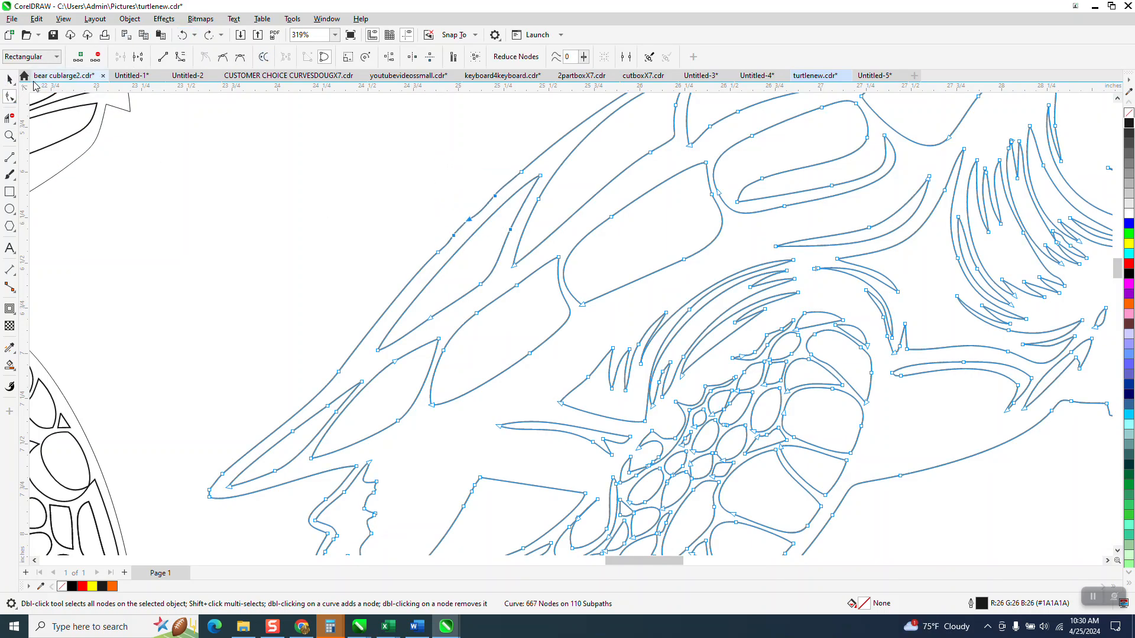
# - Smooth the corners of the bump on the turtle copy's shell edge with the Smooth tool at a 0.2 inch nib
pyautogui.click(13, 101)
pyautogui.click(98, 114)
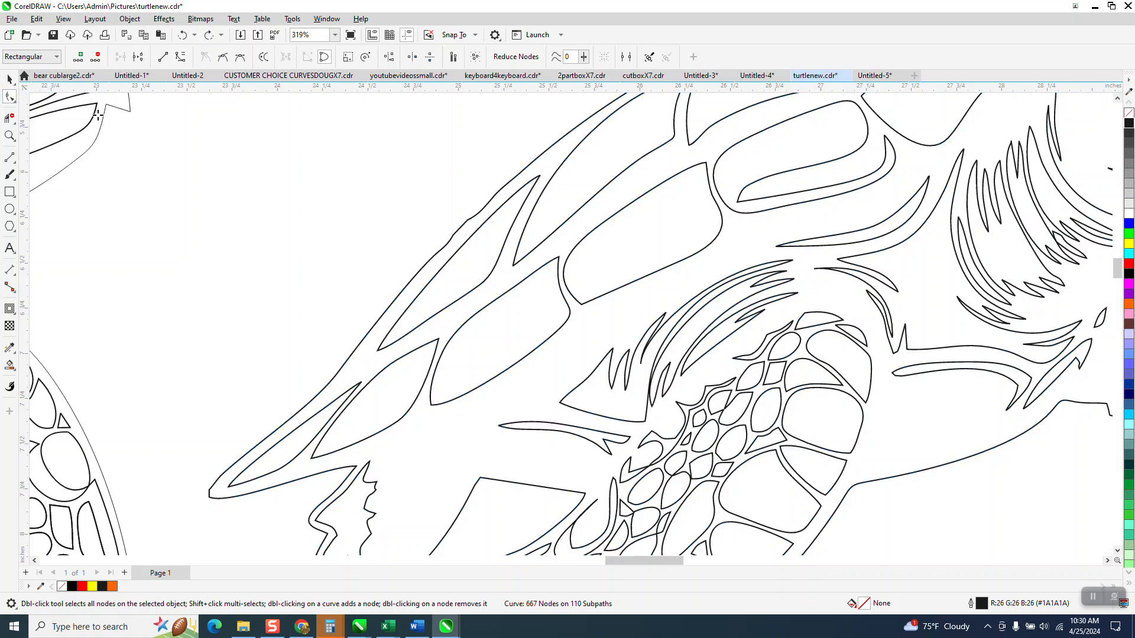
pyautogui.click(8, 120)
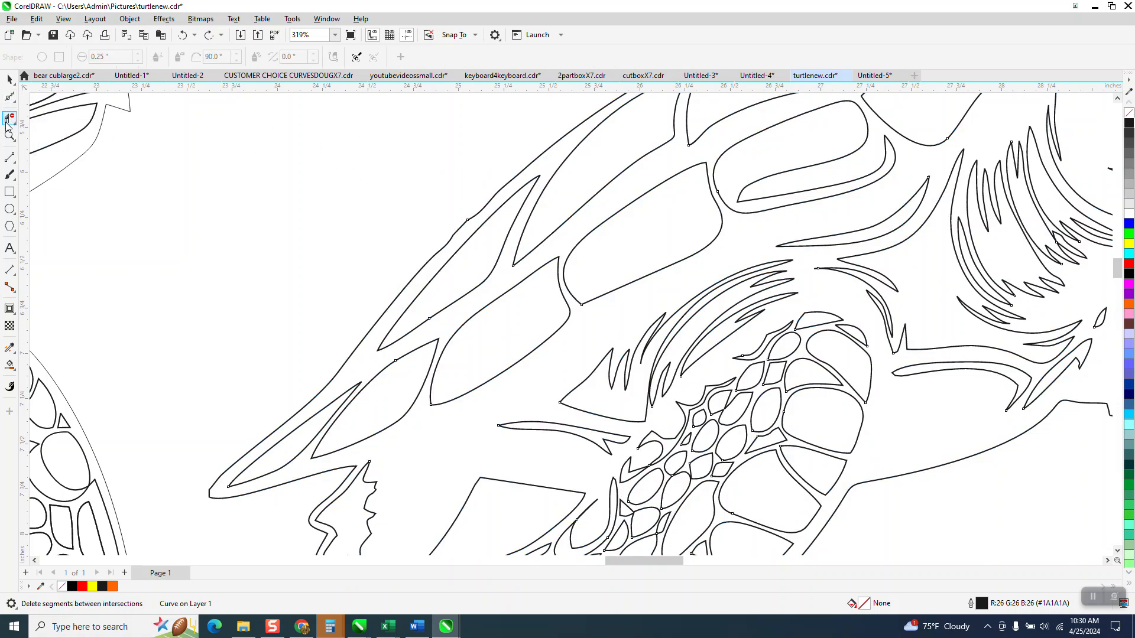
pyautogui.click(9, 135)
pyautogui.moveTo(410, 155); pyautogui.dragTo(630, 310)
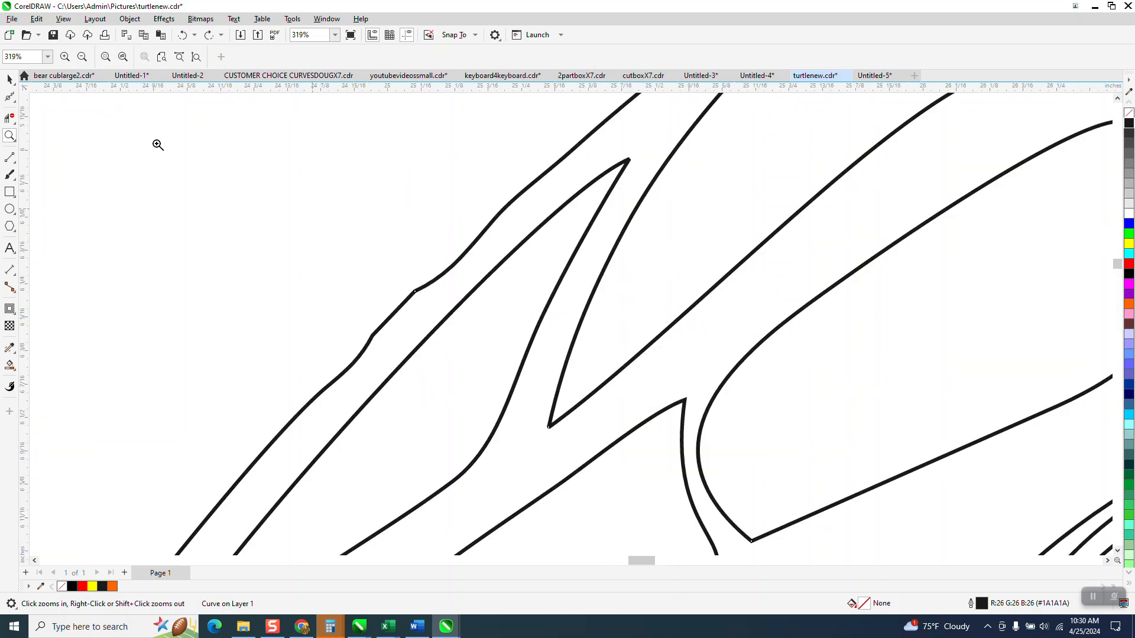
pyautogui.click(15, 103)
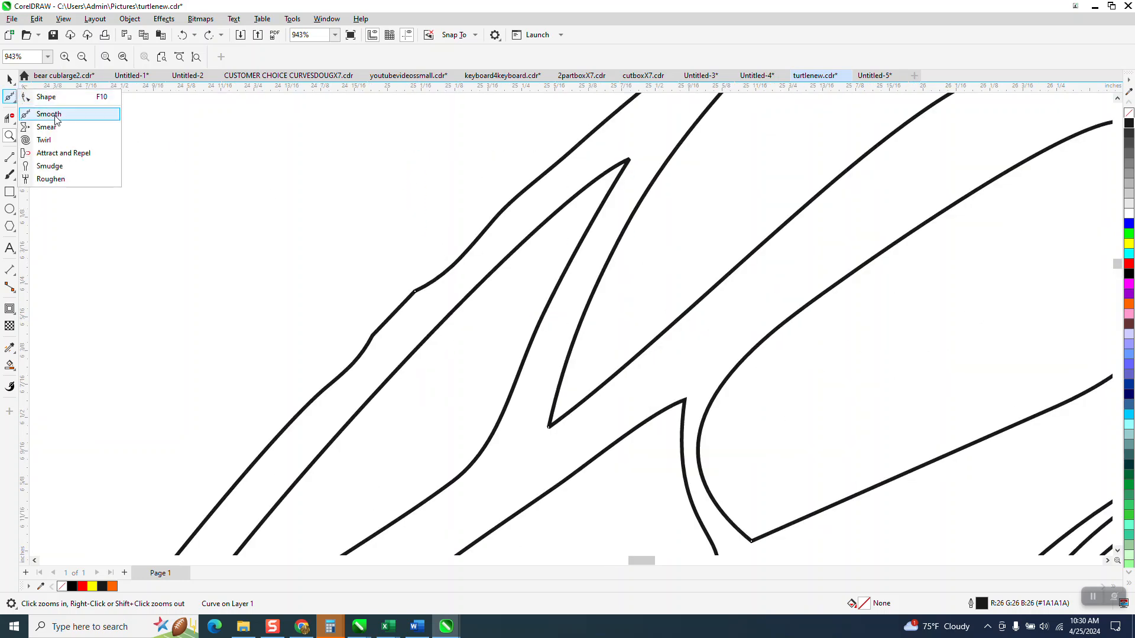
pyautogui.click(59, 112)
pyautogui.moveTo(420, 276)
pyautogui.mouseDown()
pyautogui.moveTo(345, 366)
pyautogui.moveTo(459, 258)
pyautogui.moveTo(375, 322)
pyautogui.moveTo(431, 267)
pyautogui.moveTo(422, 260)
pyautogui.mouseUp()
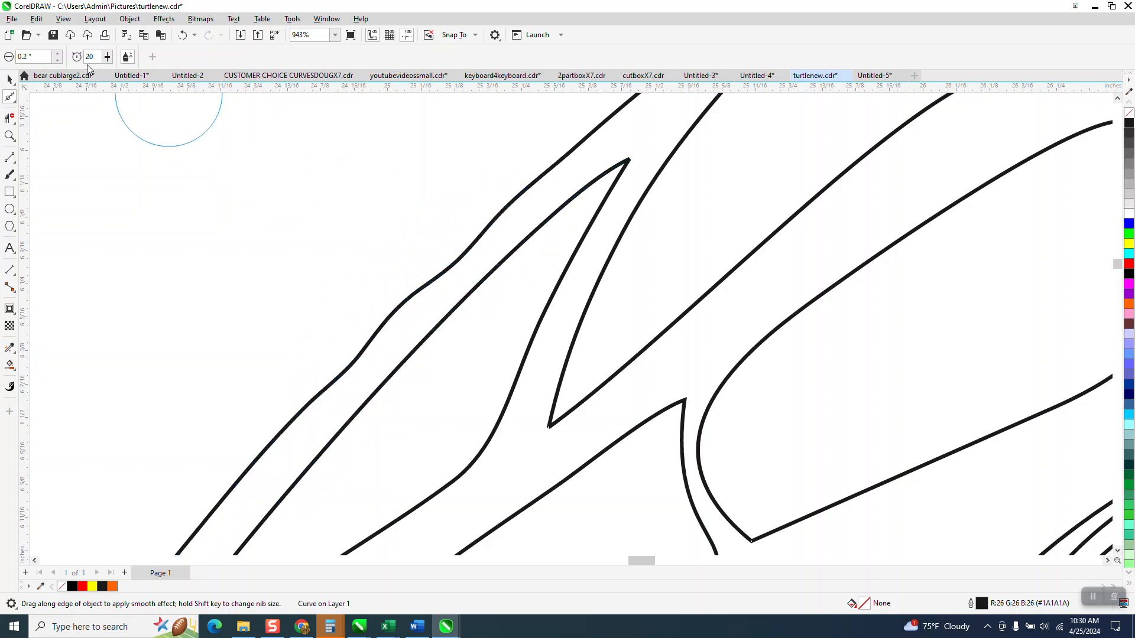
# - Set the Smooth tool's nib size to 0.5 inch and smooth the shell edge on both sides of the former bump
pyautogui.write('0.5')
pyautogui.press('Return')
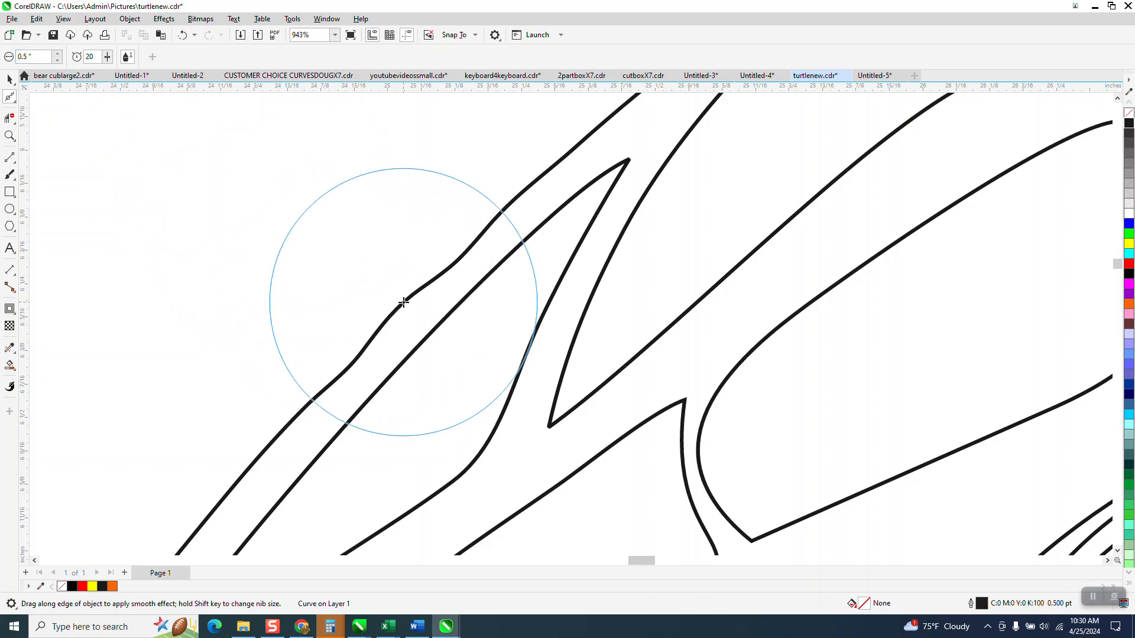
pyautogui.click(382, 328)
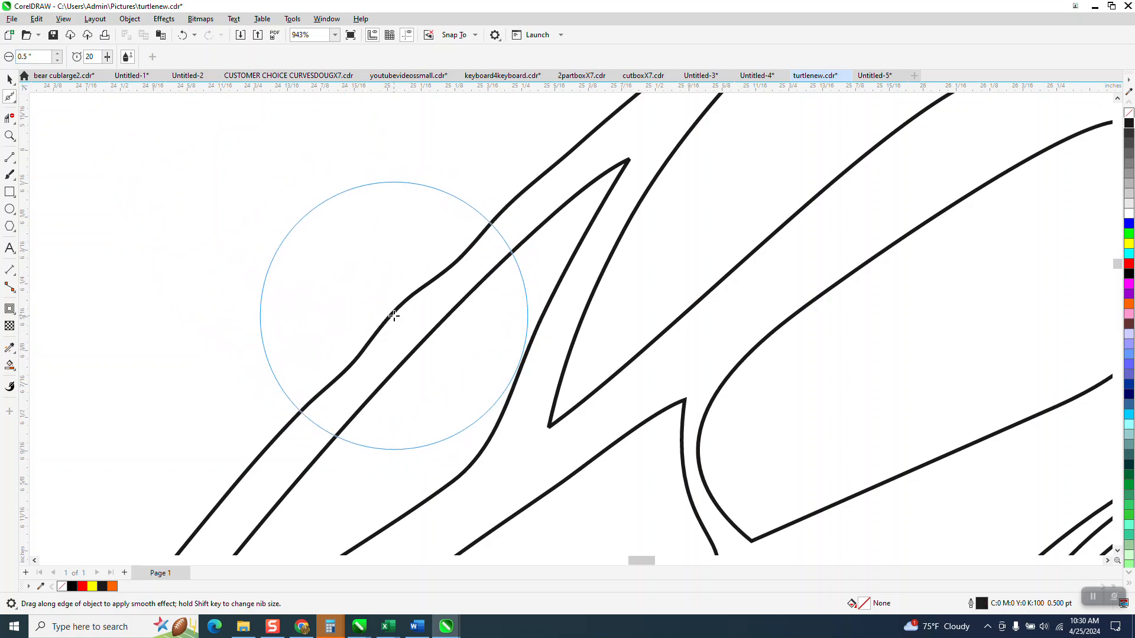
pyautogui.click(394, 315)
pyautogui.moveTo(394, 313)
pyautogui.mouseDown()
pyautogui.moveTo(415, 289)
pyautogui.moveTo(332, 378)
pyautogui.moveTo(507, 213)
pyautogui.mouseUp()
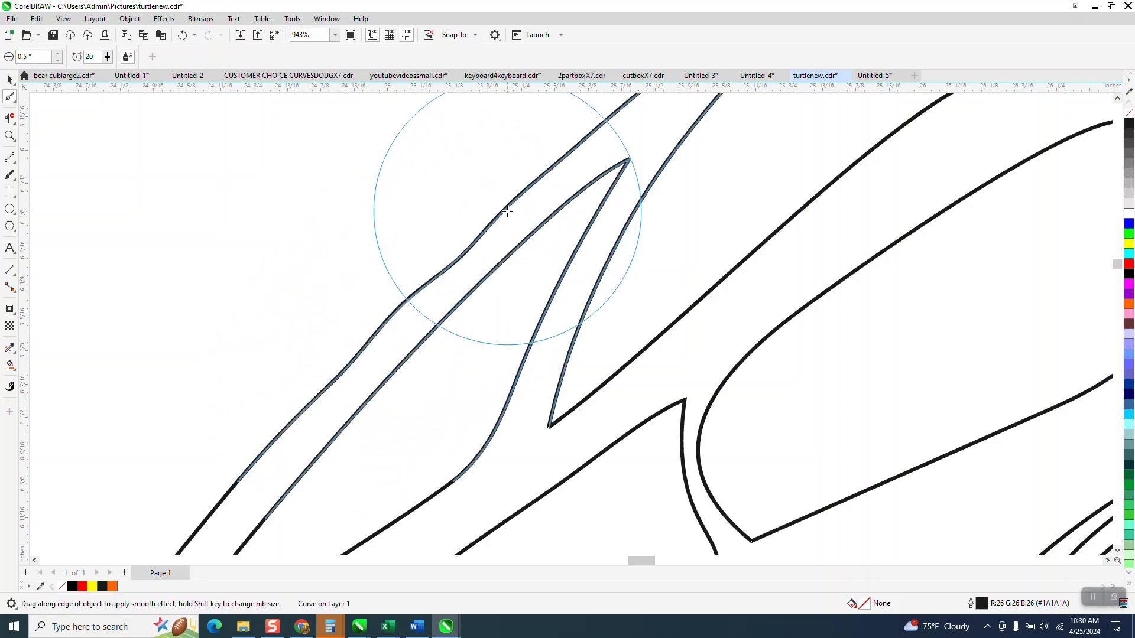
# - Delete the loose black scale and shell pieces beside the smoothed turtle copy
pyautogui.scroll(-5, 322, 250)
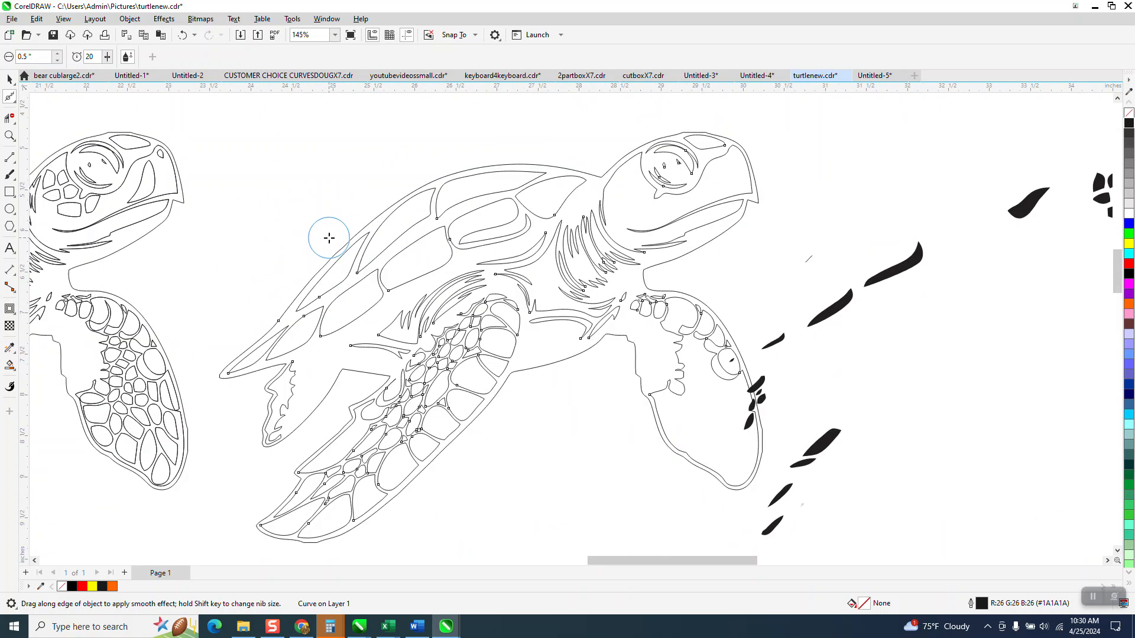
pyautogui.scroll(-1, 323, 244)
pyautogui.scroll(-1, 682, 316)
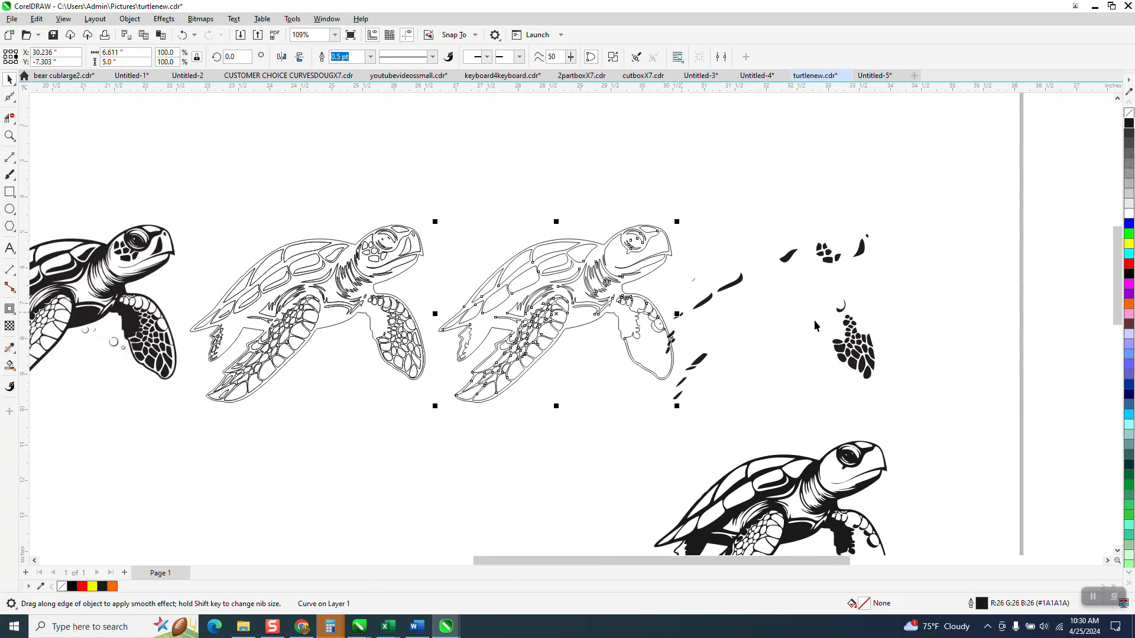
pyautogui.press('space')
pyautogui.moveTo(938, 207); pyautogui.dragTo(718, 408)
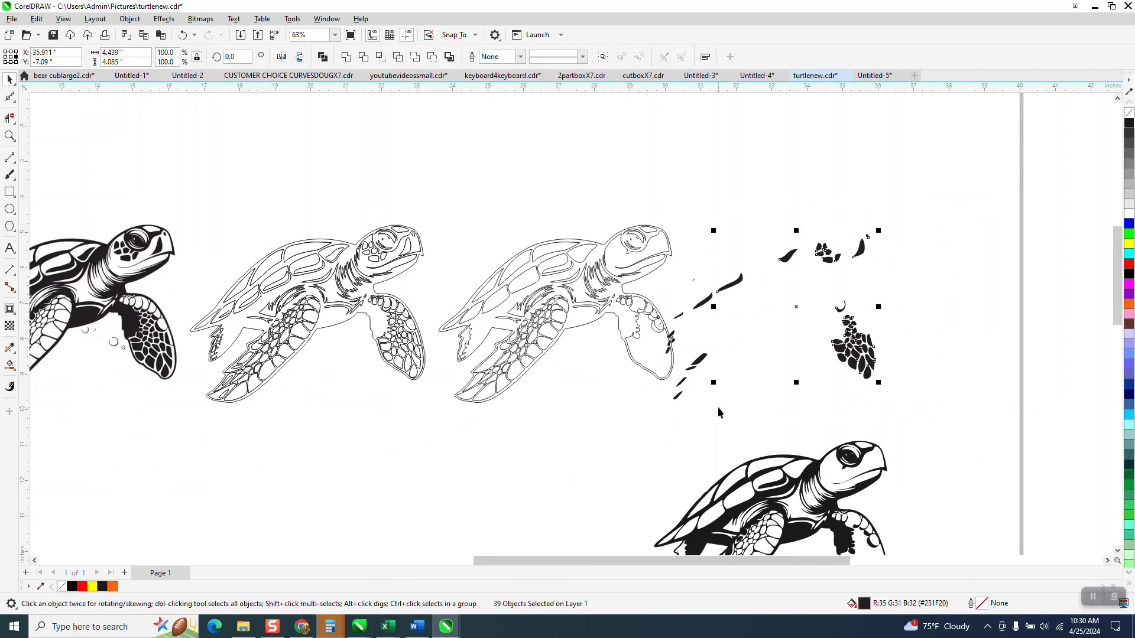
pyautogui.press('Delete')
pyautogui.moveTo(727, 278); pyautogui.dragTo(666, 432)
pyautogui.press('Delete')
# - Try filling the edited turtle outline beside the middle one with Smart Fill, check its front flipper, and undo the fill
pyautogui.scroll(-1, 727, 324)
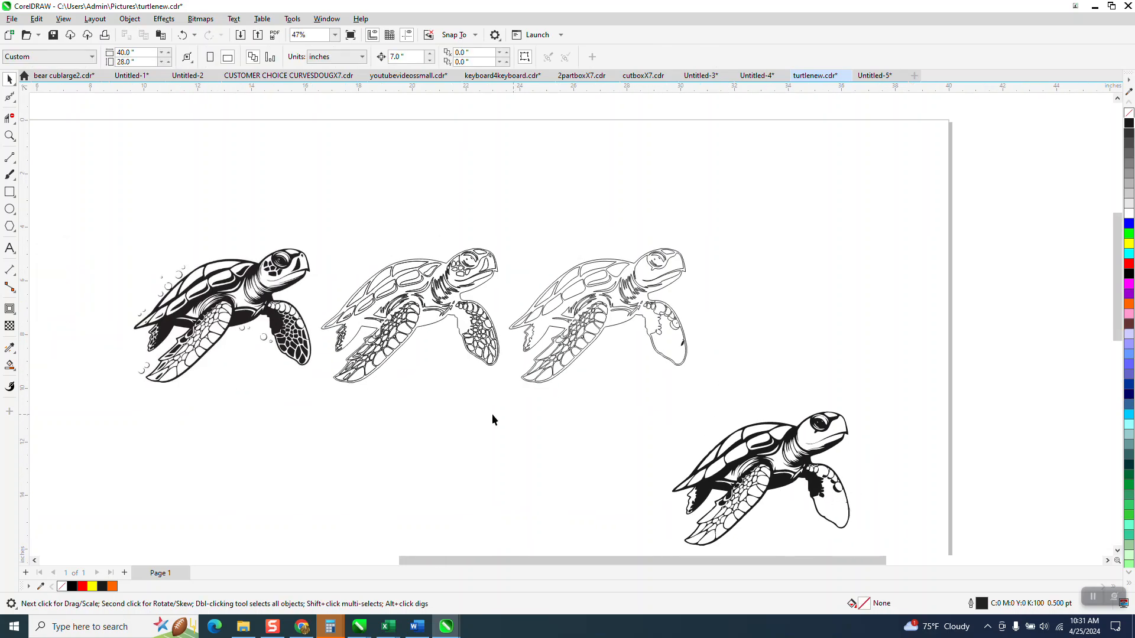
pyautogui.click(9, 365)
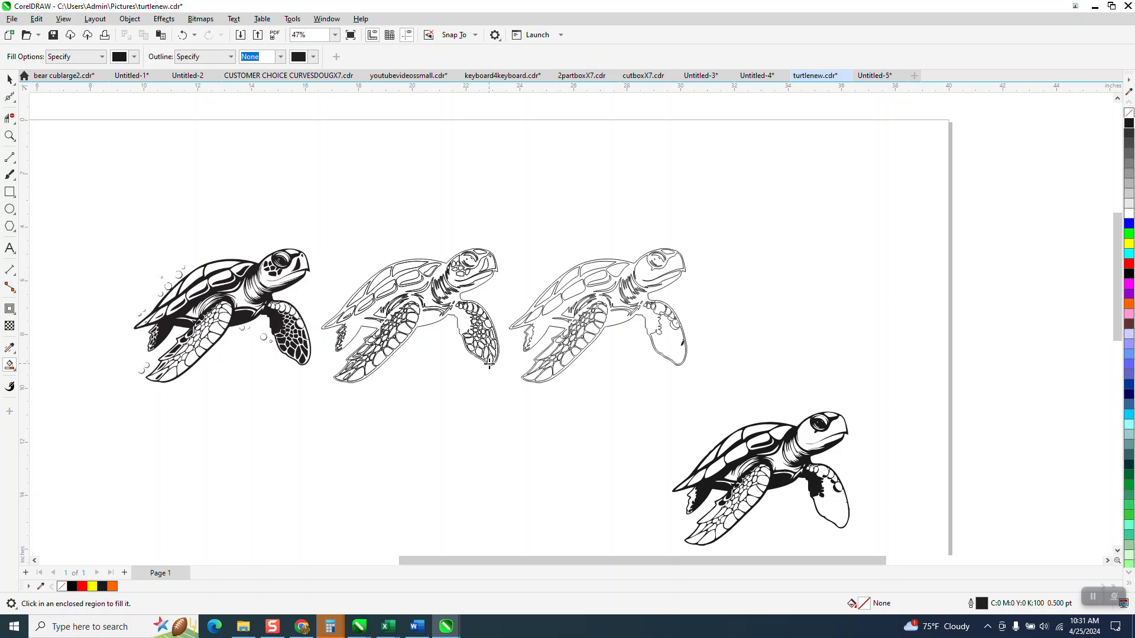
pyautogui.click(555, 294)
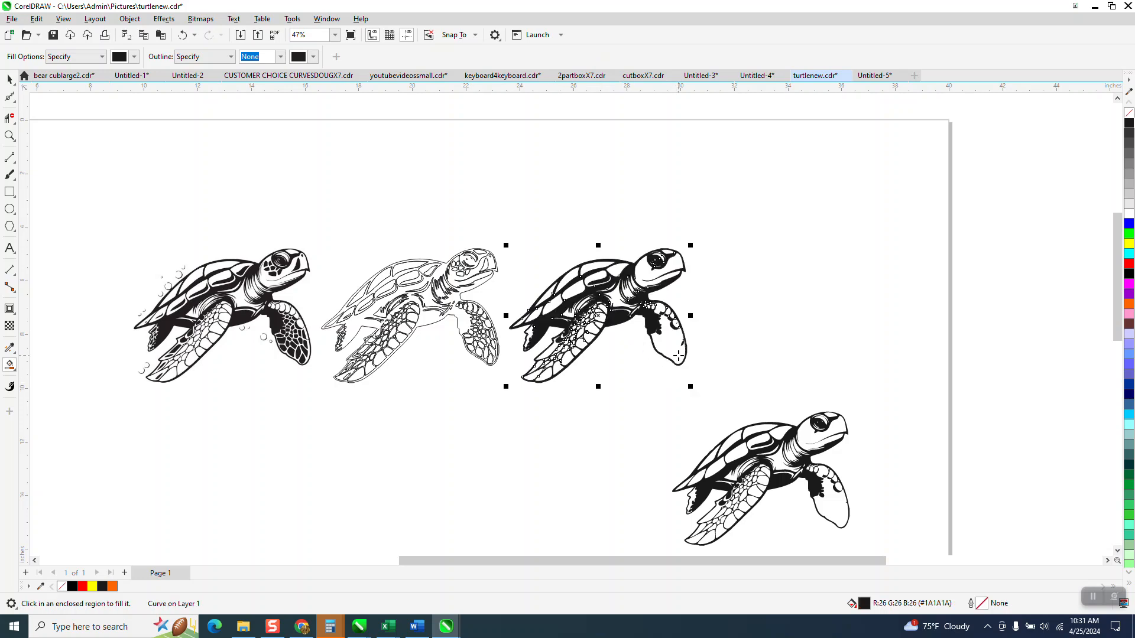
pyautogui.click(9, 136)
pyautogui.moveTo(580, 304); pyautogui.dragTo(715, 397)
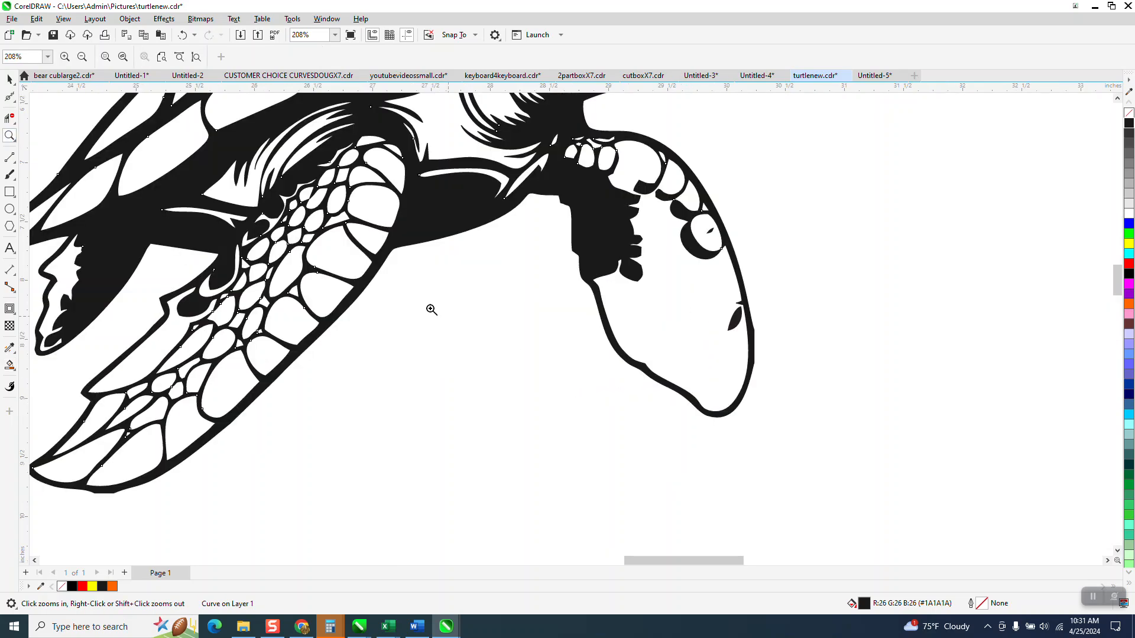
pyautogui.click(874, 226)
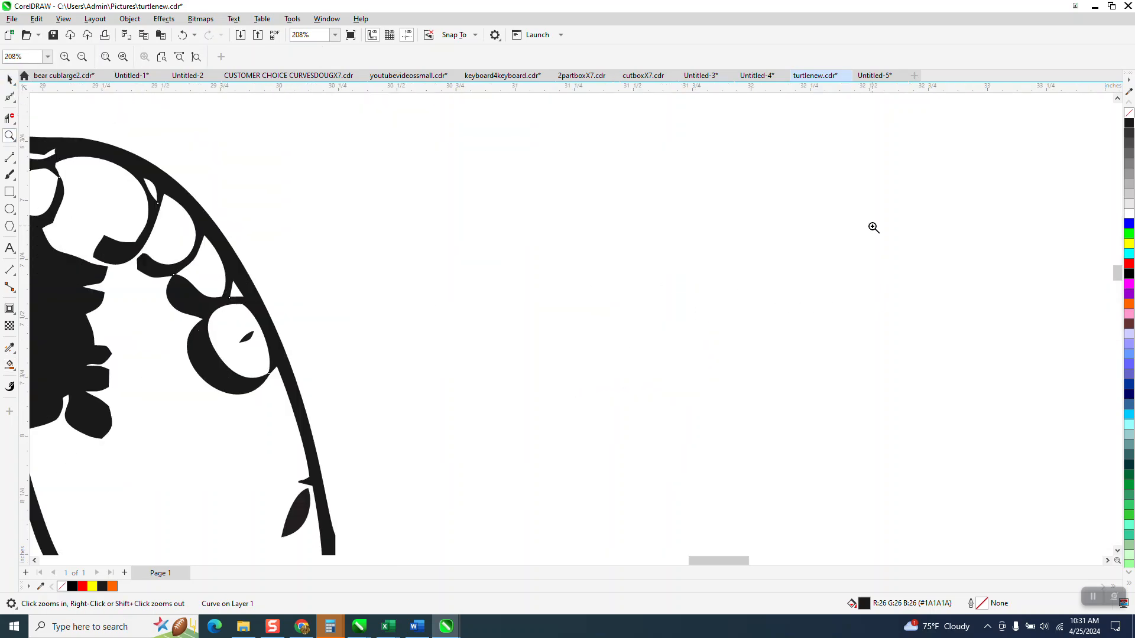
pyautogui.rightClick(806, 309)
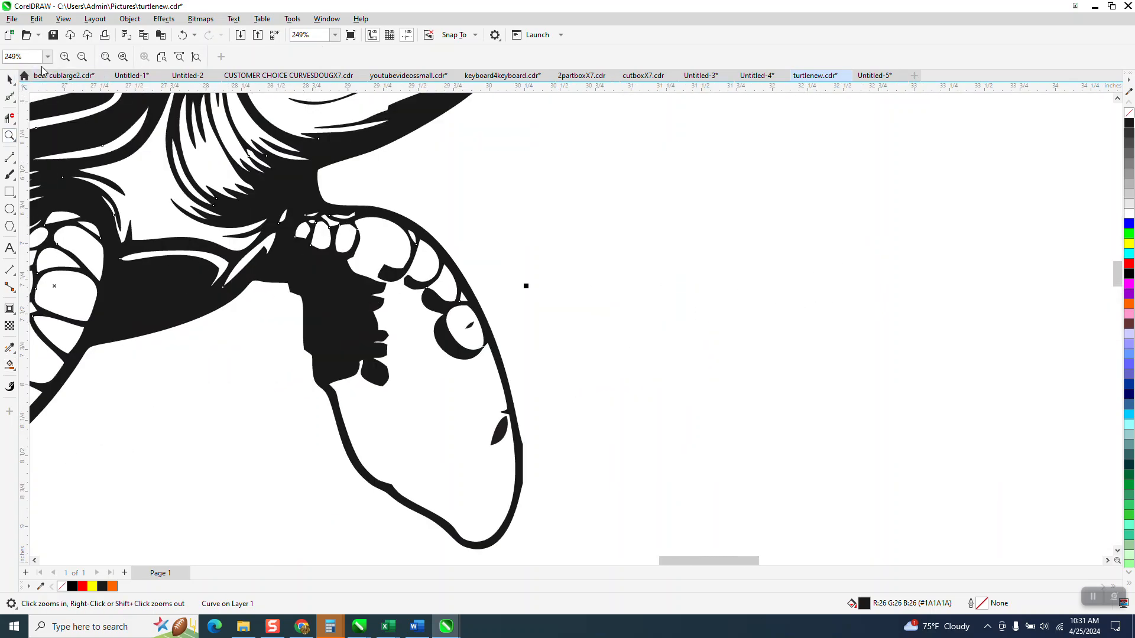
pyautogui.click(9, 79)
pyautogui.click(183, 35)
pyautogui.scroll(-8, 491, 290)
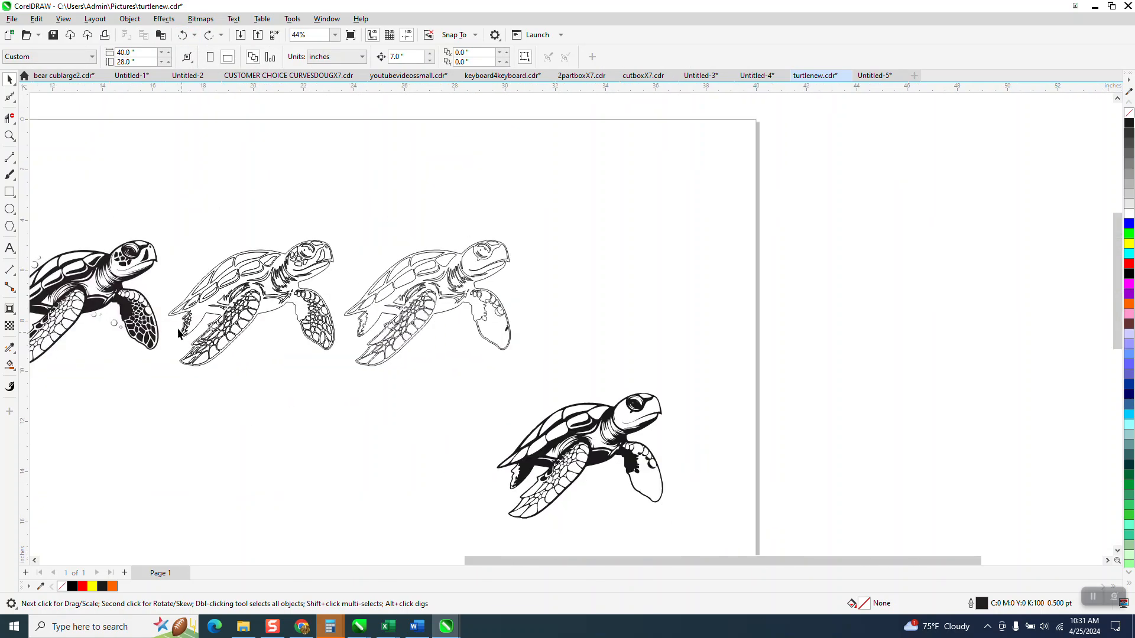
# - Fill the body region of the middle turtle outline black with Smart Fill
pyautogui.scroll(-3, 233, 334)
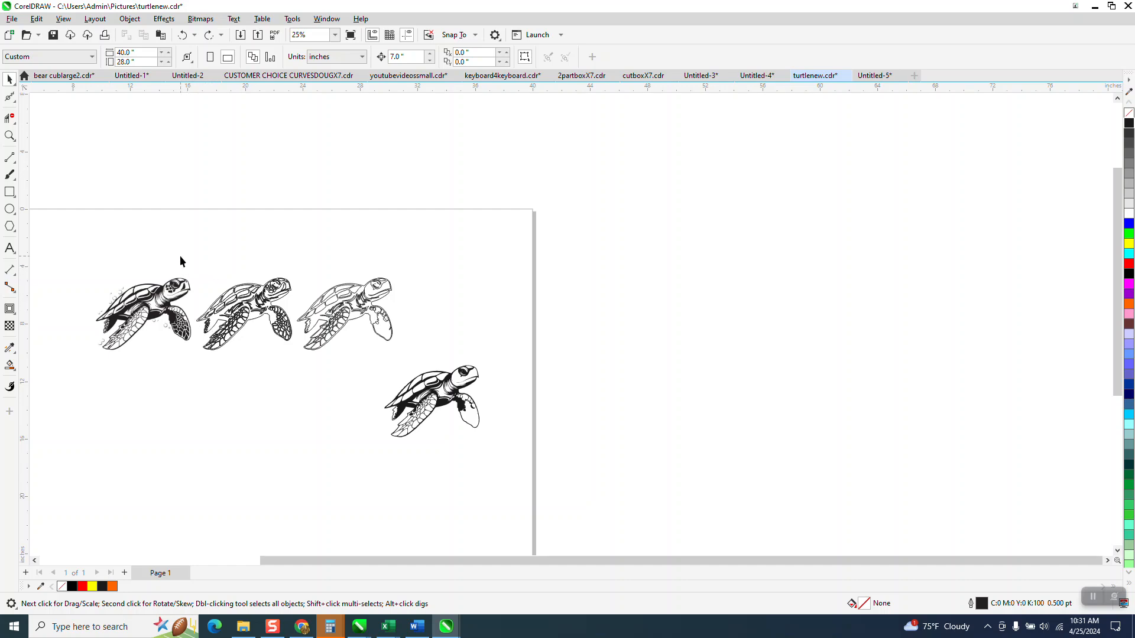
pyautogui.moveTo(169, 255); pyautogui.dragTo(352, 381)
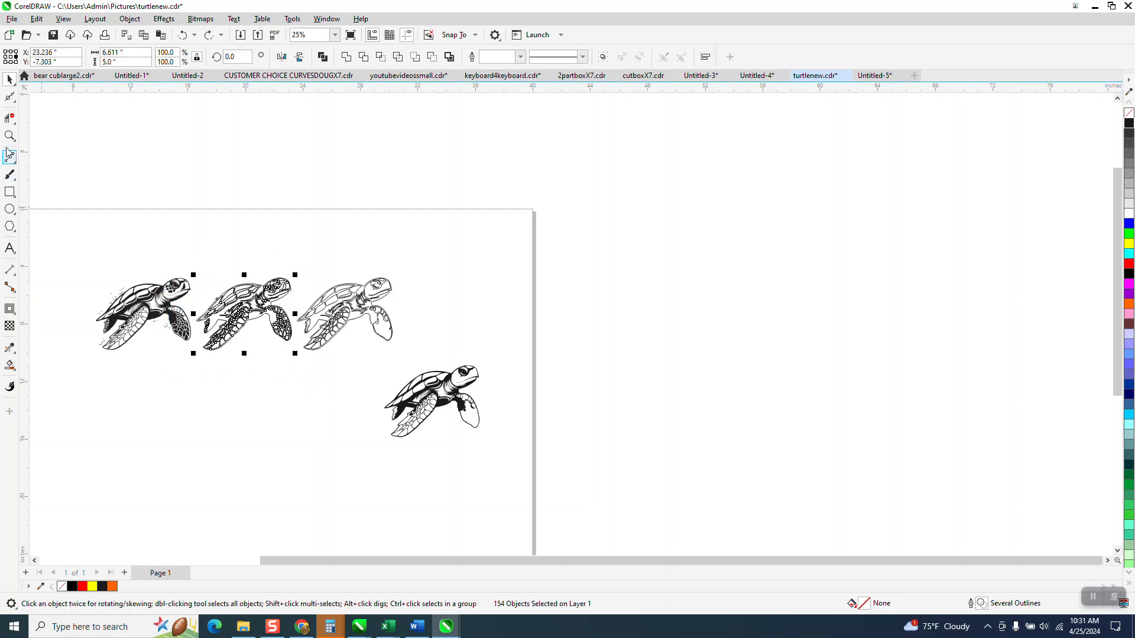
pyautogui.press('z')
pyautogui.moveTo(206, 260); pyautogui.dragTo(352, 389)
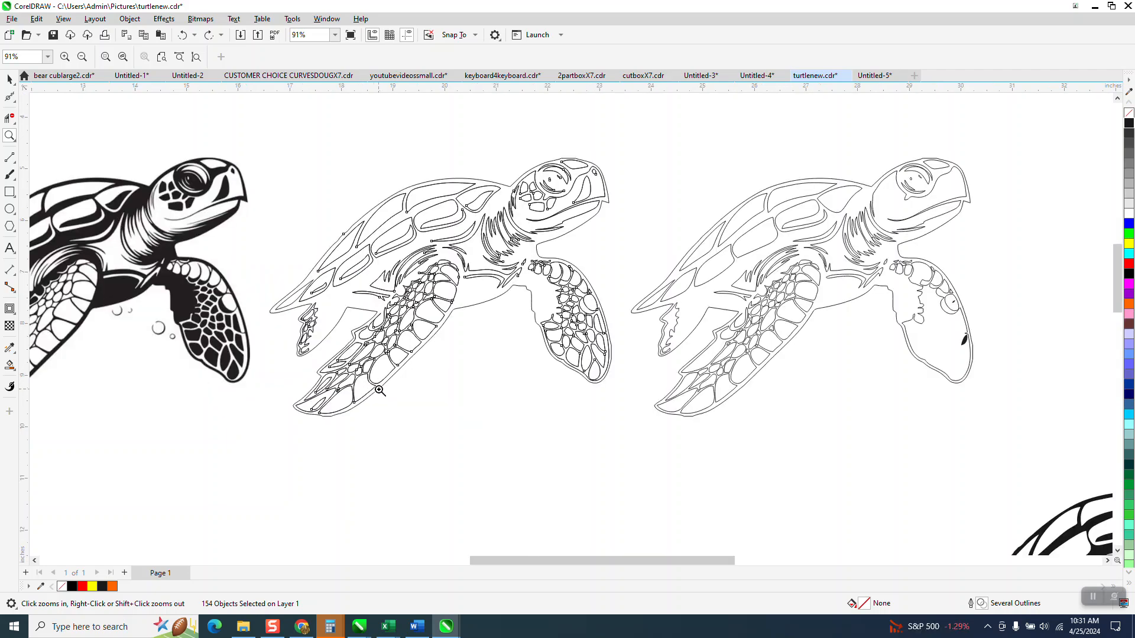
pyautogui.click(9, 365)
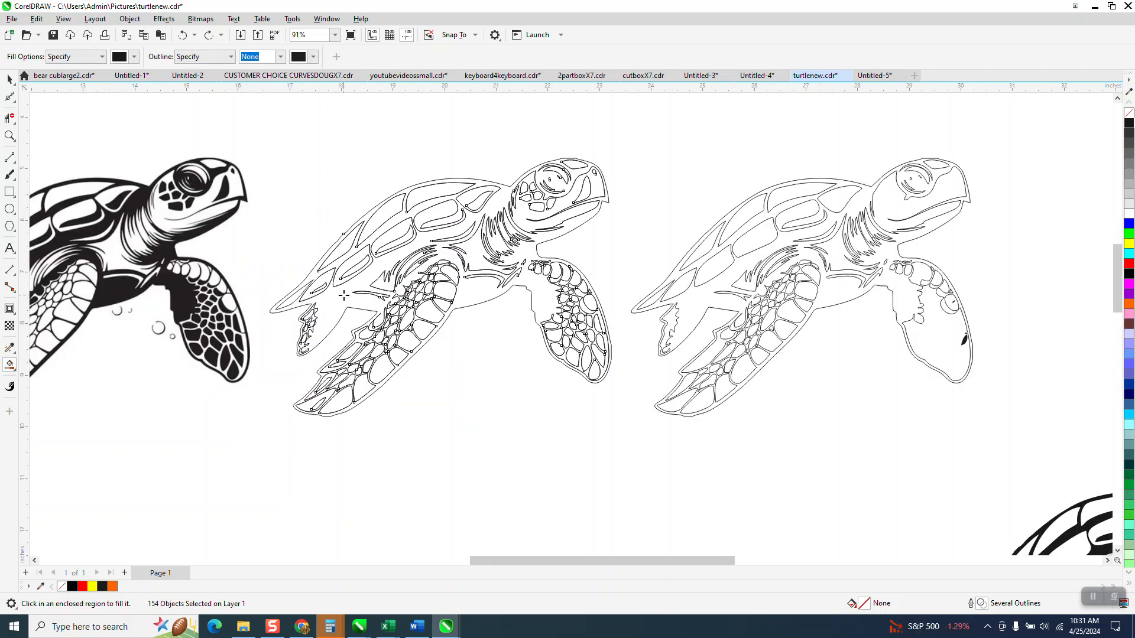
pyautogui.click(344, 295)
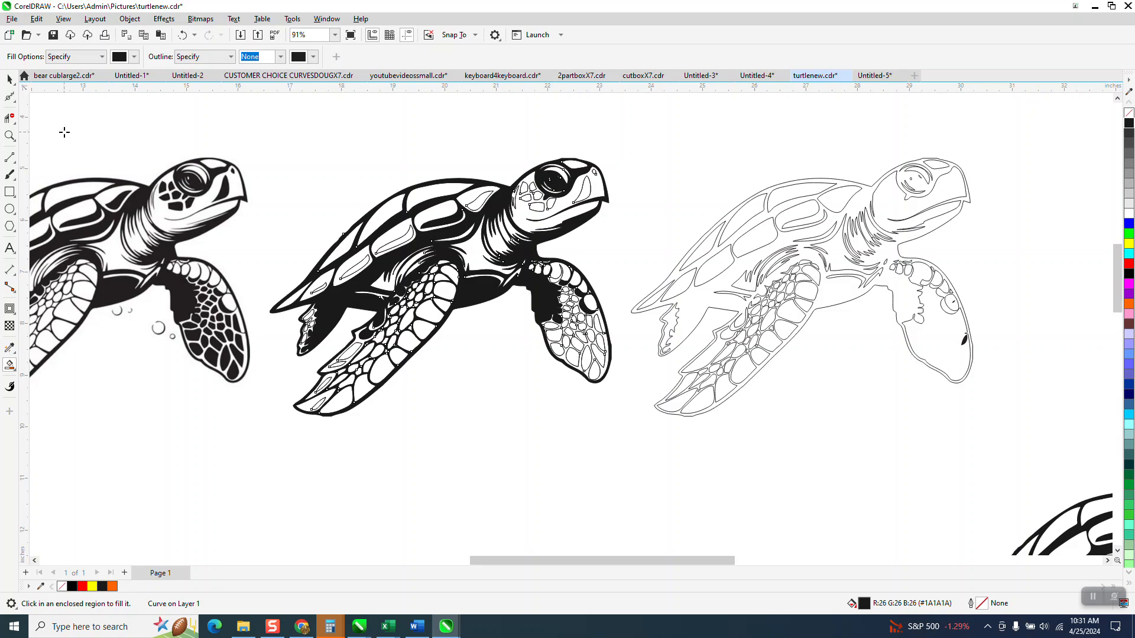
# - Check the middle turtle's Smart Fill result around the head and move it 7 inches straight down
pyautogui.click(9, 136)
pyautogui.click(747, 311)
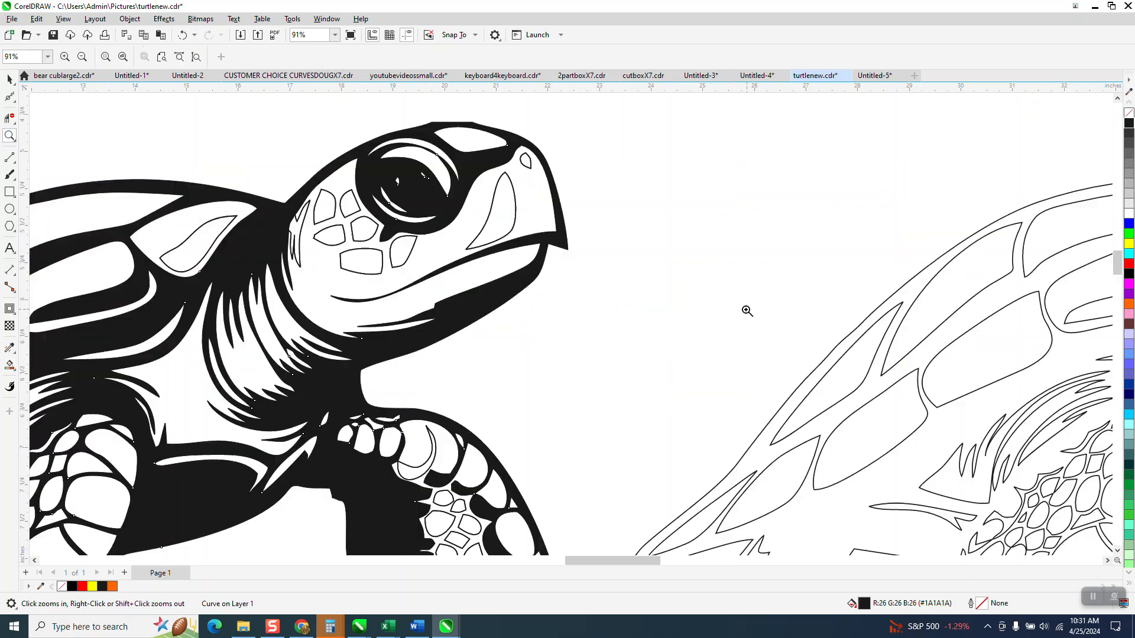
pyautogui.scroll(-5, 548, 272)
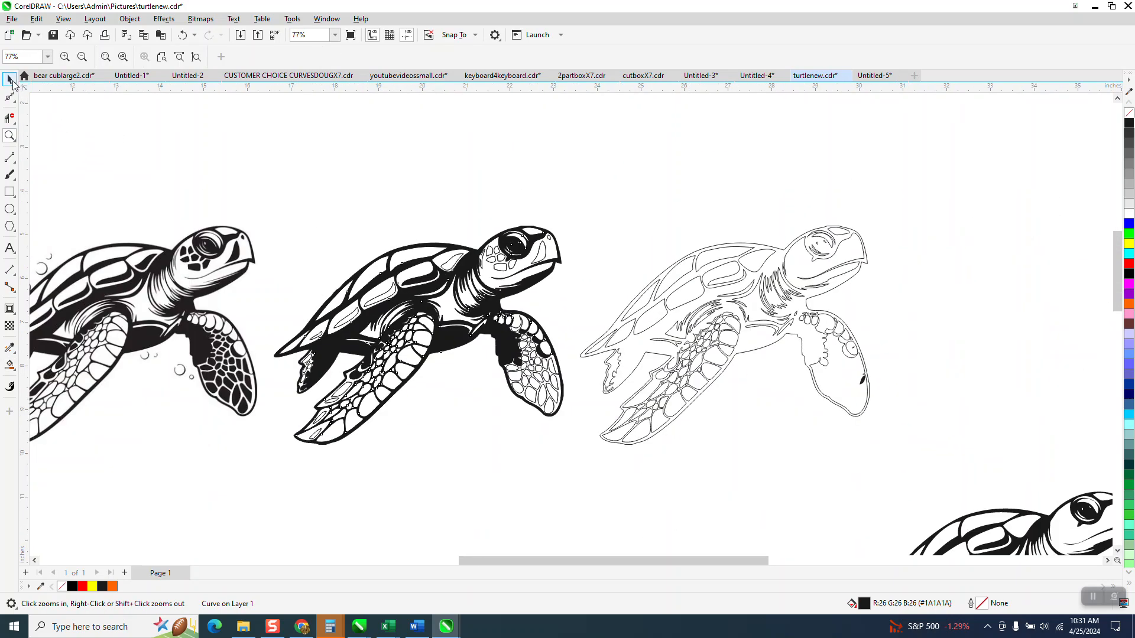
pyautogui.click(12, 81)
pyautogui.scroll(-3, 238, 119)
pyautogui.press('Down')
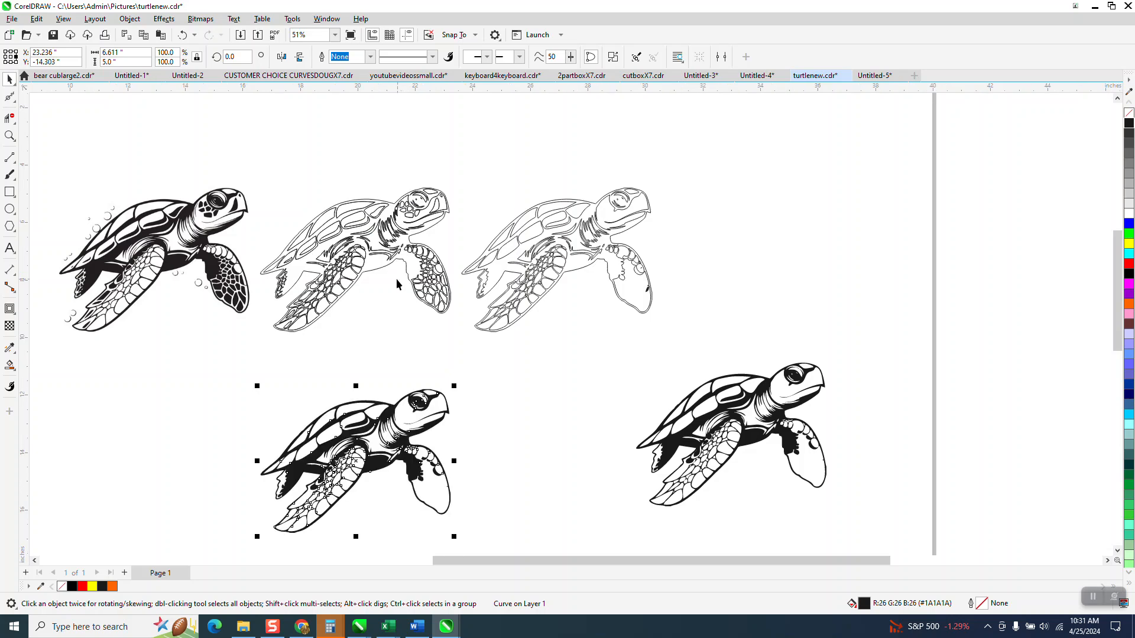
# - Try filling all the middle turtle's outline curves with 90% black at once, and undo the fill
pyautogui.scroll(-1, 378, 271)
pyautogui.moveTo(246, 145); pyautogui.dragTo(479, 332)
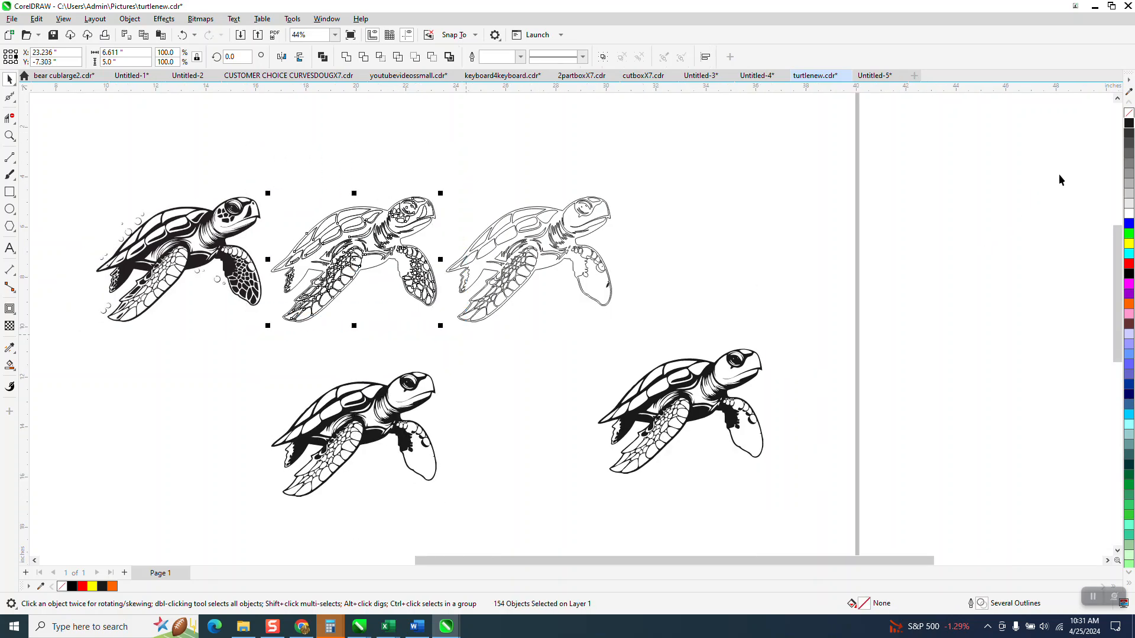
pyautogui.click(1130, 124)
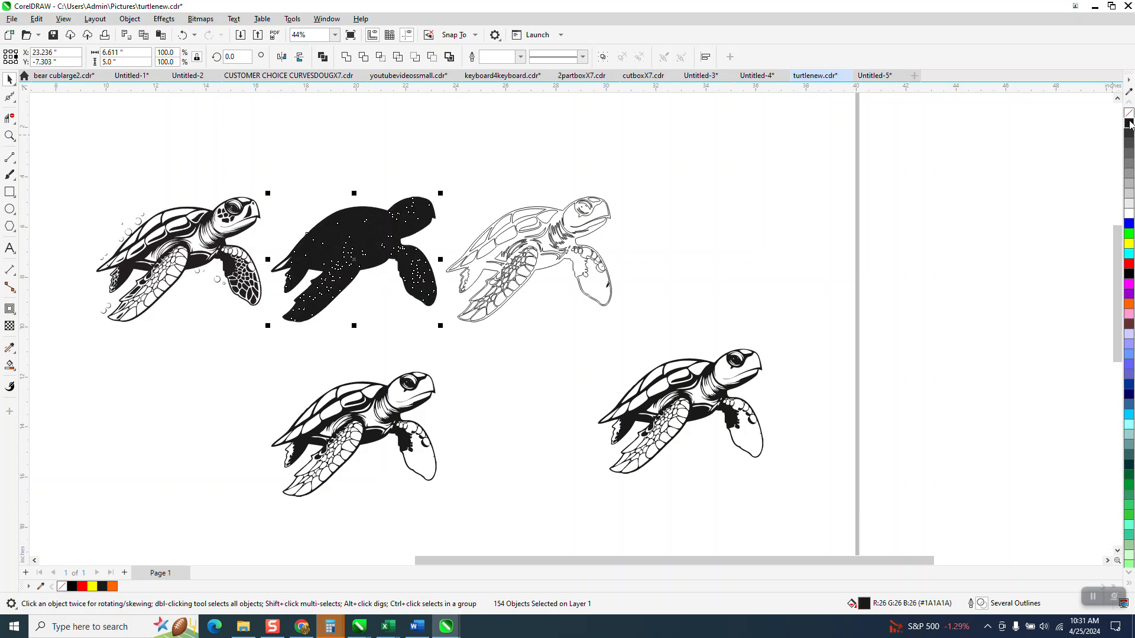
pyautogui.click(185, 37)
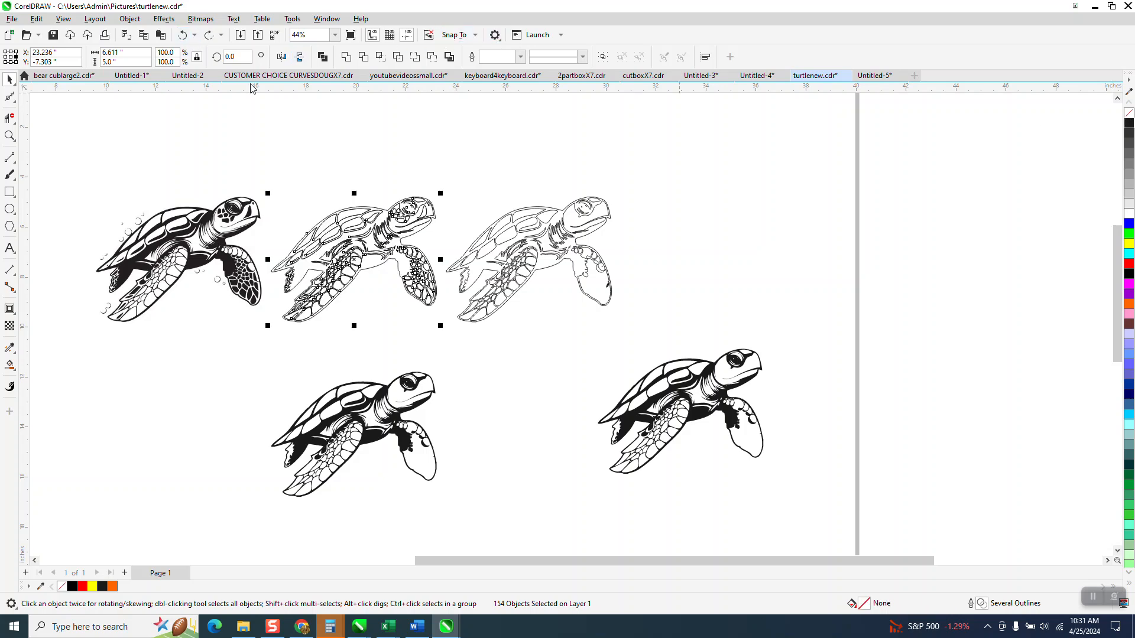
# - Place the middle turtle's outline curves 7 inches lower so they lie over the filled copy
pyautogui.hotkey('ctrl', 'z')
pyautogui.press('Down')
pyautogui.press('Down')
# - Fill the three empty inner shapes on the rear shell plates of the lower turtle black with Smart Fill
pyautogui.click(9, 136)
pyautogui.moveTo(251, 351); pyautogui.dragTo(559, 511)
pyautogui.moveTo(180, 285); pyautogui.dragTo(452, 489)
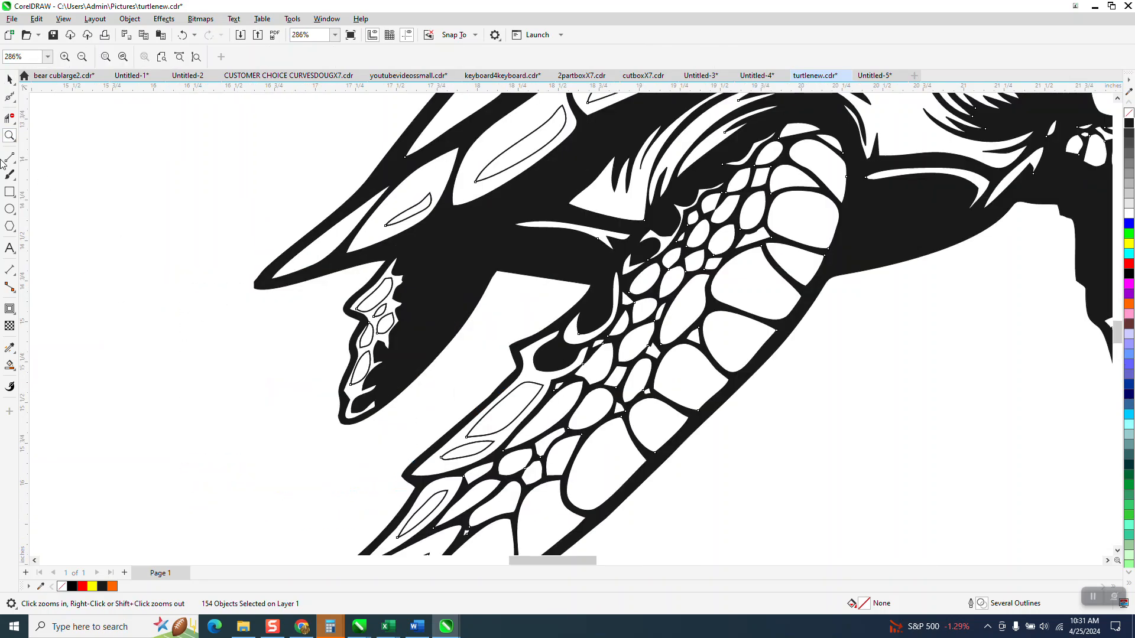
pyautogui.click(10, 79)
pyautogui.click(7, 368)
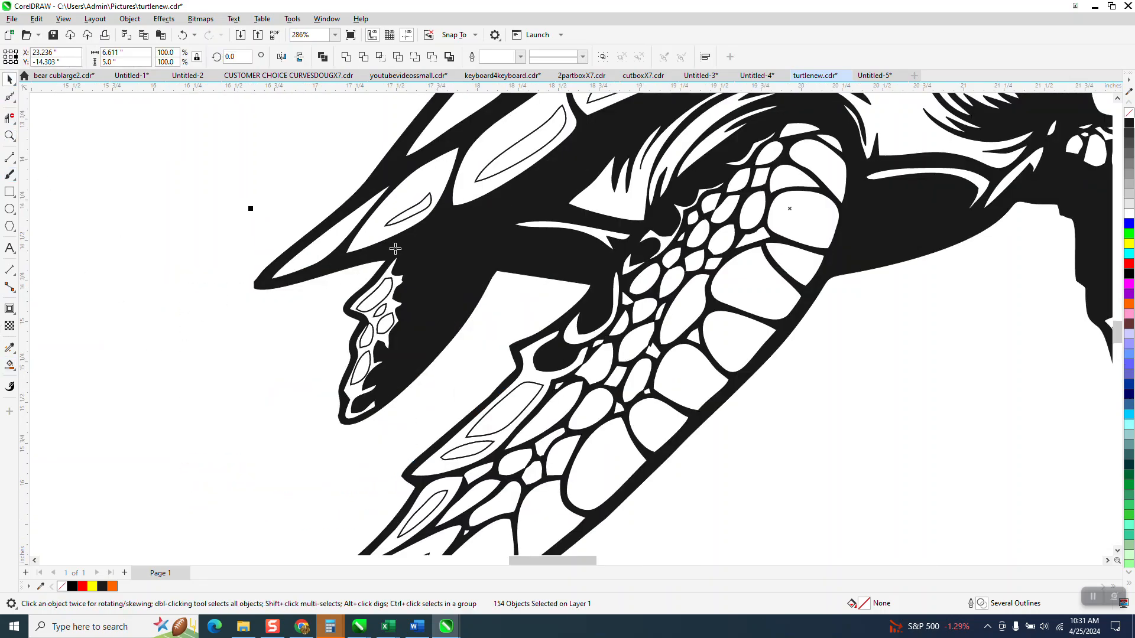
pyautogui.click(409, 210)
pyautogui.click(516, 158)
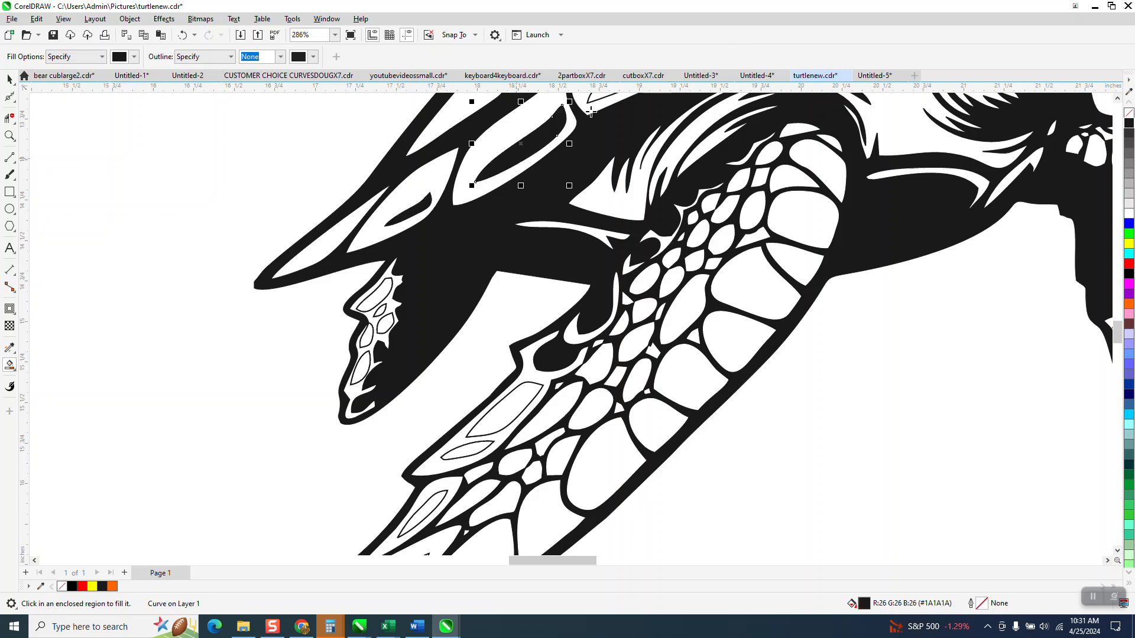
pyautogui.click(602, 94)
# - Fill the five empty scales on the lower turtle's small rear flipper black with Smart Fill
pyautogui.click(383, 286)
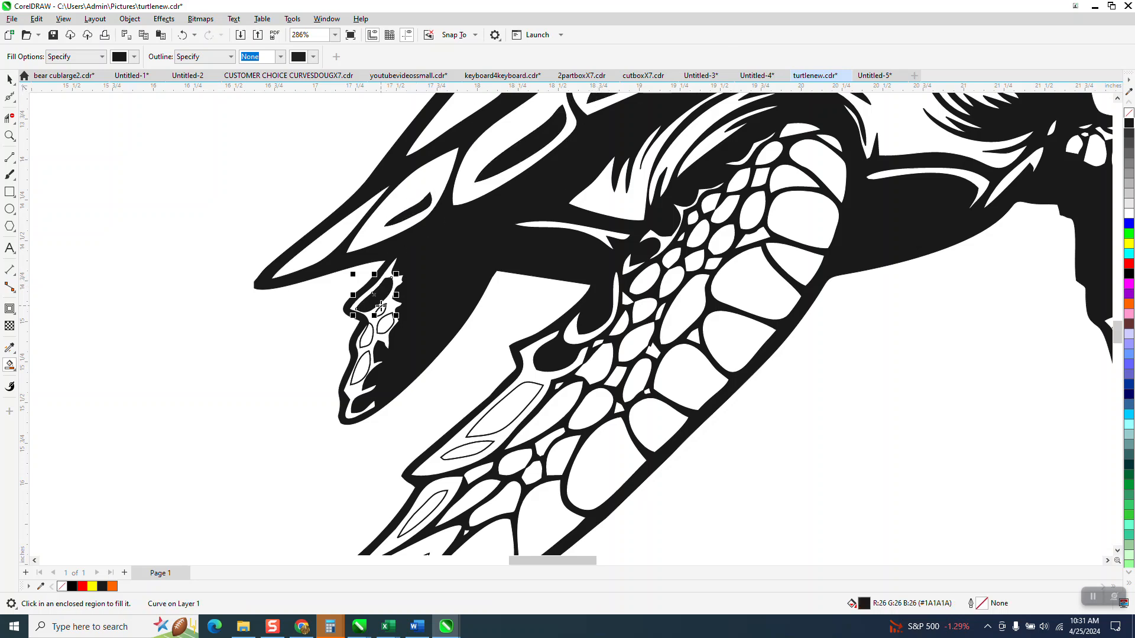
pyautogui.click(381, 311)
pyautogui.click(387, 325)
pyautogui.click(367, 333)
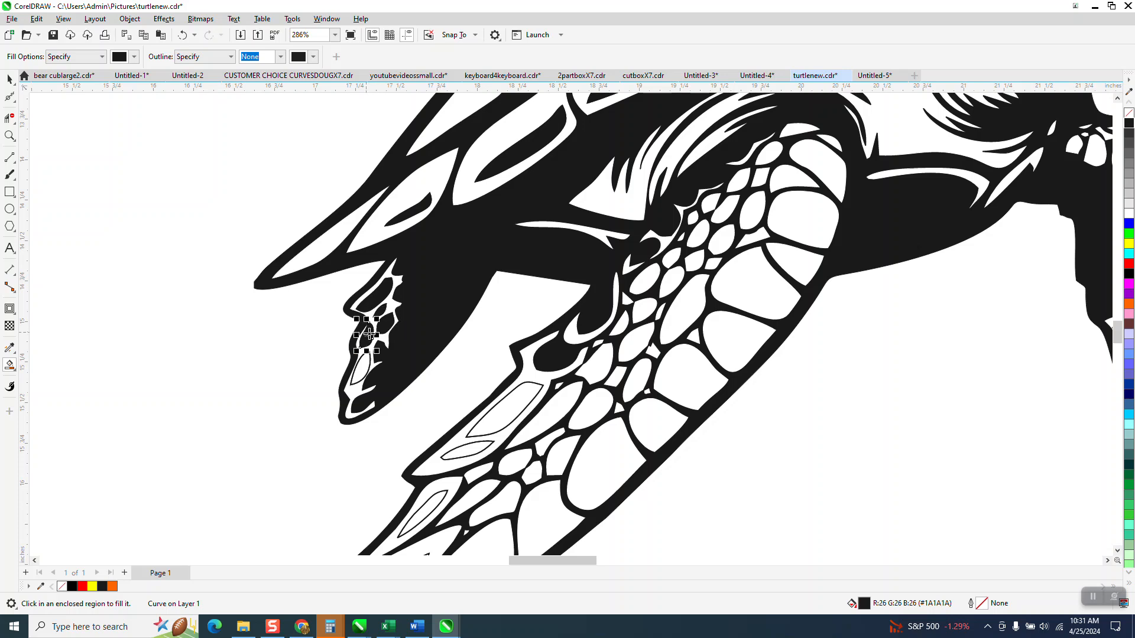
pyautogui.click(361, 360)
# - Fill the three empty shapes along the jagged edge of the near front flipper black with Smart Fill
pyautogui.click(472, 448)
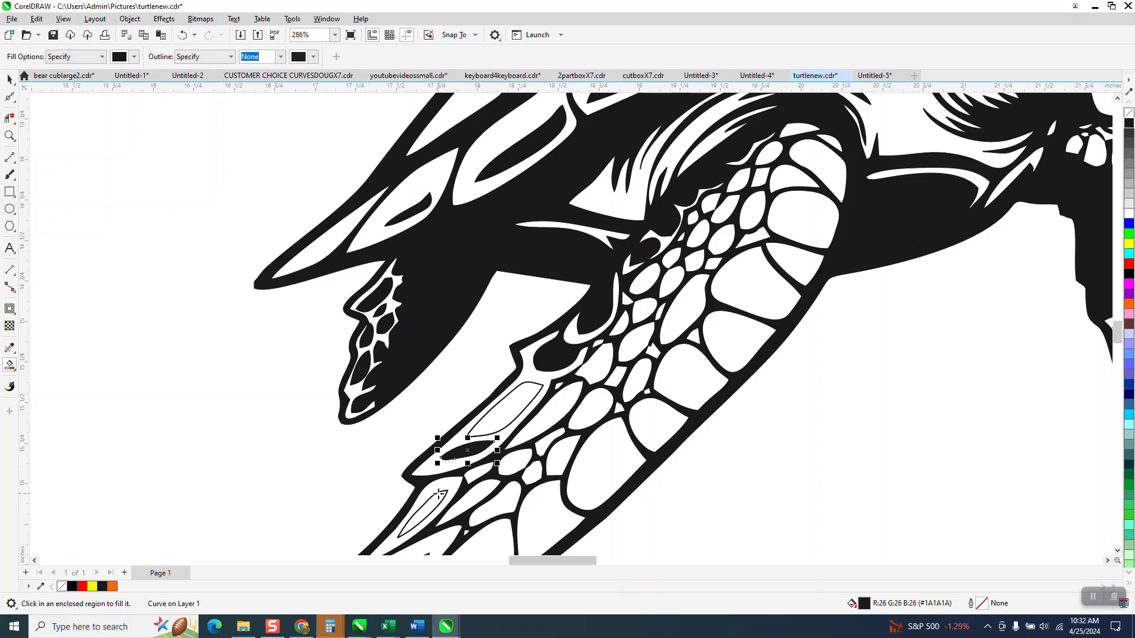
pyautogui.click(436, 498)
pyautogui.click(495, 418)
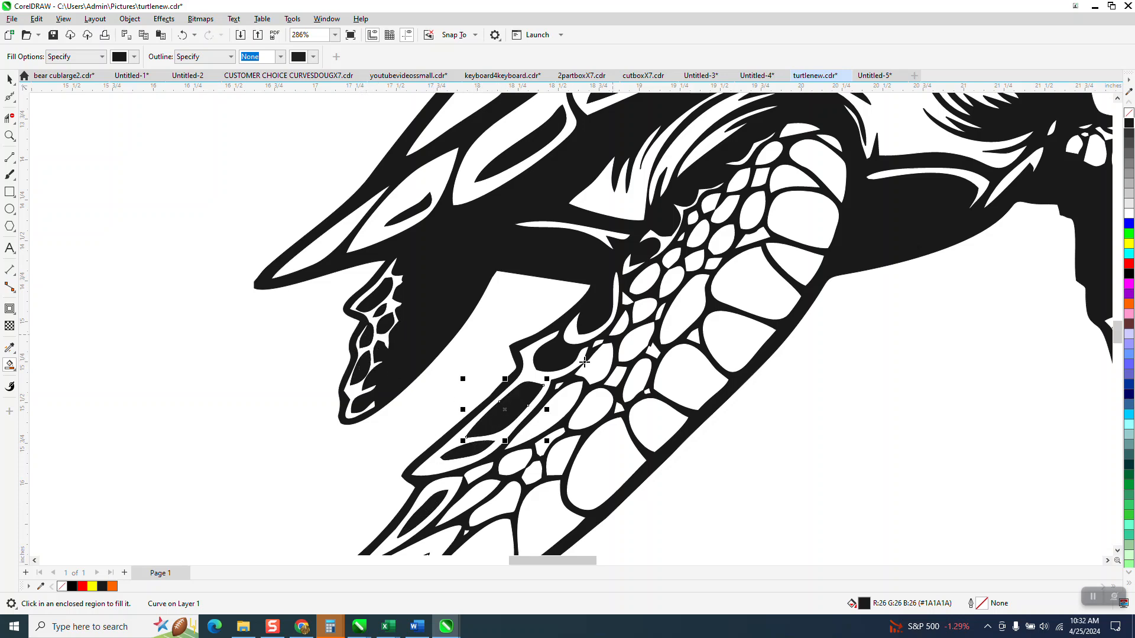
# - Fill the empty crescent near the top of the far front flipper black with Smart Fill
pyautogui.scroll(-2, 643, 351)
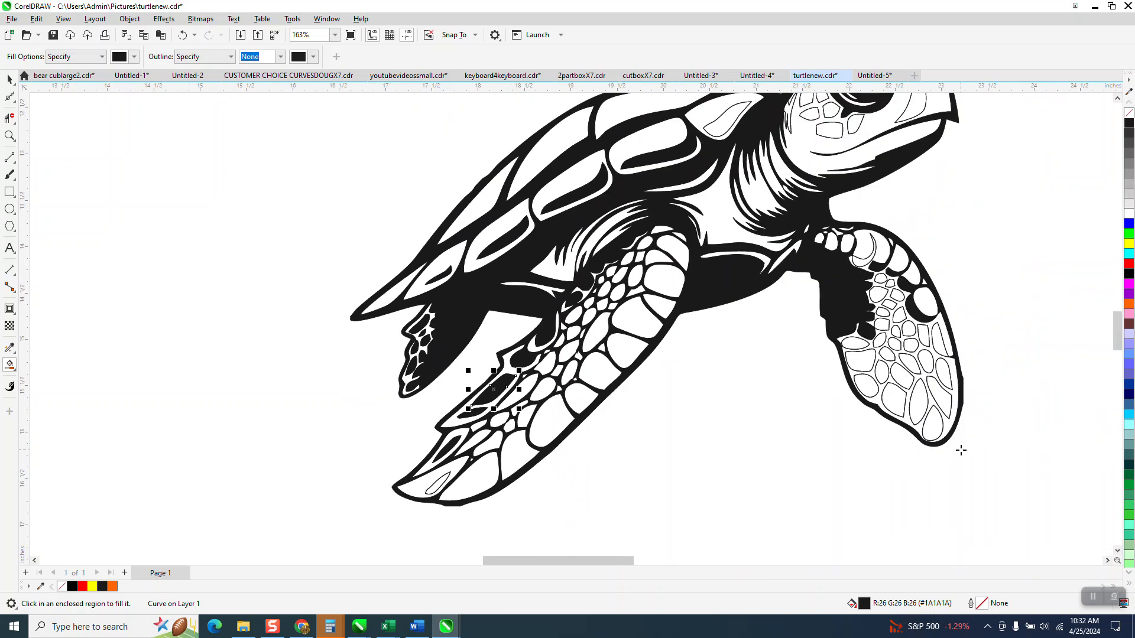
pyautogui.click(9, 135)
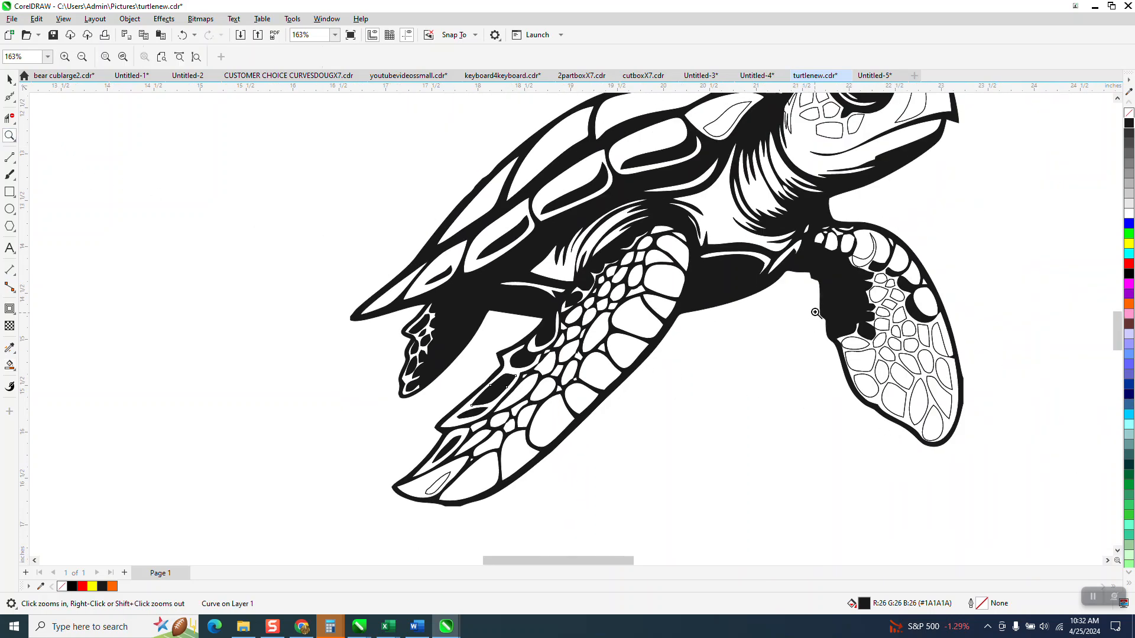
pyautogui.moveTo(802, 247); pyautogui.dragTo(1018, 488)
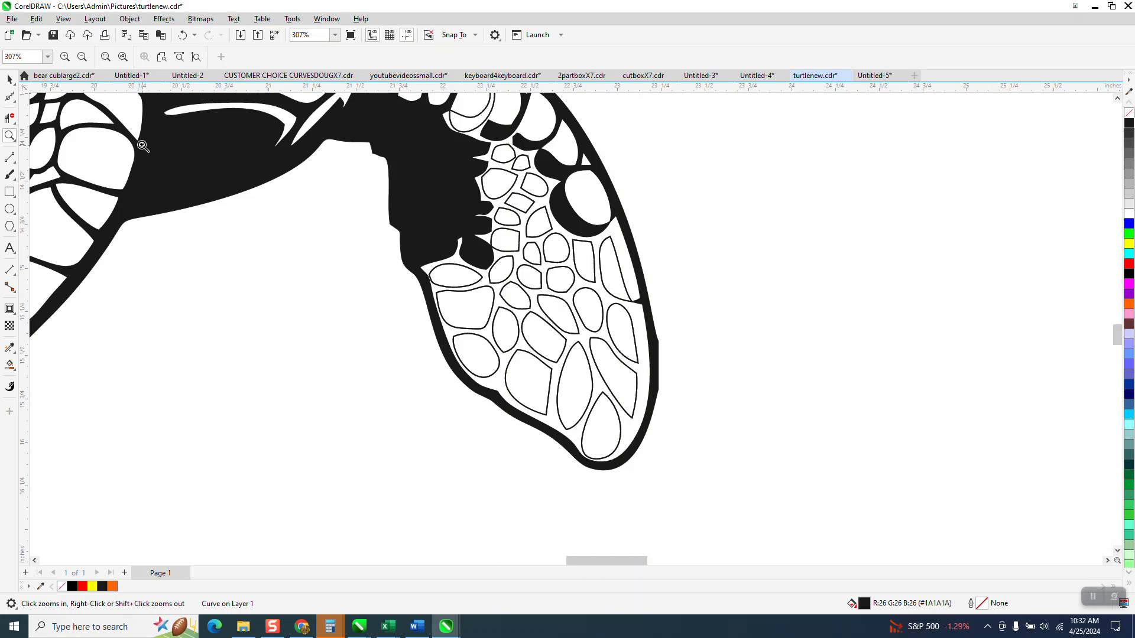
pyautogui.click(10, 79)
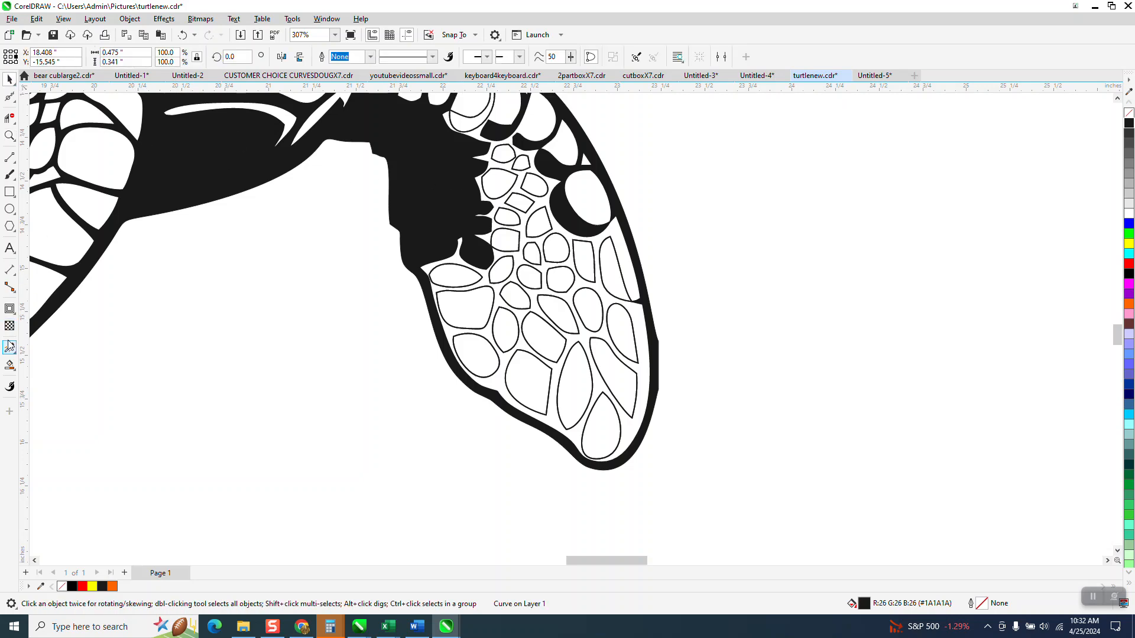
pyautogui.click(9, 364)
pyautogui.click(465, 123)
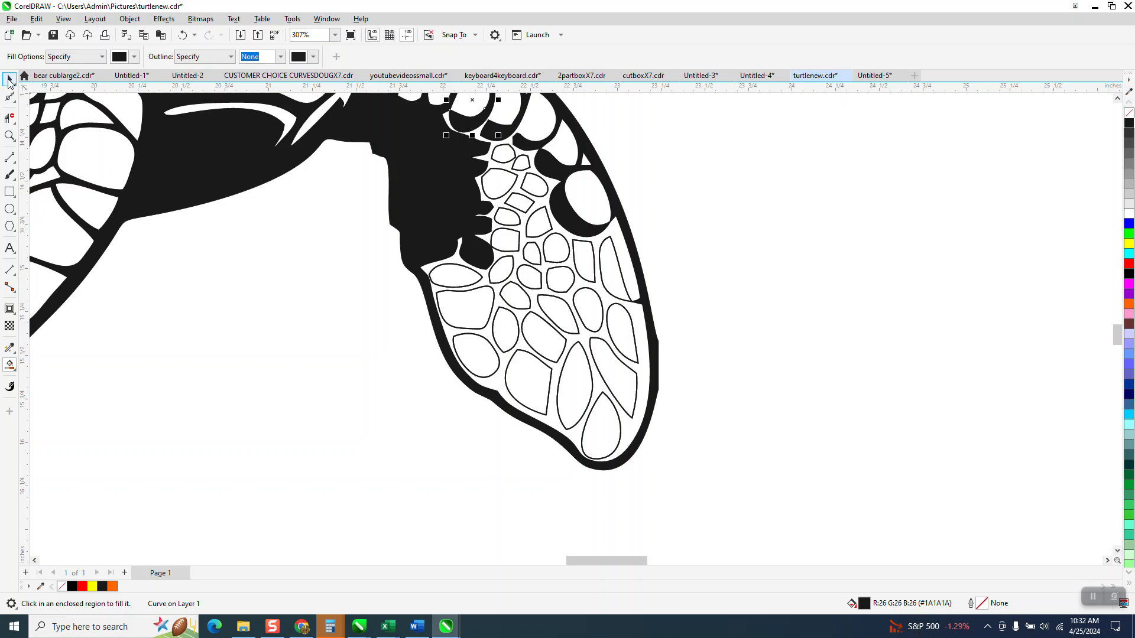
# - Select the empty scale outlines on the far front flipper in two groups and fill them with 90% black
pyautogui.click(9, 79)
pyautogui.moveTo(333, 193); pyautogui.dragTo(723, 492)
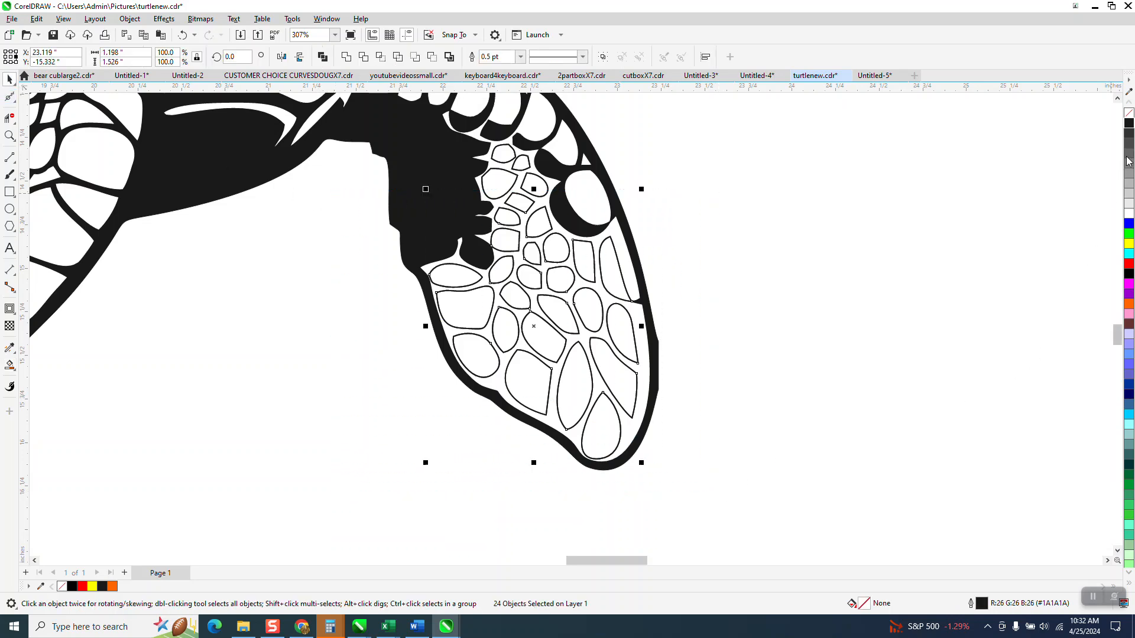
pyautogui.click(1129, 125)
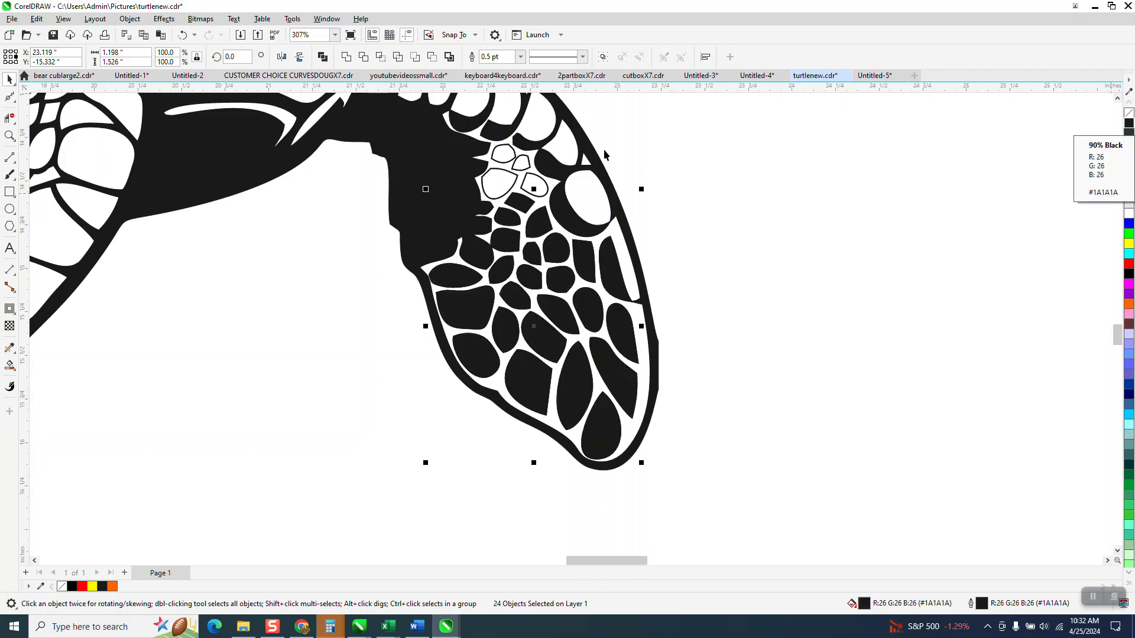
pyautogui.moveTo(638, 125); pyautogui.dragTo(469, 221)
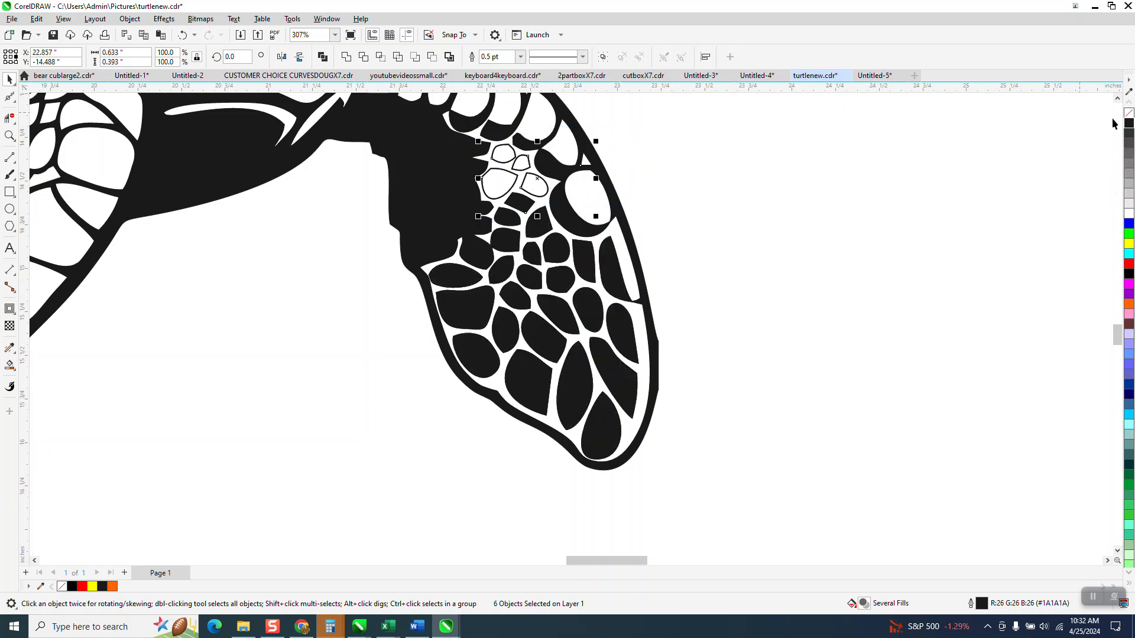
pyautogui.click(1129, 126)
pyautogui.scroll(-1, 714, 384)
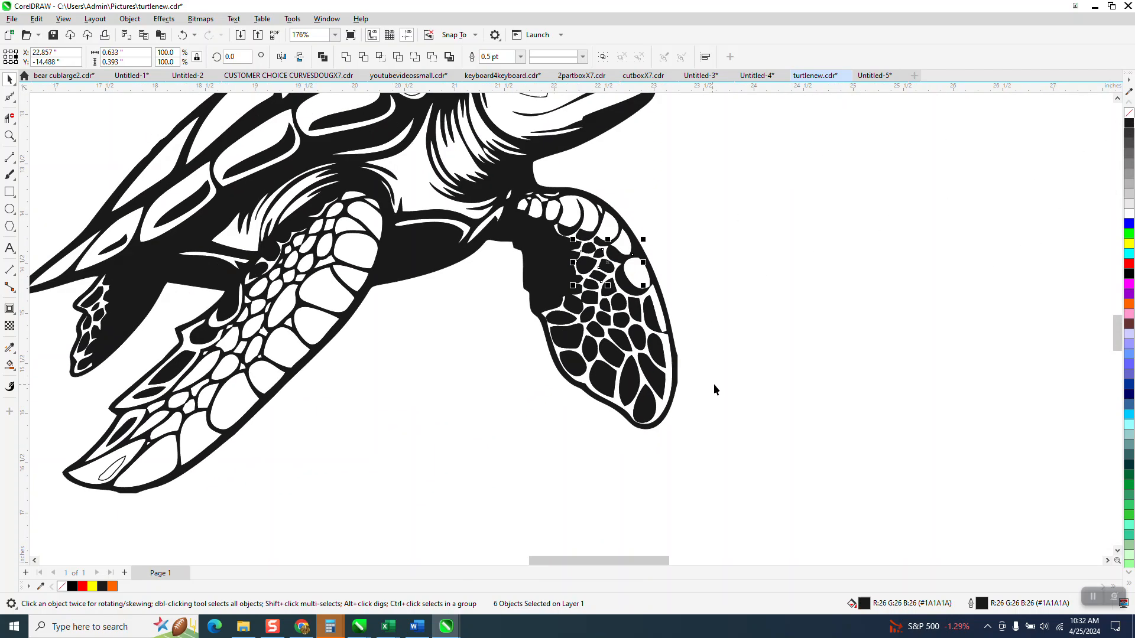
pyautogui.scroll(-2, 715, 382)
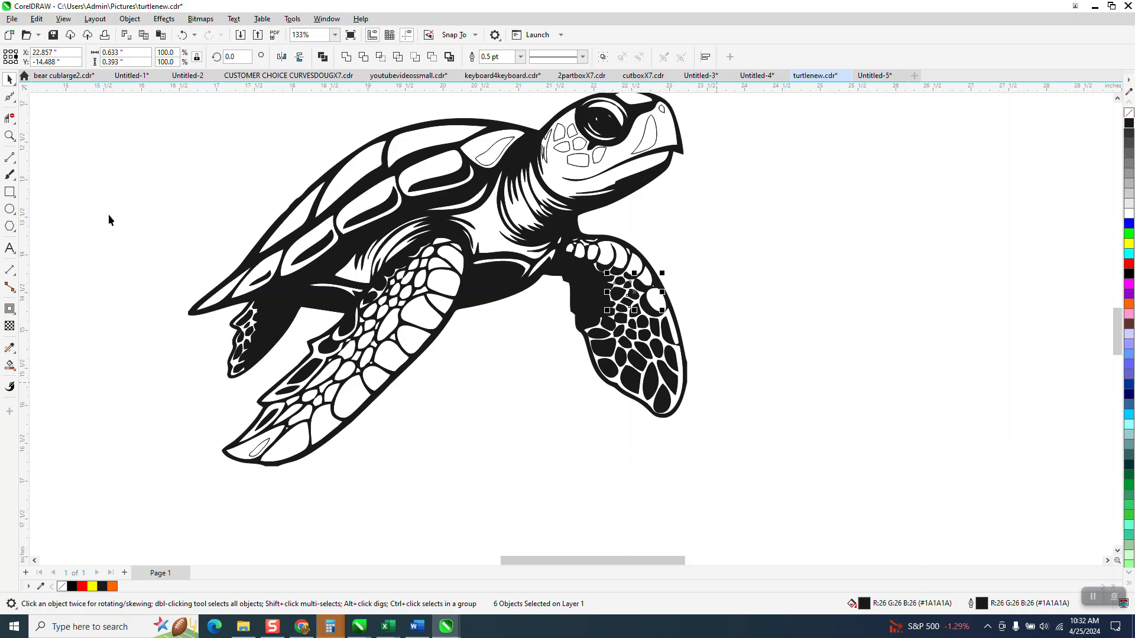
# - Fill the empty shell scale beside the neck and the empty slivers behind the cheek scales black with Smart Fill
pyautogui.click(12, 136)
pyautogui.moveTo(471, 112); pyautogui.dragTo(819, 249)
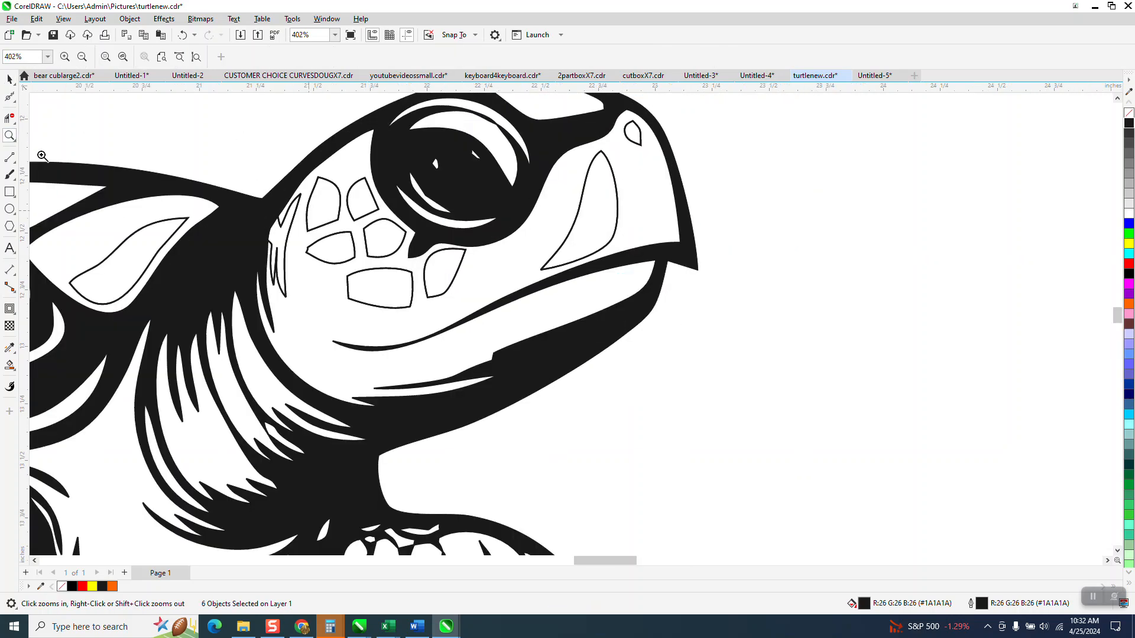
pyautogui.click(10, 365)
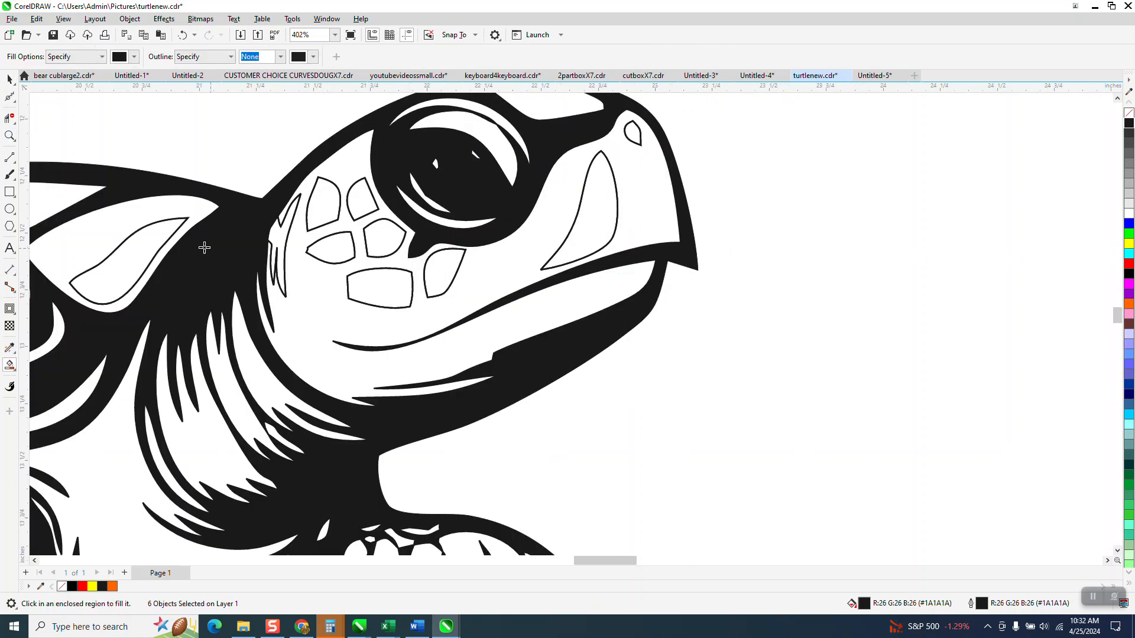
pyautogui.click(148, 242)
pyautogui.click(283, 231)
# - Fill the six cheek scales, the large beak shape and the nostril of the lower turtle black with Smart Fill
pyautogui.click(329, 212)
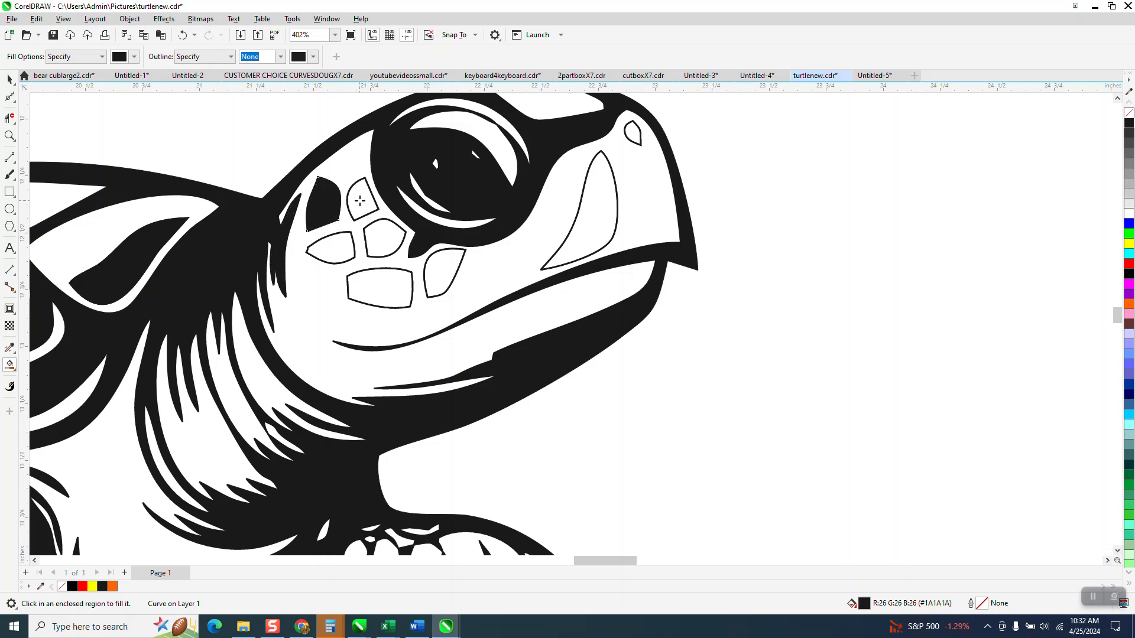
pyautogui.click(361, 201)
pyautogui.click(389, 236)
pyautogui.click(337, 254)
pyautogui.click(372, 290)
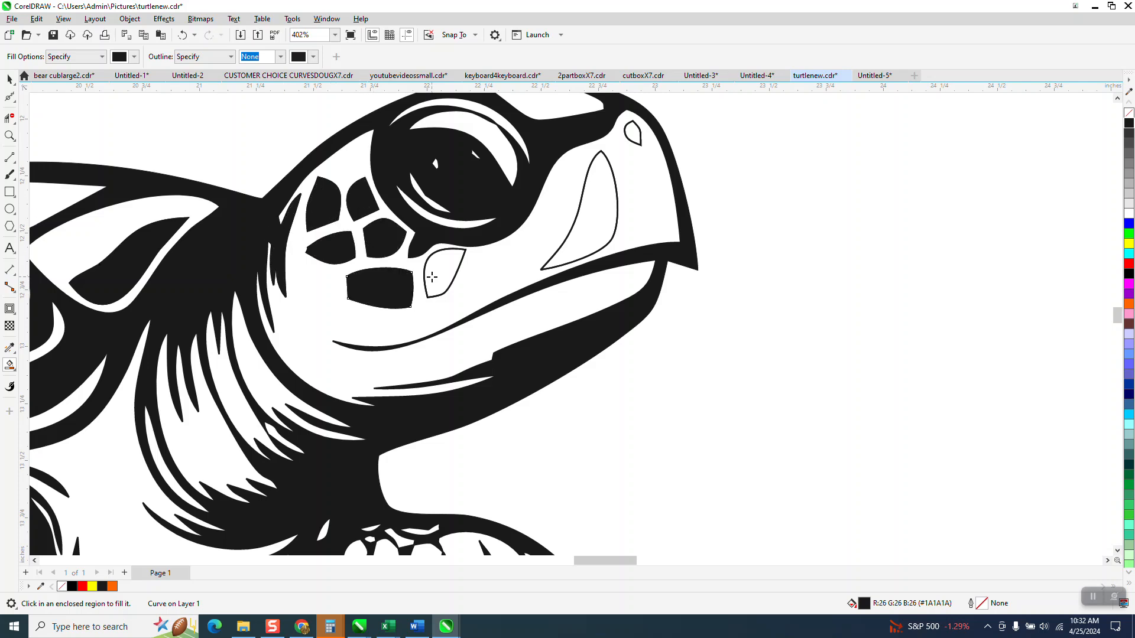
pyautogui.click(436, 275)
pyautogui.click(591, 239)
pyautogui.click(633, 133)
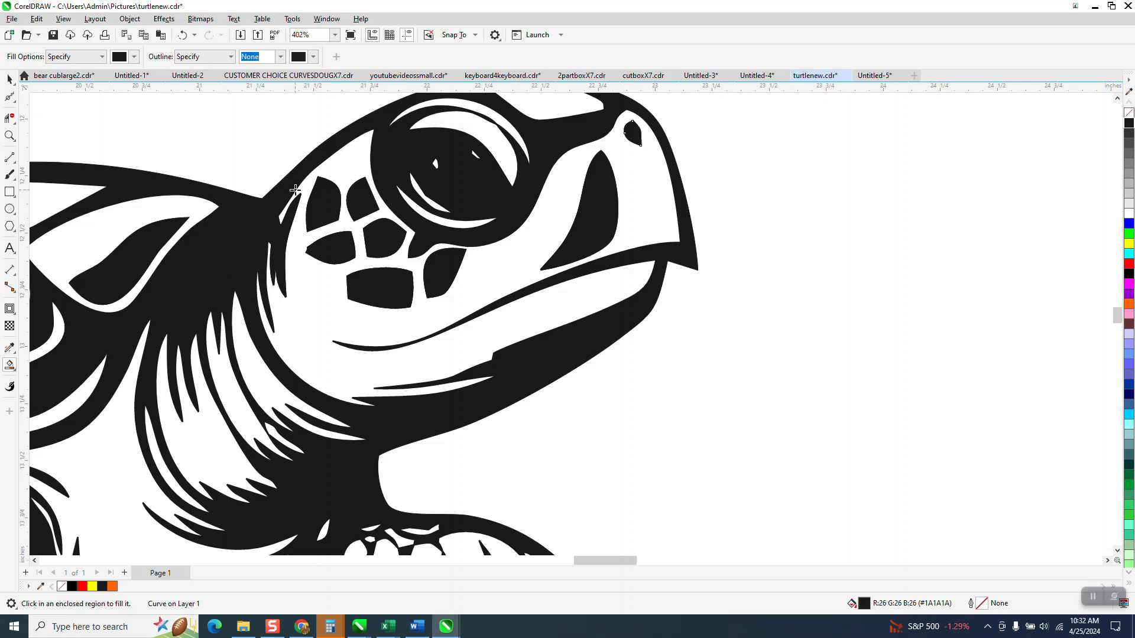
# - Remove the fill from the lower turtle's large black body shape
pyautogui.click(9, 79)
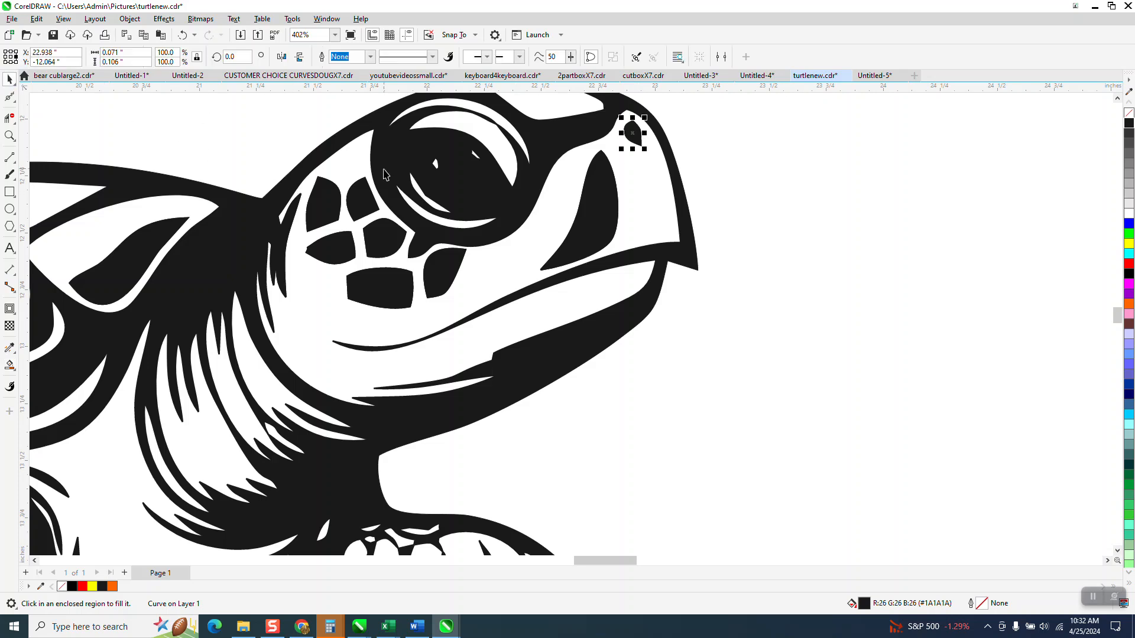
pyautogui.click(460, 200)
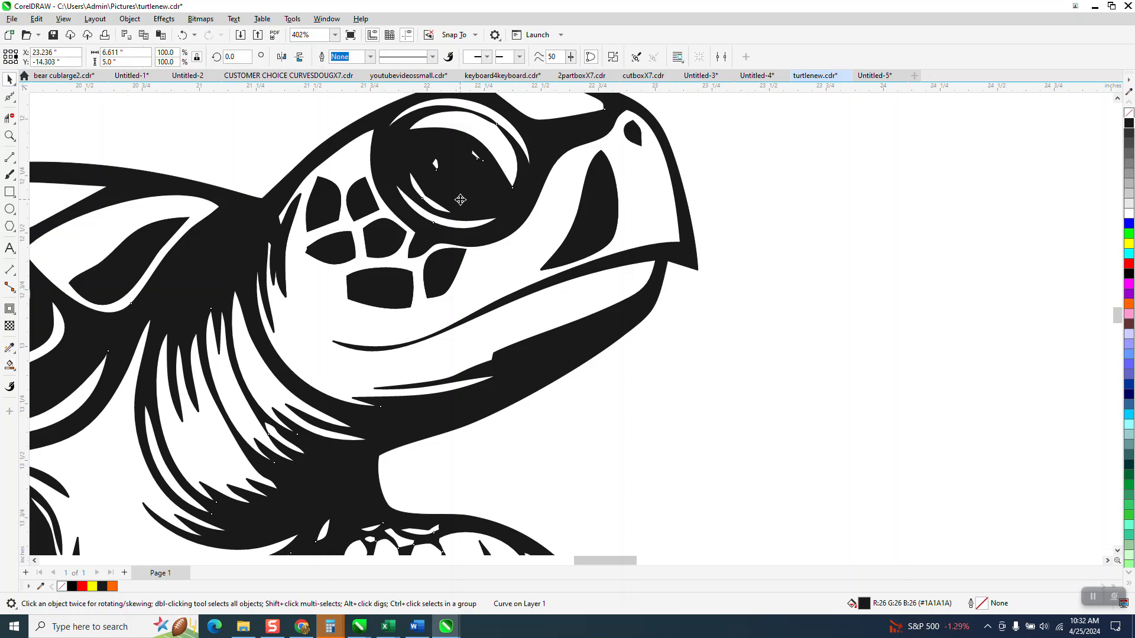
pyautogui.click(1129, 114)
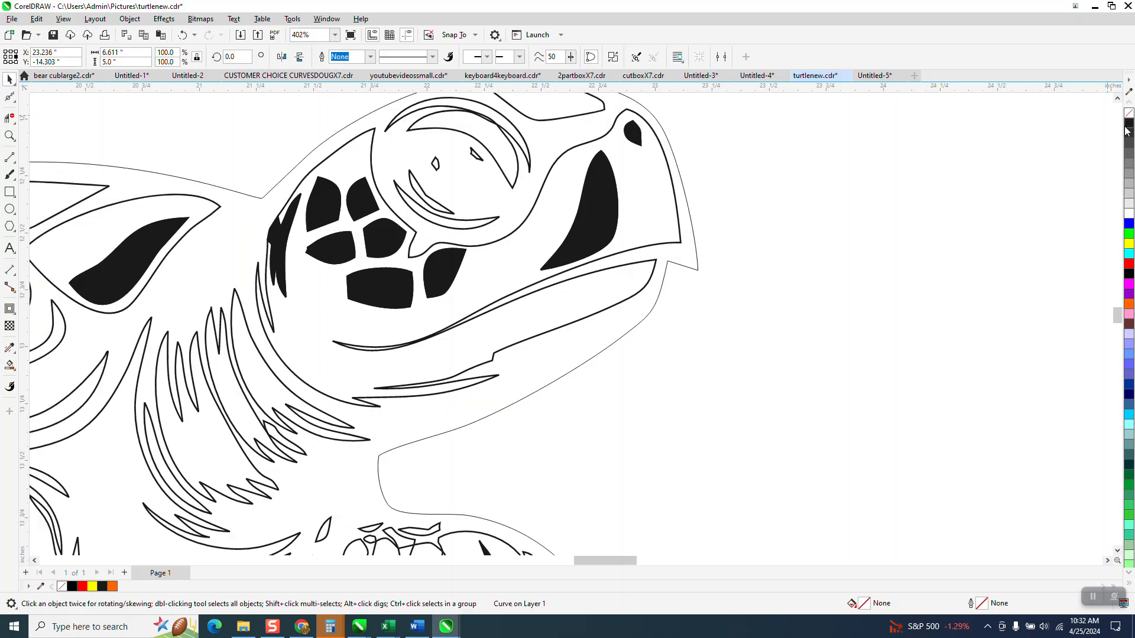
# - Try to enlarge the eye's left highlight by moving its nodes on the unfilled body shape
pyautogui.click(10, 135)
pyautogui.moveTo(393, 129); pyautogui.dragTo(554, 267)
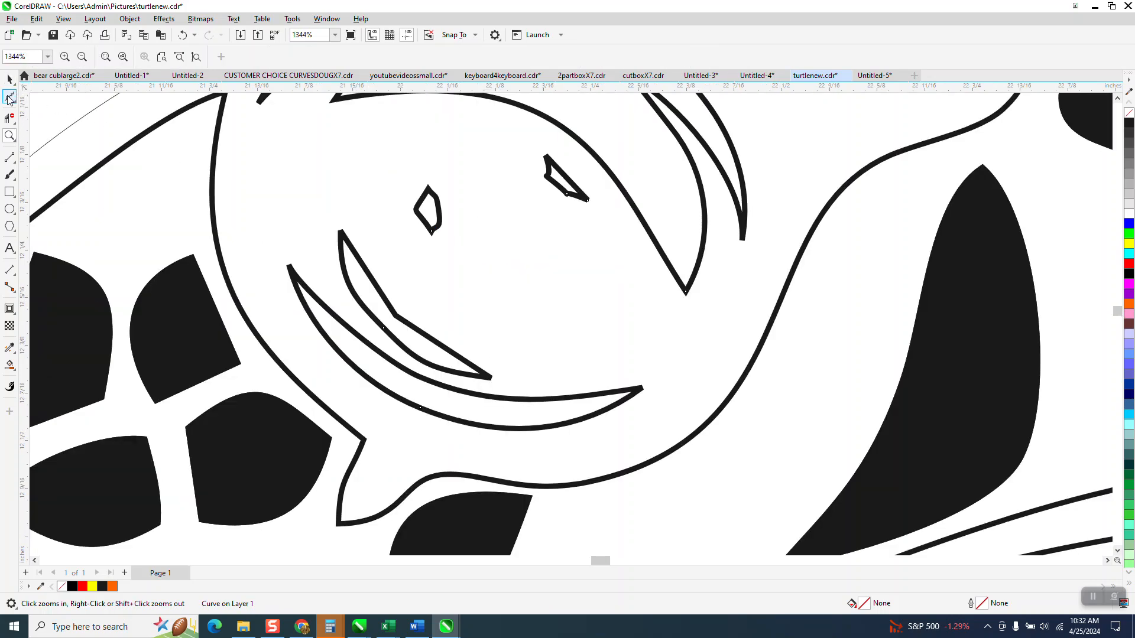
pyautogui.click(13, 104)
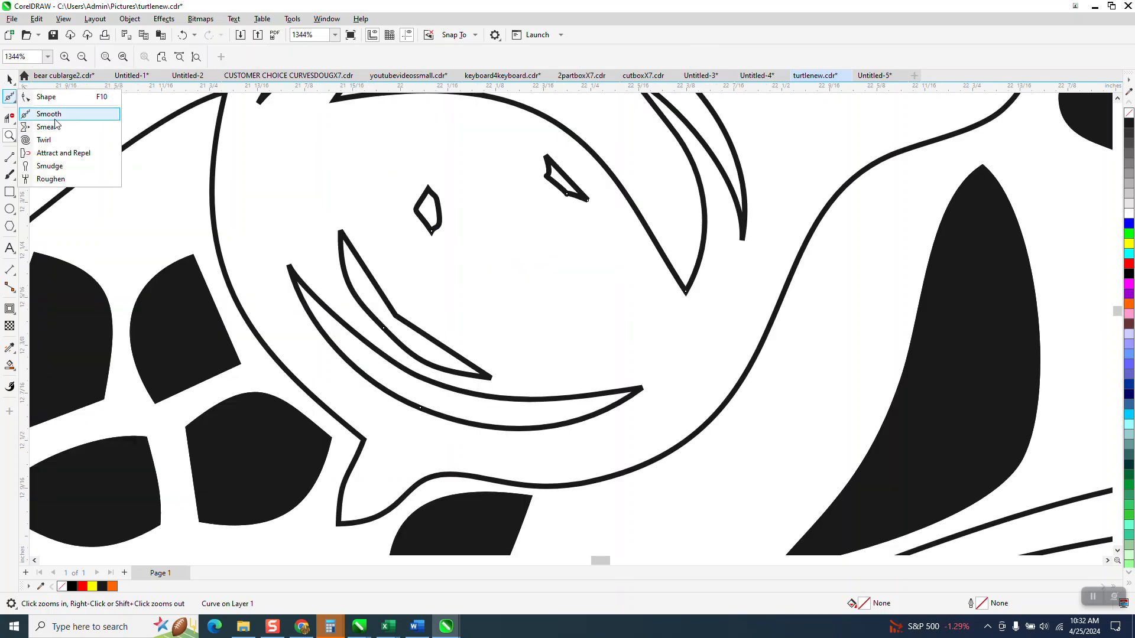
pyautogui.click(46, 97)
pyautogui.moveTo(432, 232); pyautogui.dragTo(435, 264)
pyautogui.moveTo(450, 218); pyautogui.dragTo(449, 214)
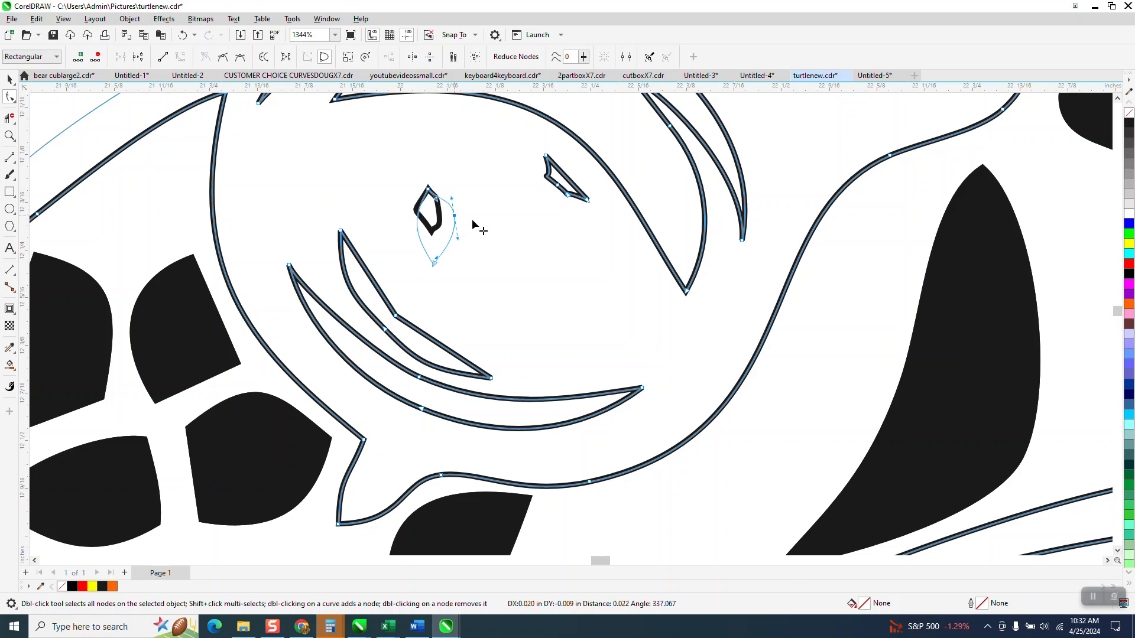
pyautogui.click(10, 79)
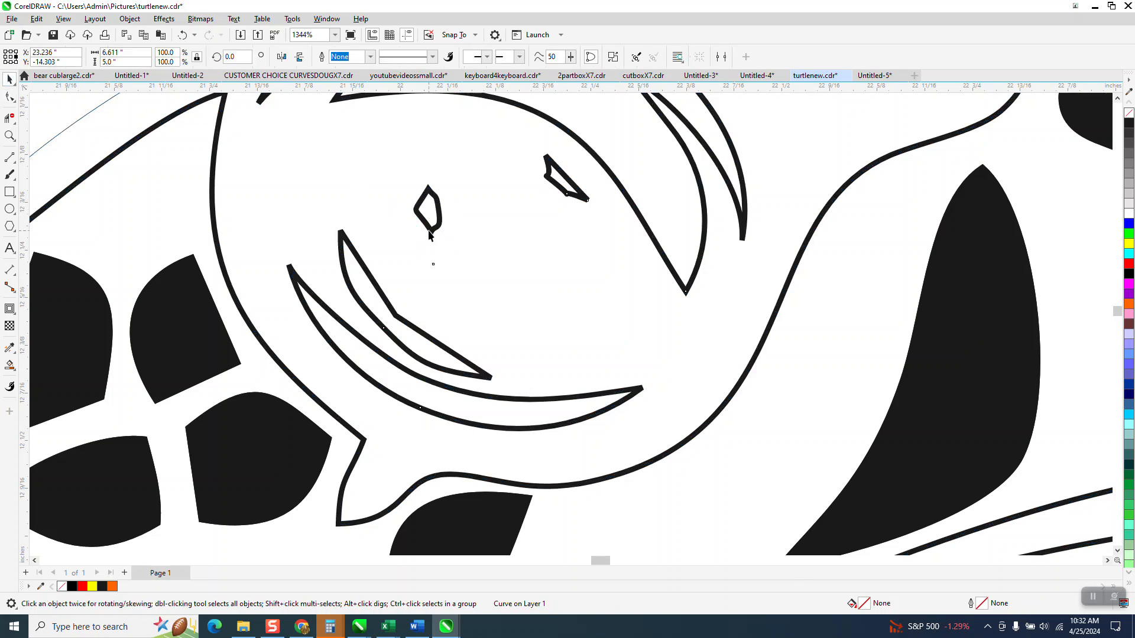
# - Delete the unfilled body shape lying over the eye outlines and shift the eye's left highlight slightly to the left
pyautogui.click(430, 235)
pyautogui.moveTo(430, 235); pyautogui.dragTo(429, 191)
pyautogui.click(438, 211)
pyautogui.press('Delete')
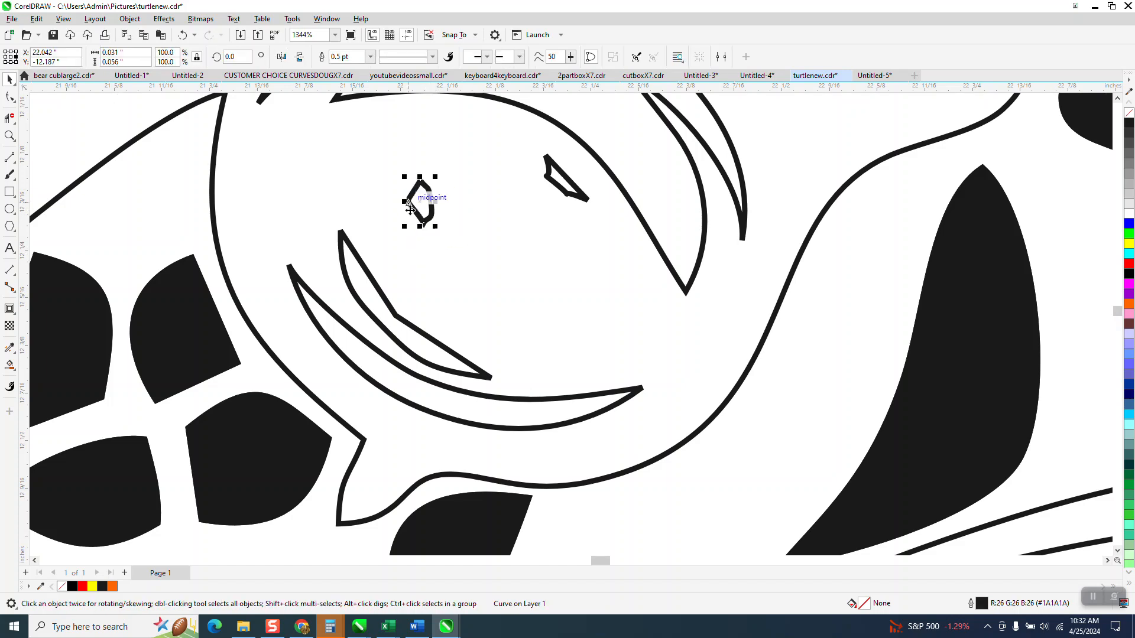
# - Reshape the eye's two highlights by editing their nodes: the left one into a taller pointed almond, the right one into a small teardrop
pyautogui.click(9, 97)
pyautogui.moveTo(418, 226); pyautogui.dragTo(443, 215)
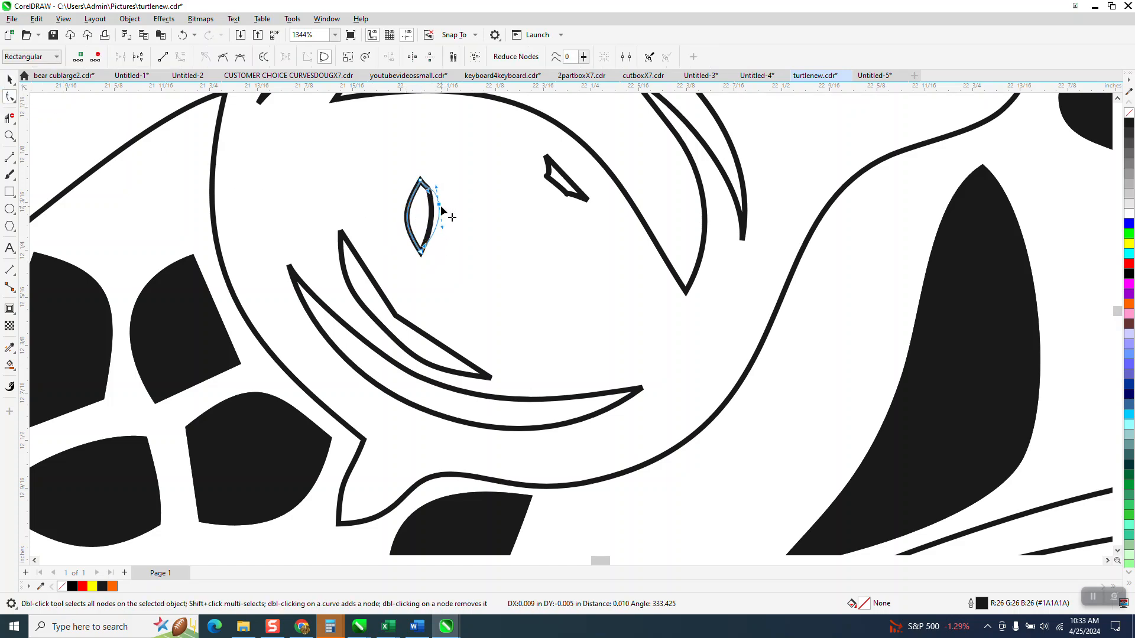
pyautogui.click(566, 200)
pyautogui.moveTo(567, 197); pyautogui.dragTo(541, 225)
pyautogui.press('Delete')
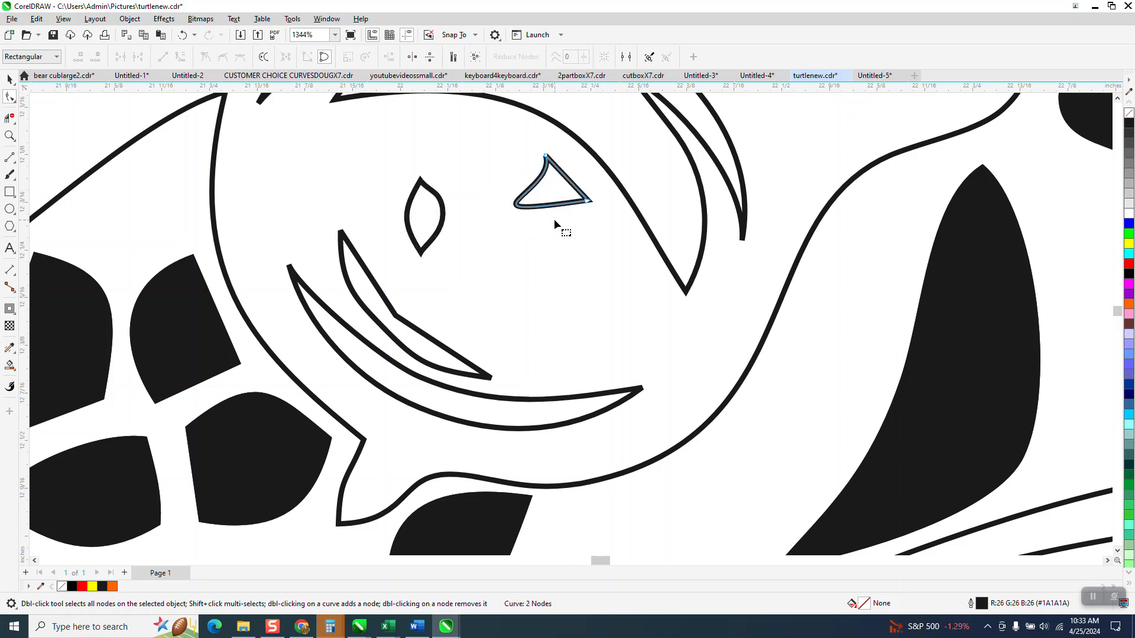
pyautogui.moveTo(595, 197); pyautogui.dragTo(584, 217)
pyautogui.press('Delete')
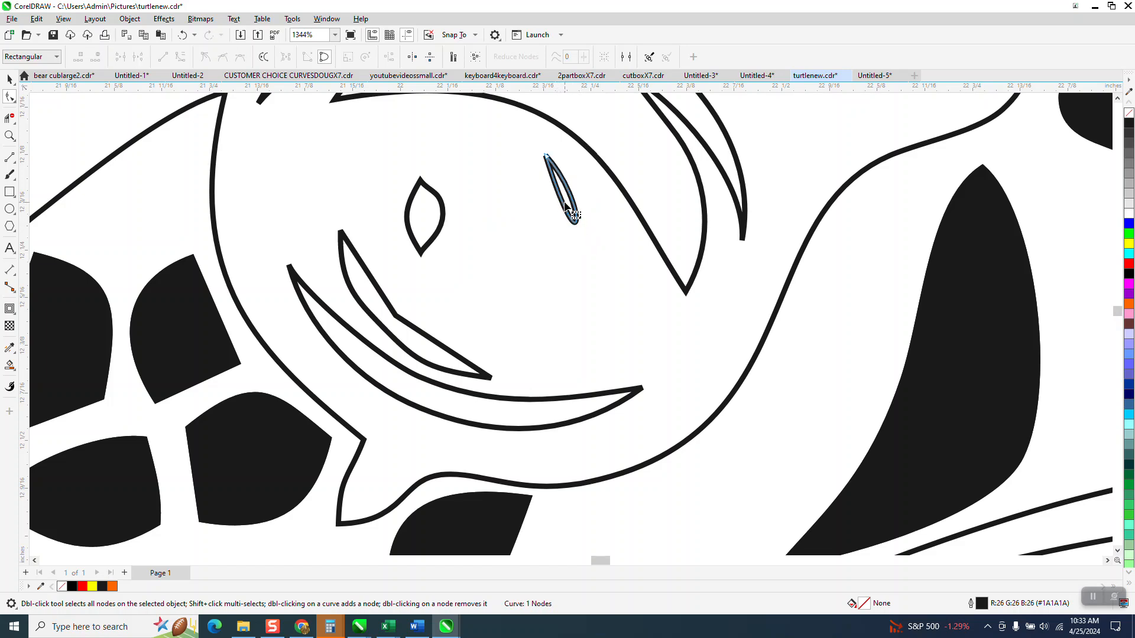
pyautogui.click(564, 205)
pyautogui.doubleClick(564, 206)
pyautogui.moveTo(563, 207); pyautogui.dragTo(523, 217)
pyautogui.scroll(-1, 550, 253)
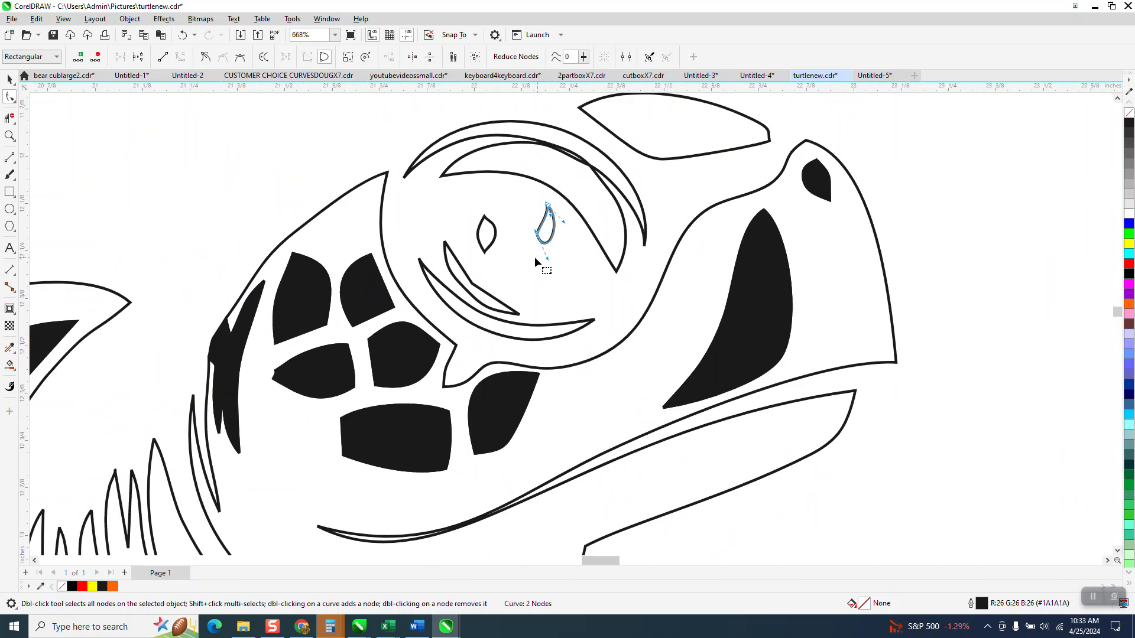
# - Nudge the upper outline turtle 7 inches left and delete the original turtle bitmap beside it
pyautogui.scroll(-1, 536, 261)
pyautogui.click(9, 366)
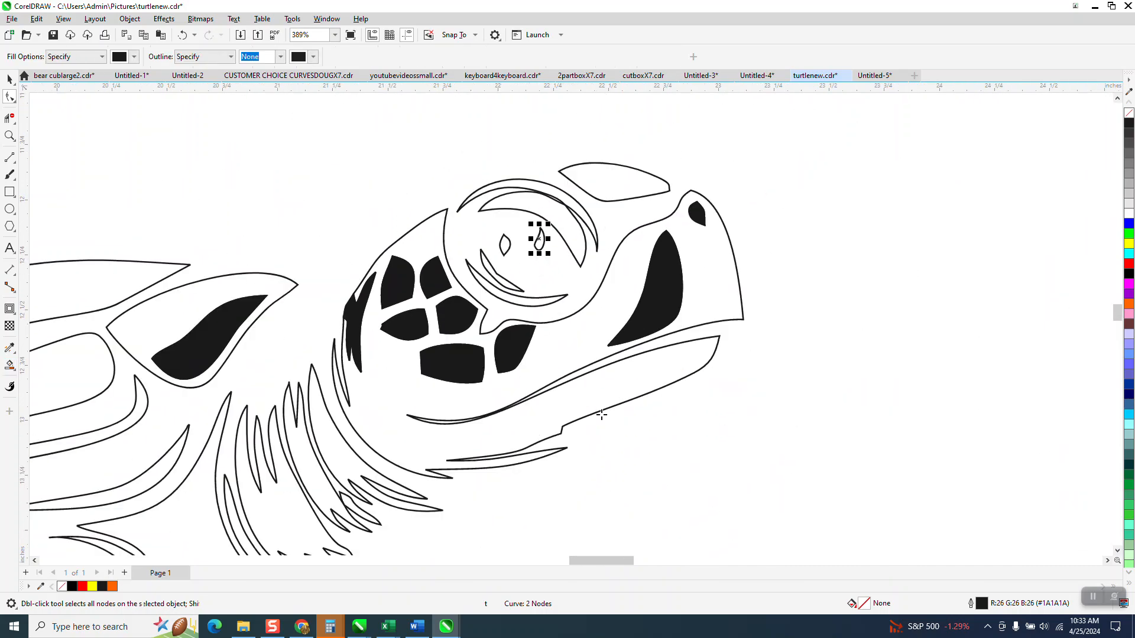
pyautogui.scroll(-3, 653, 322)
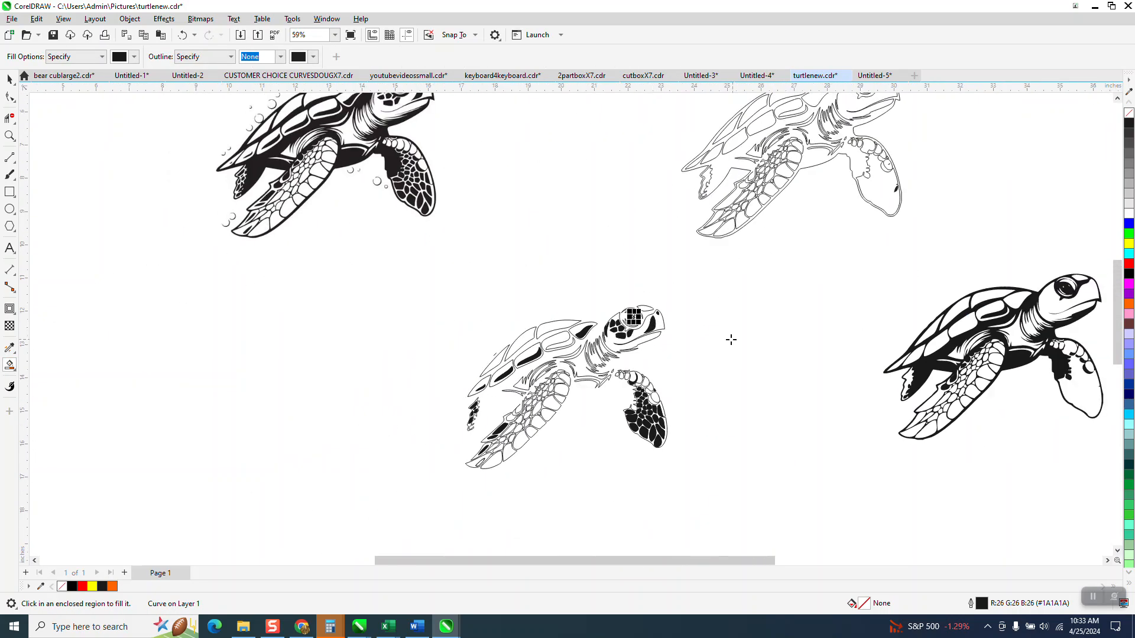
pyautogui.scroll(-1, 627, 355)
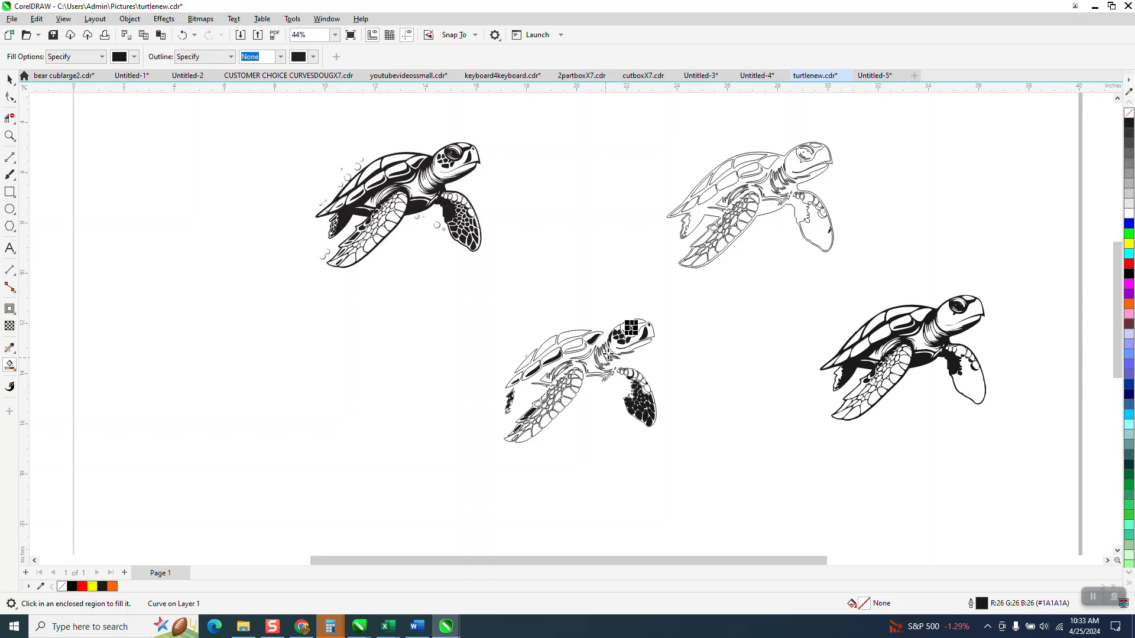
pyautogui.click(10, 79)
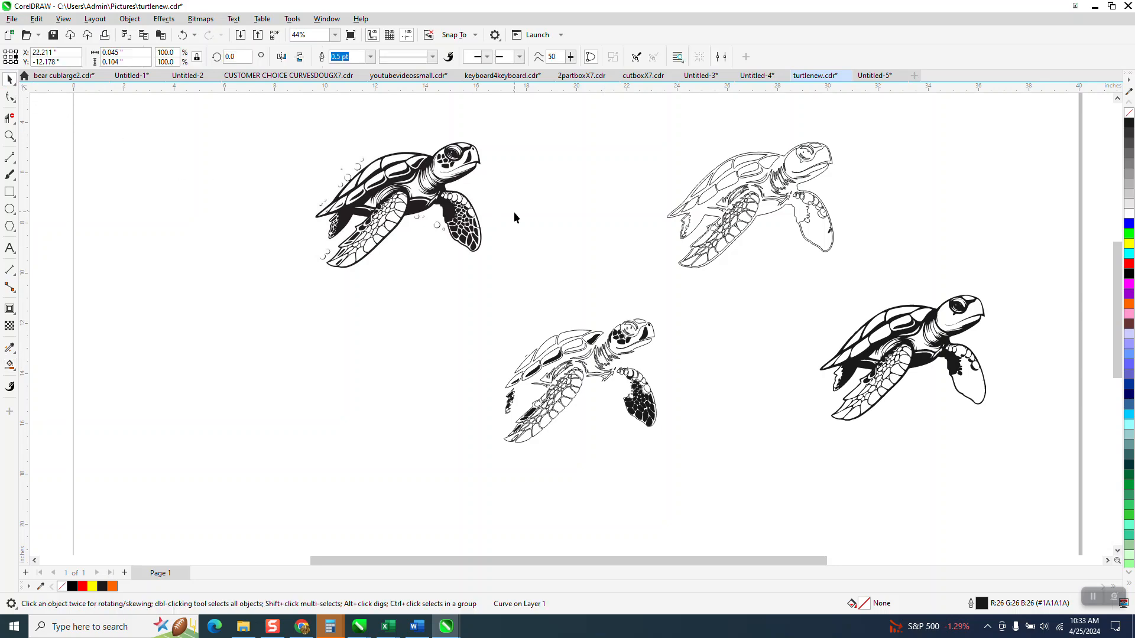
pyautogui.click(667, 217)
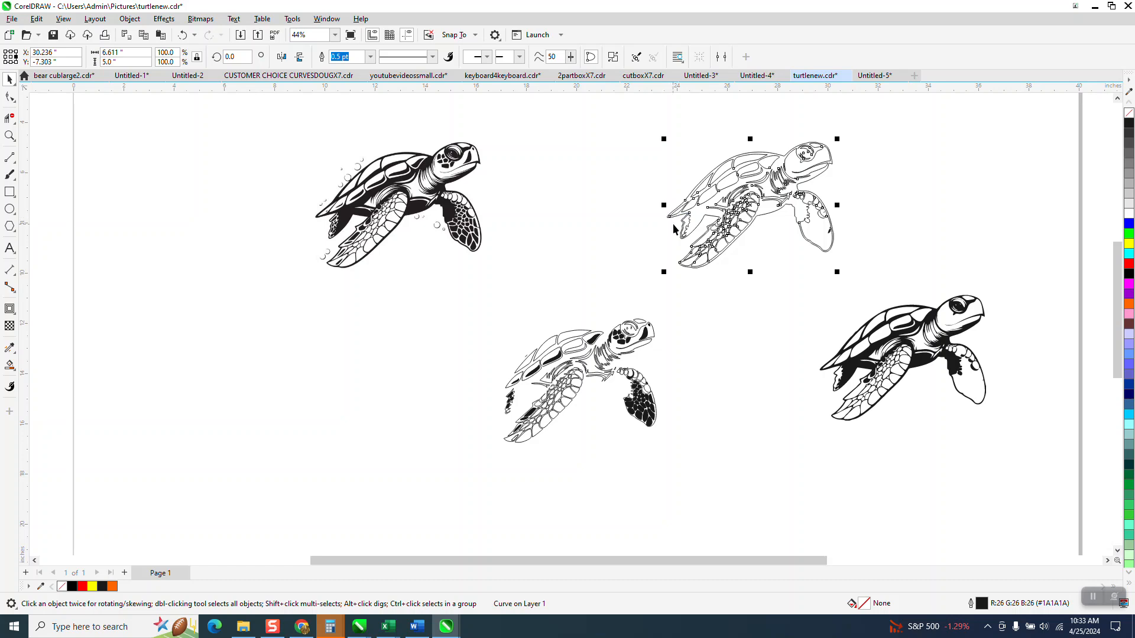
pyautogui.press('Left')
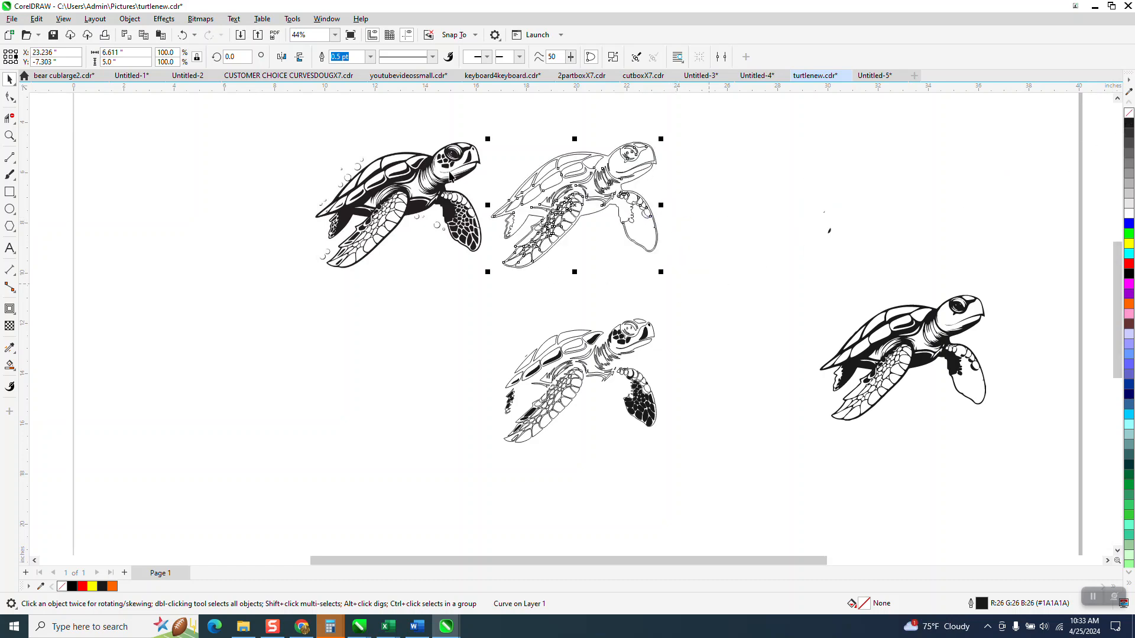
pyautogui.moveTo(496, 124)
pyautogui.mouseDown()
pyautogui.moveTo(329, 306)
pyautogui.moveTo(305, 318)
pyautogui.mouseUp()
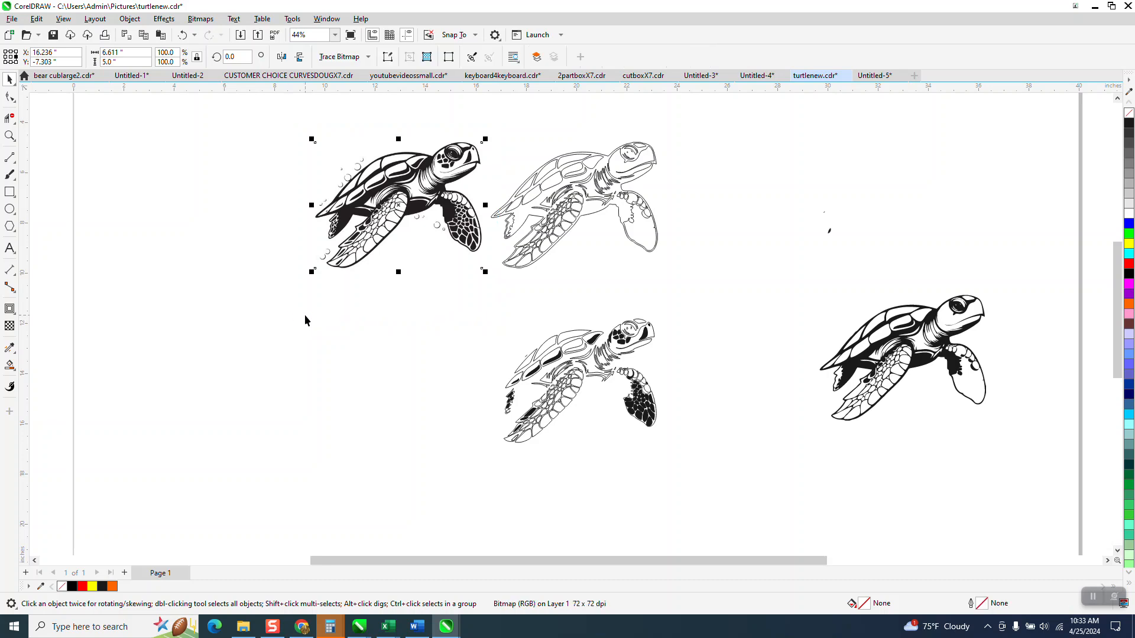
pyautogui.press('Delete')
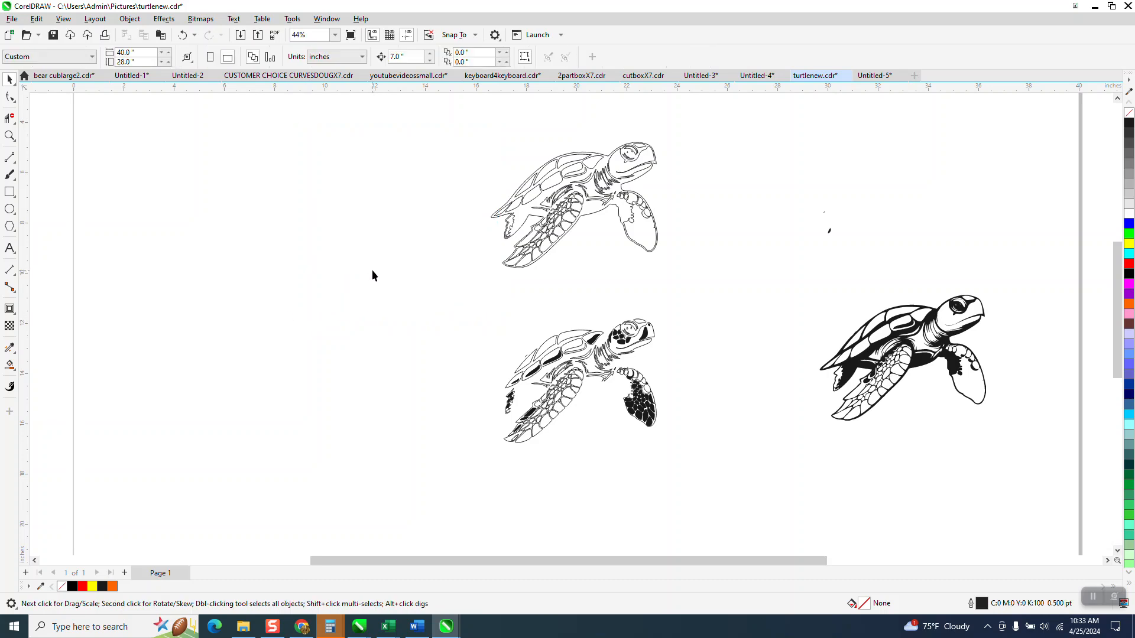
# - Draw a rectangle around the upper outline turtle, Smart Fill the surrounding background black and move that fill about 14 inches left
pyautogui.click(10, 192)
pyautogui.moveTo(439, 131); pyautogui.dragTo(718, 301)
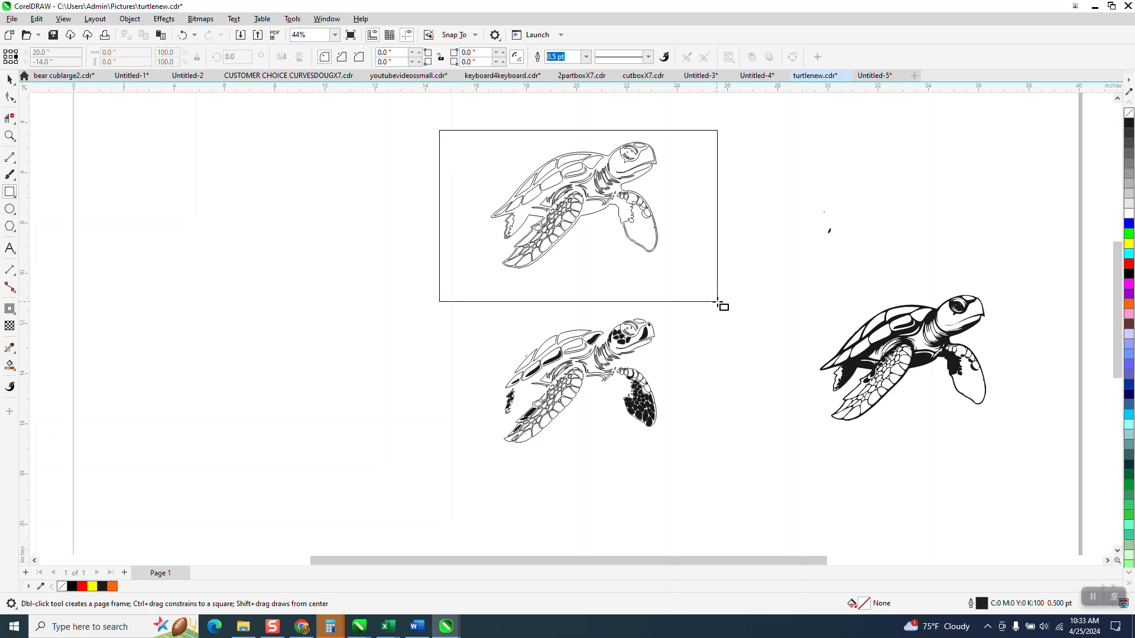
pyautogui.click(9, 365)
pyautogui.click(568, 273)
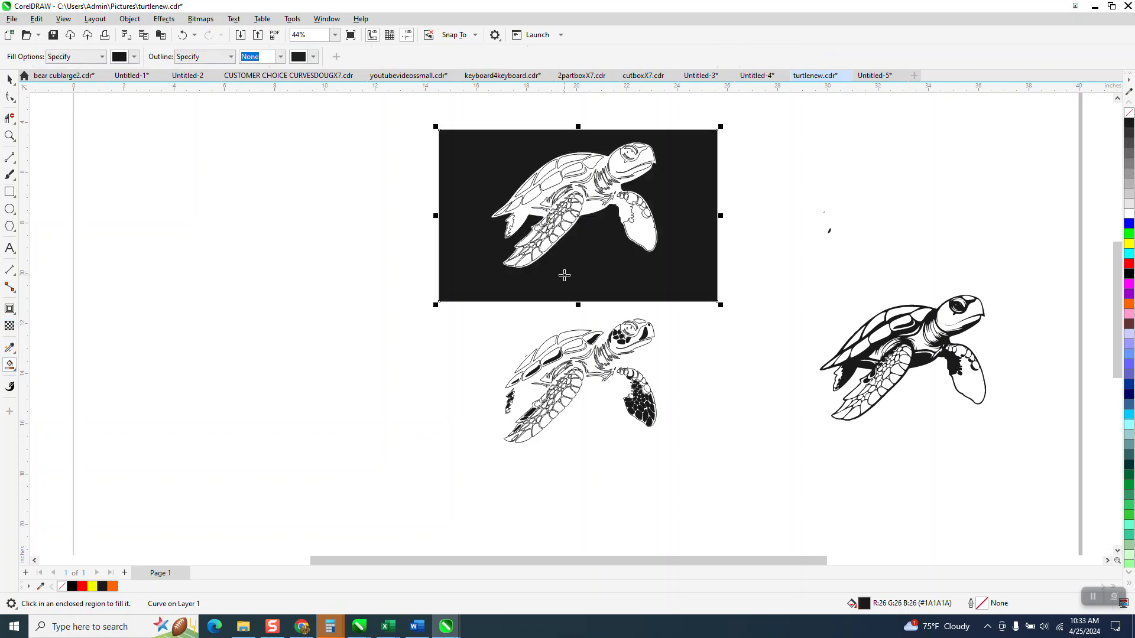
pyautogui.moveTo(563, 276); pyautogui.dragTo(329, 185)
# - Create a silhouette from the turtle-shaped opening with Smart Fill and place it over the lower turtle as an unfilled 90% black outline
pyautogui.click(249, 184)
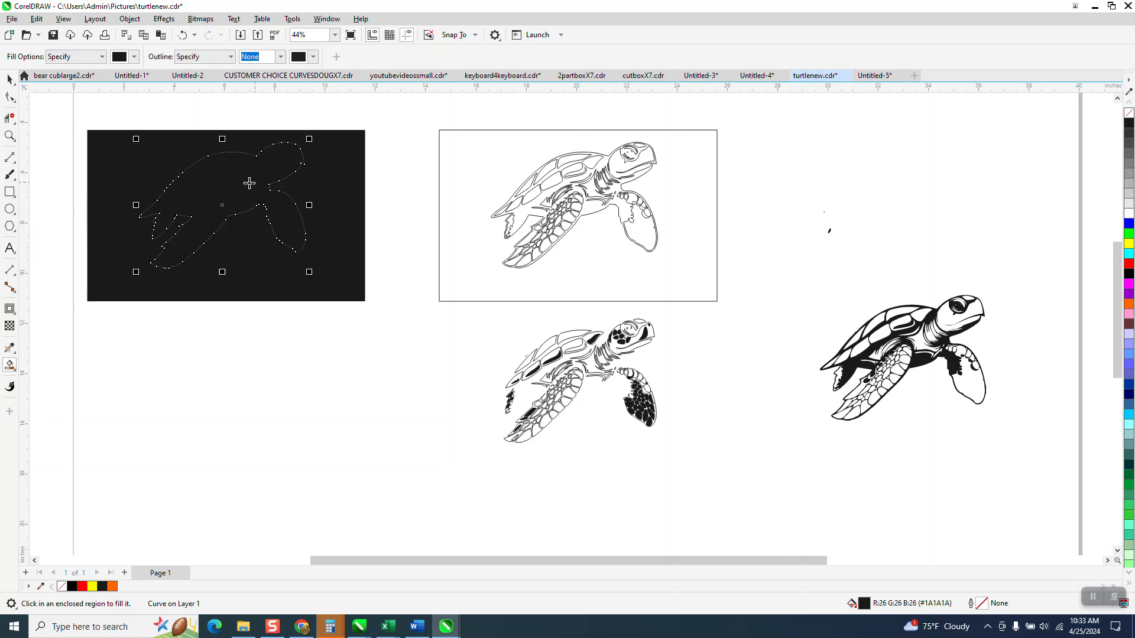
pyautogui.press('Down')
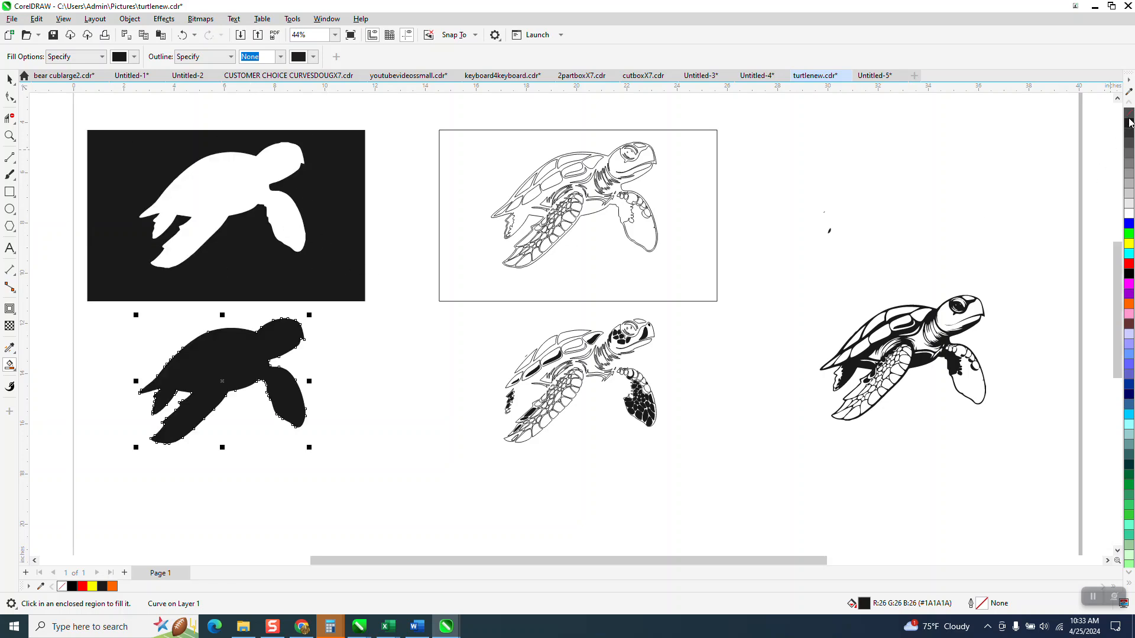
pyautogui.click(1130, 113)
pyautogui.rightClick(1131, 135)
pyautogui.press('Right')
pyautogui.press('Right')
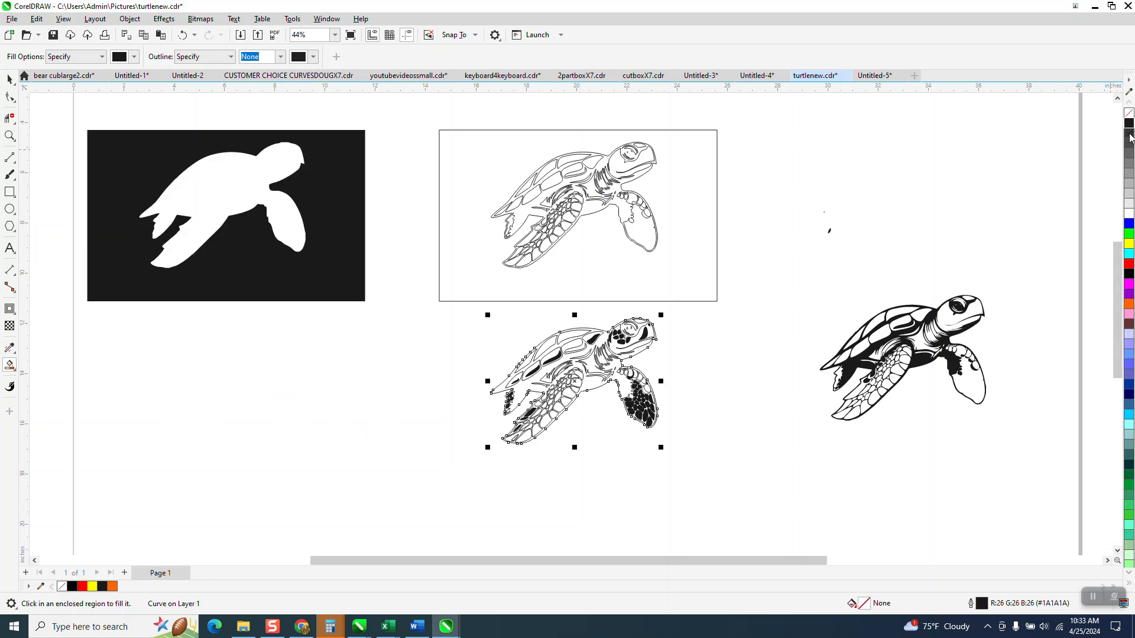
# - Fill the lower turtle's body area inside the new outer contour black with Smart Fill
pyautogui.click(11, 137)
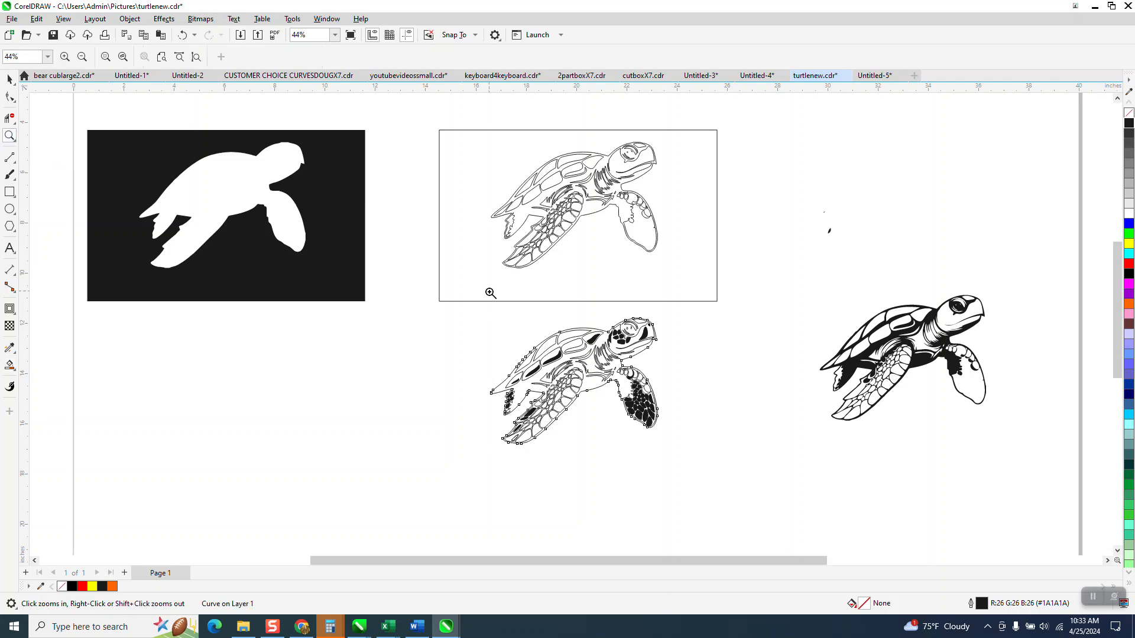
pyautogui.moveTo(490, 294); pyautogui.dragTo(733, 415)
pyautogui.click(10, 365)
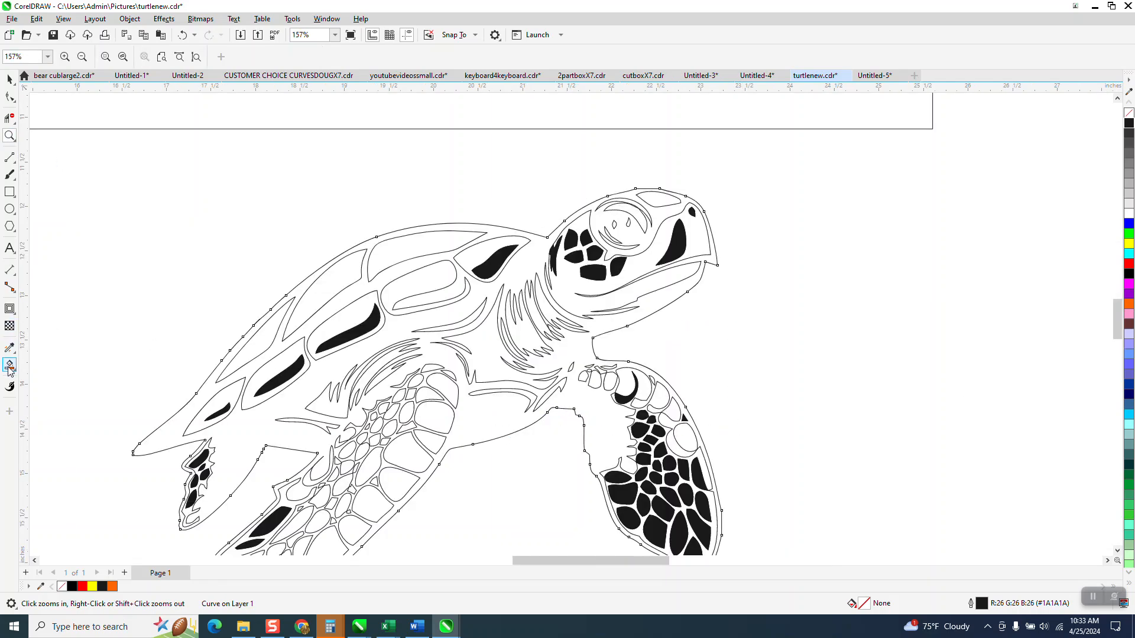
pyautogui.click(306, 284)
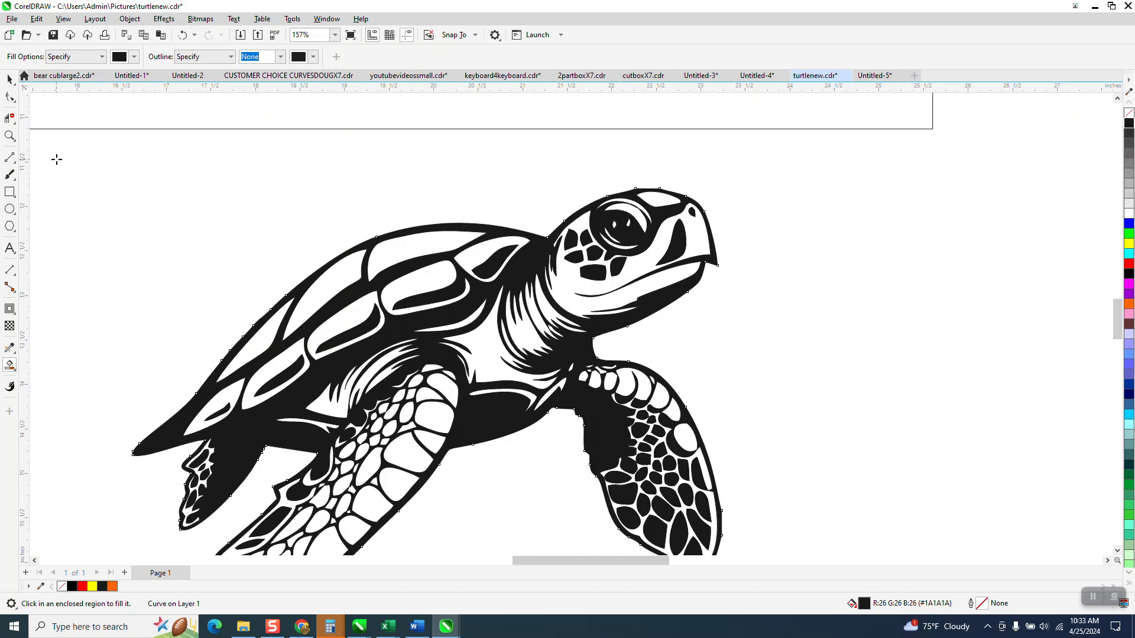
pyautogui.click(10, 136)
pyautogui.moveTo(589, 213); pyautogui.dragTo(712, 279)
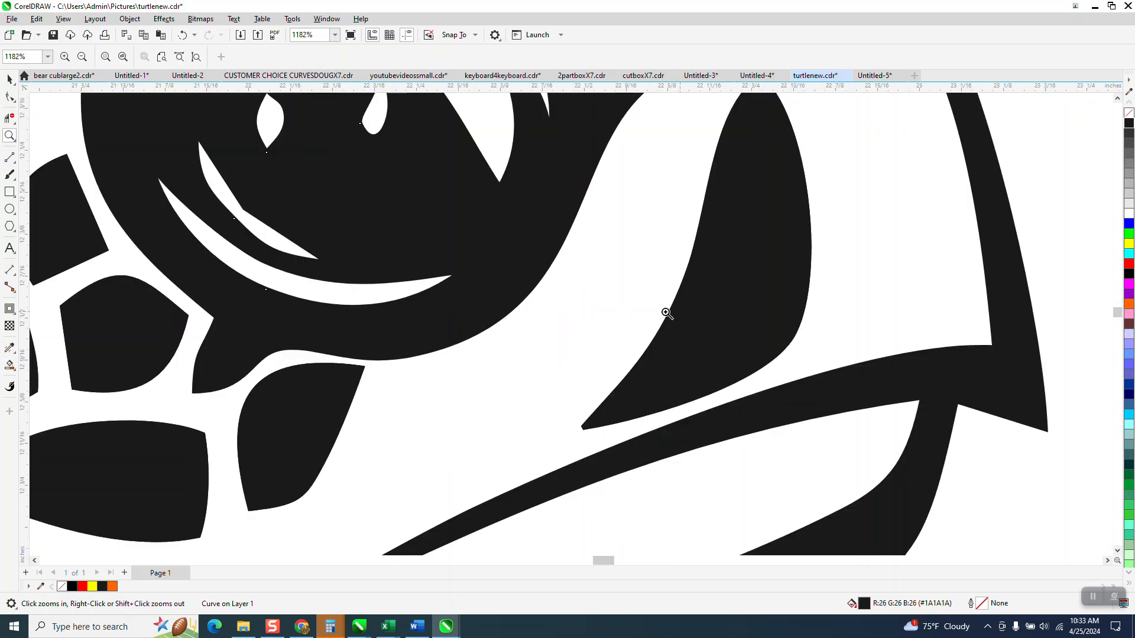
pyautogui.scroll(-5, 667, 312)
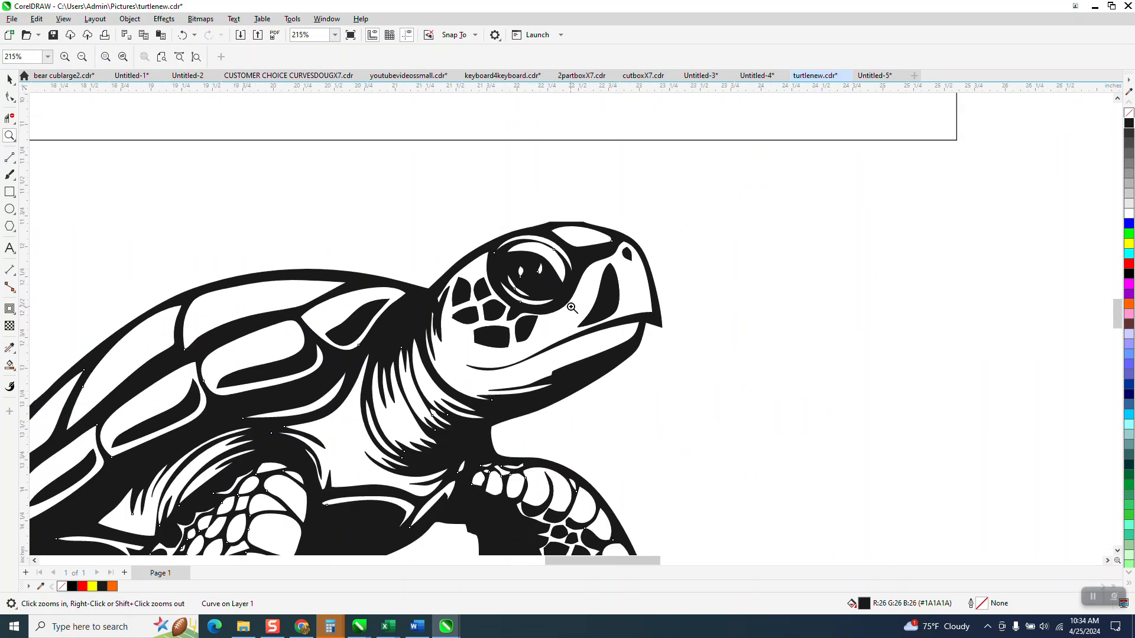
# - Fill the unfilled sliver shape near the tip of the lower turtle's long front flipper black with Smart Fill
pyautogui.scroll(-3, 572, 308)
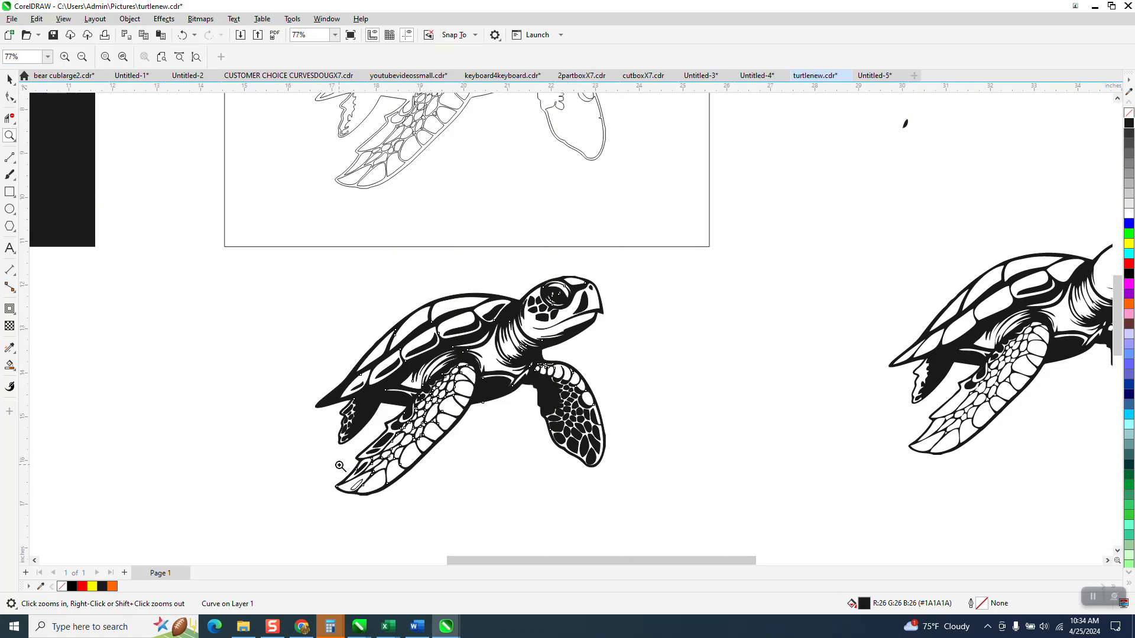
pyautogui.moveTo(339, 466); pyautogui.dragTo(411, 510)
pyautogui.click(9, 366)
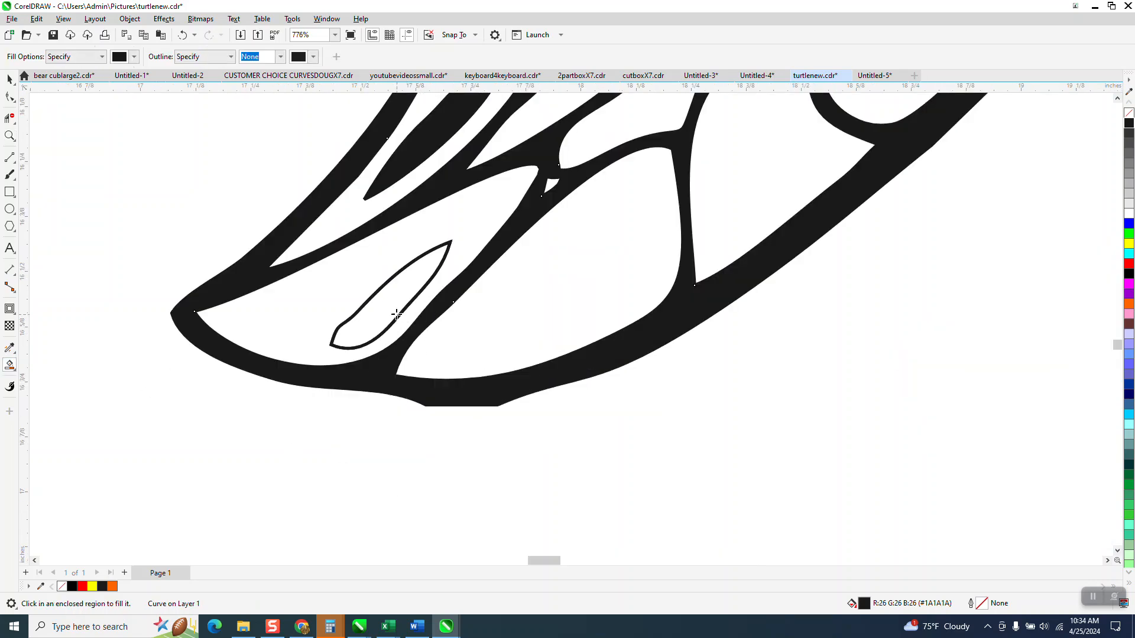
pyautogui.click(397, 315)
pyautogui.scroll(-5, 384, 354)
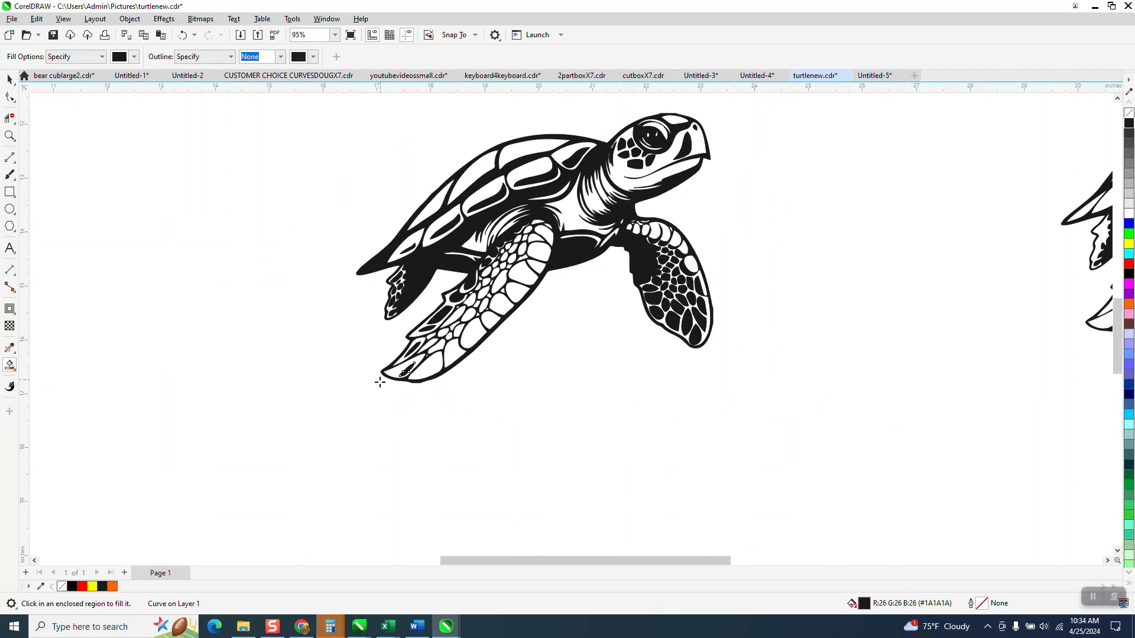
pyautogui.scroll(-1, 380, 382)
pyautogui.press('space')
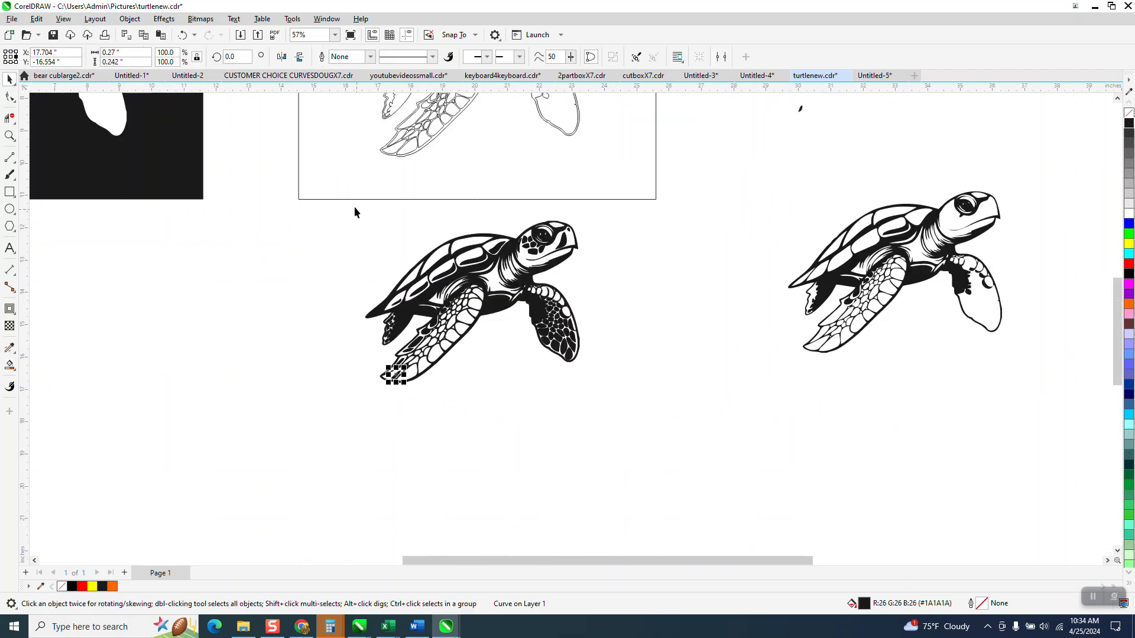
# - Select every piece of the completed lower turtle and group them into one object
pyautogui.moveTo(355, 211); pyautogui.dragTo(673, 443)
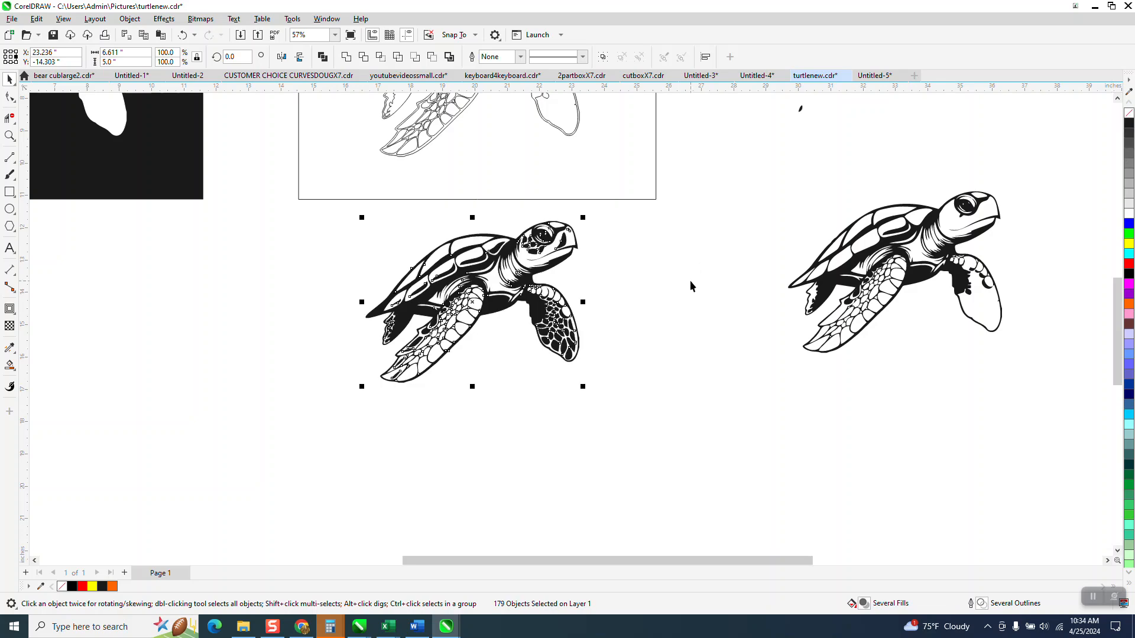
pyautogui.click(10, 136)
pyautogui.moveTo(456, 261); pyautogui.dragTo(641, 400)
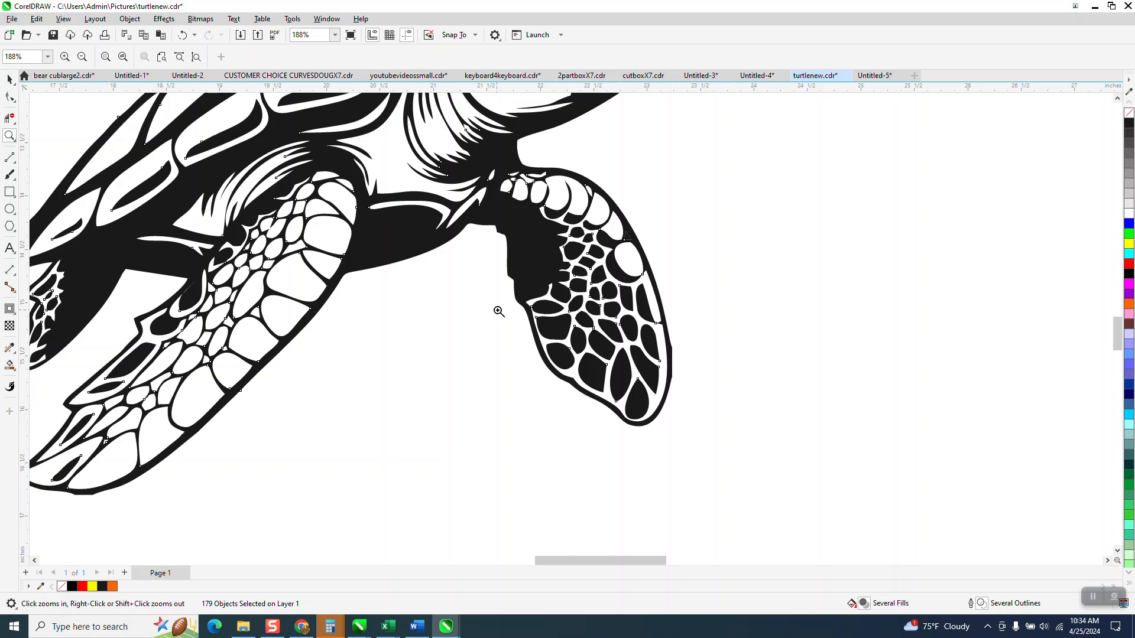
pyautogui.scroll(-3, 498, 311)
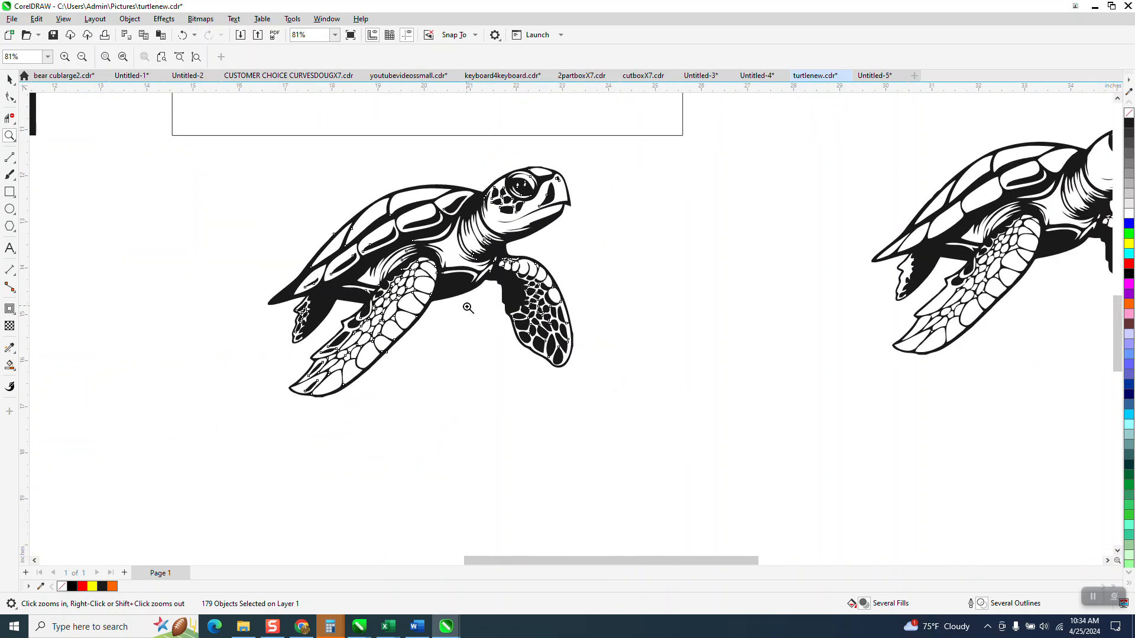
pyautogui.click(8, 80)
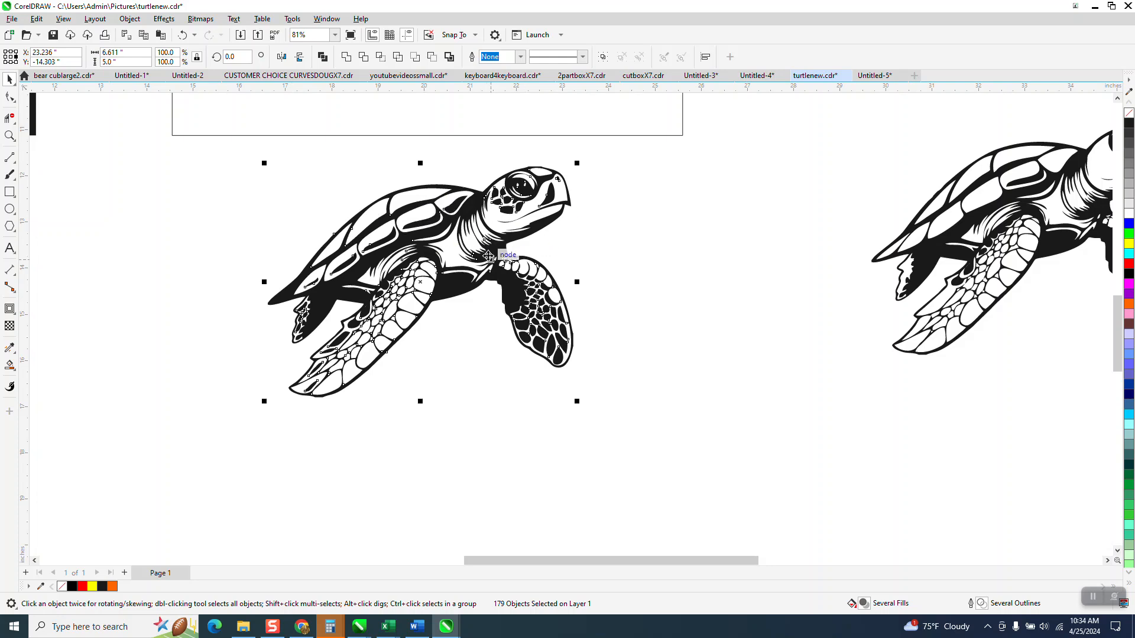
pyautogui.moveTo(200, 148); pyautogui.dragTo(732, 438)
pyautogui.hotkey('ctrl', 'g')
pyautogui.scroll(-2, 669, 328)
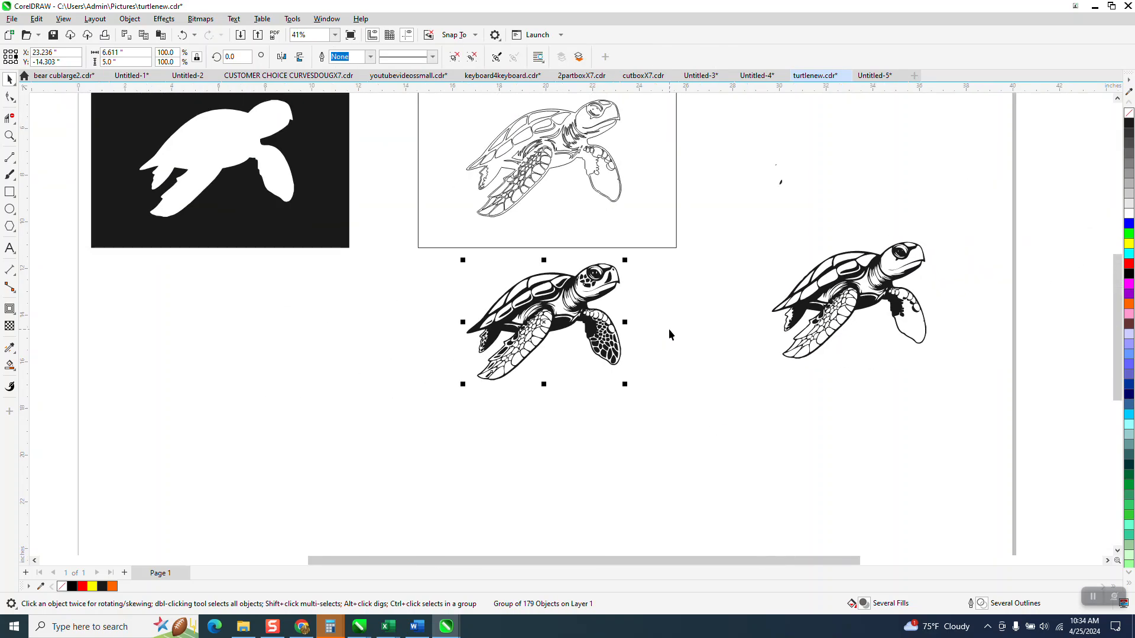
# - Paste a copy of the grouped turtle 7 inches down and 14 inches left, and move the outline turtle's rectangle around it
pyautogui.hotkey('ctrl', 'c')
pyautogui.hotkey('ctrl', 'v')
pyautogui.press('Down')
pyautogui.press('Left')
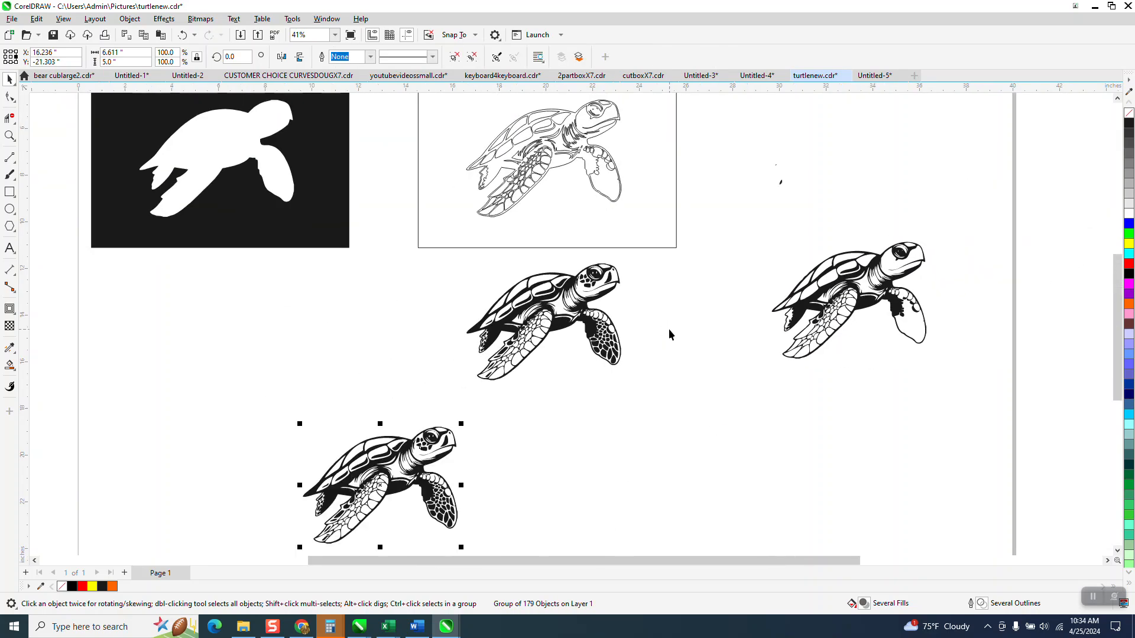
pyautogui.press('Left')
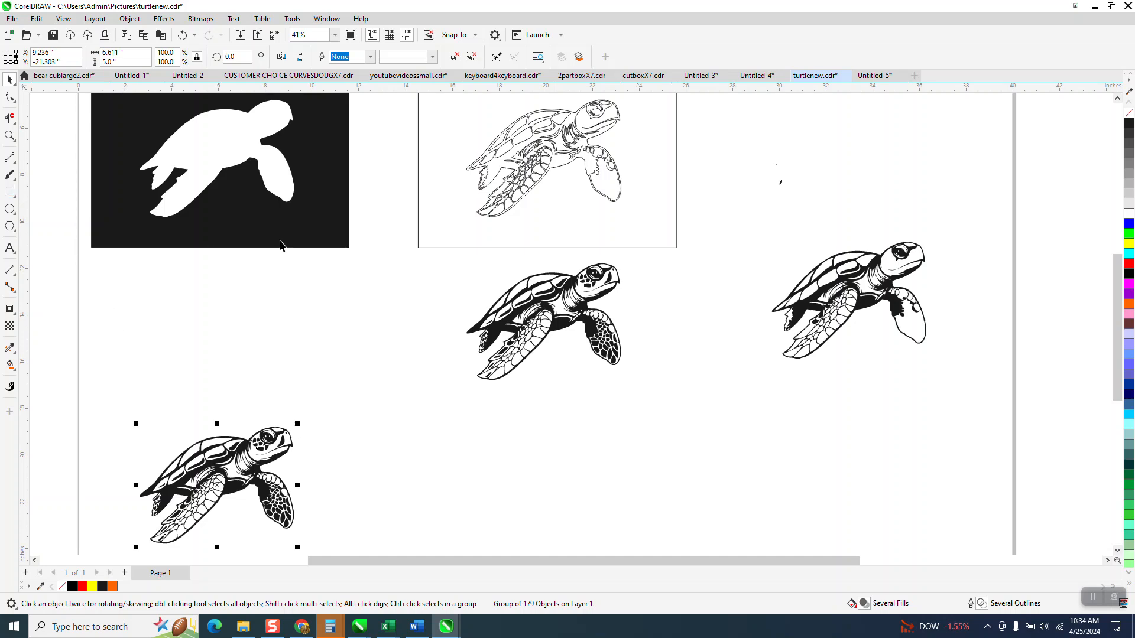
pyautogui.moveTo(468, 251); pyautogui.dragTo(171, 550)
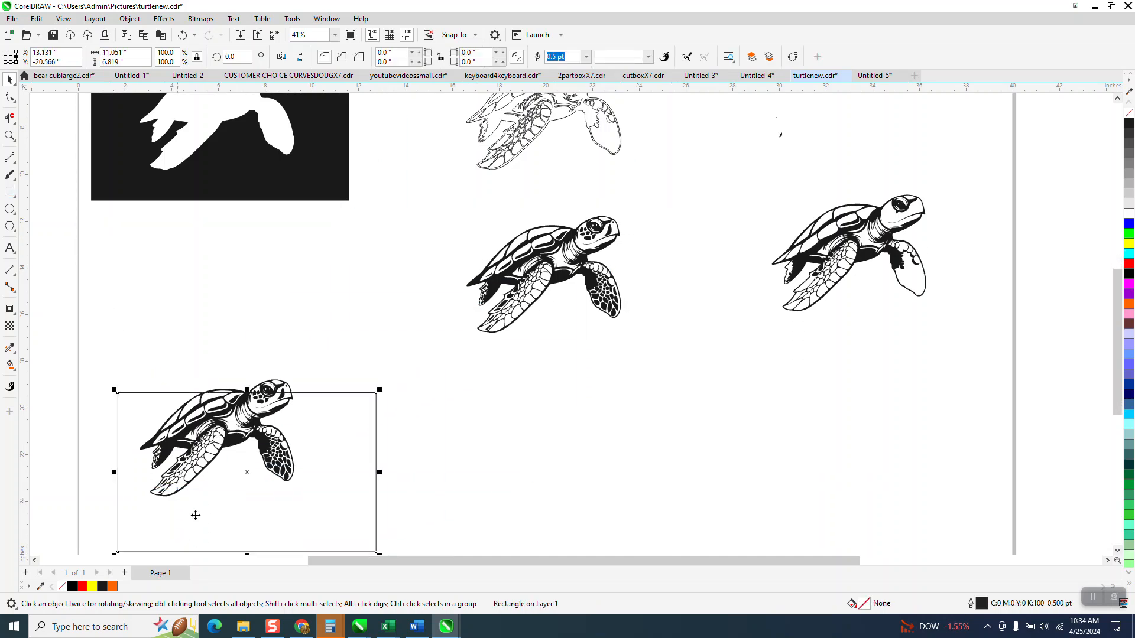
pyautogui.moveTo(360, 427); pyautogui.dragTo(356, 395)
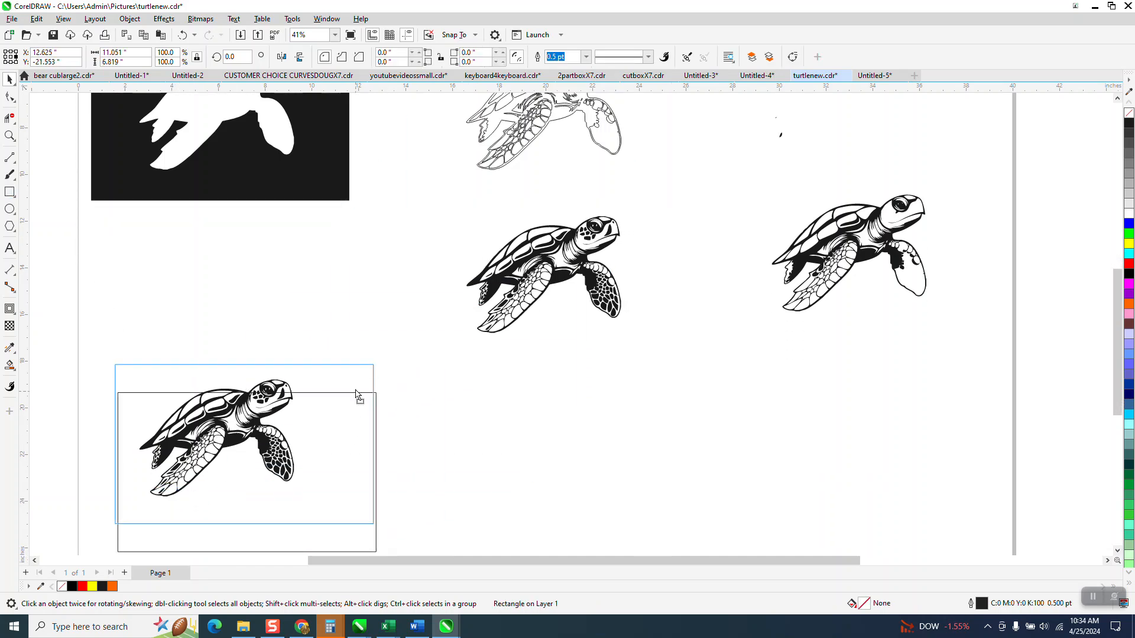
# - Smart Fill the background between the rectangle and the copied turtle black and move that fill 14 inches right
pyautogui.click(13, 388)
pyautogui.click(356, 451)
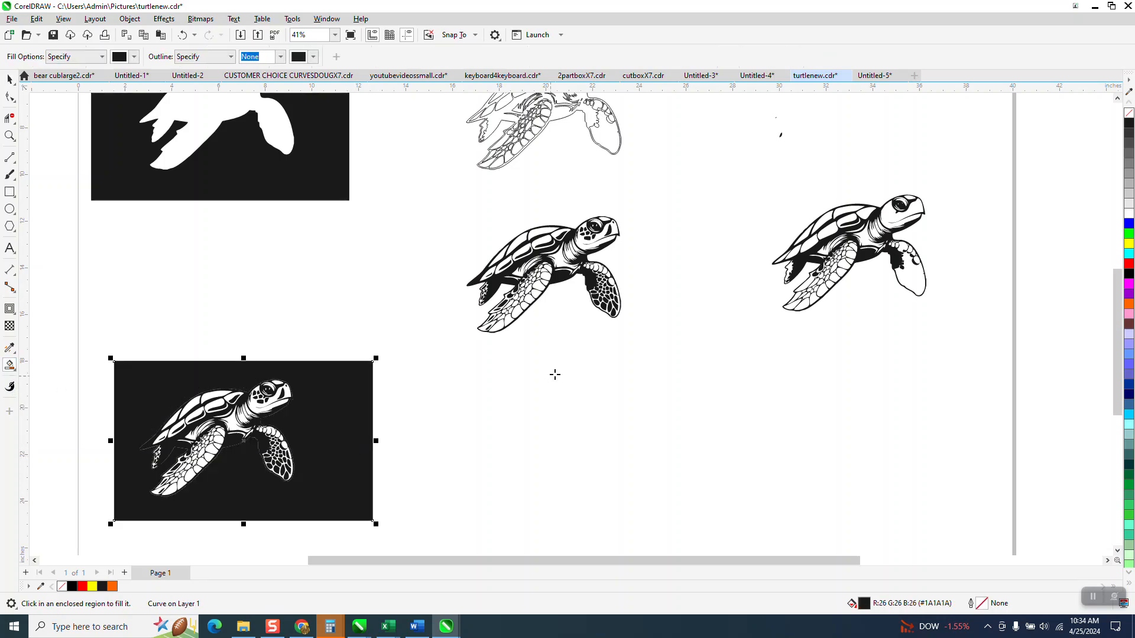
pyautogui.press('Right')
pyautogui.press('Right')
# - Create a silhouette from the turtle-shaped opening with Smart Fill, move it 14 inches right and leave it as an unfilled outline
pyautogui.click(580, 399)
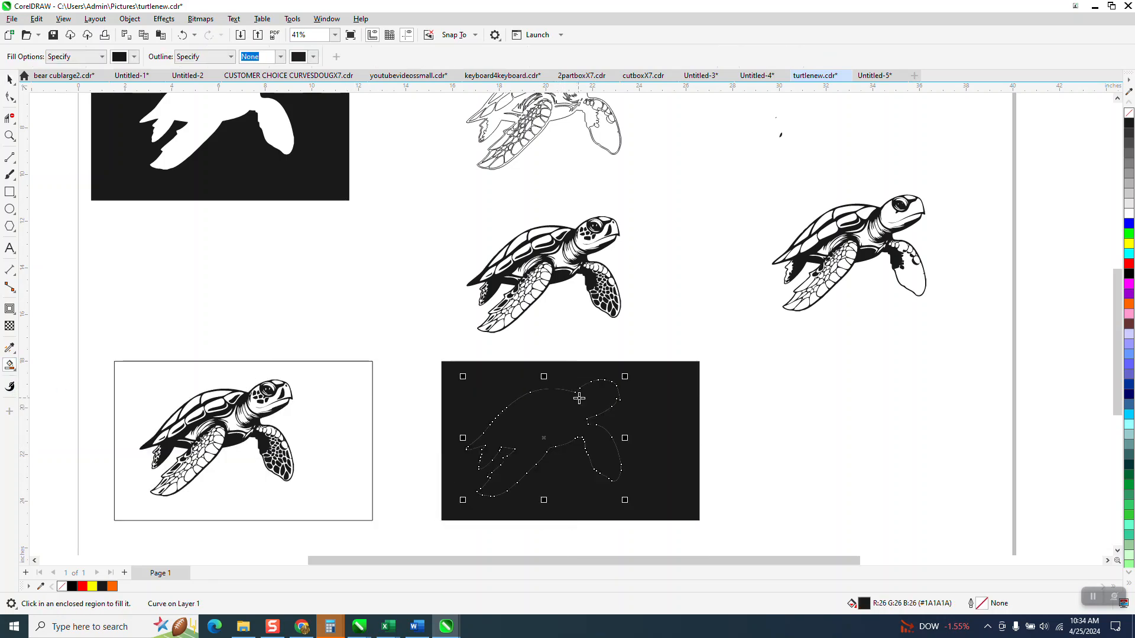
pyautogui.press('Right')
pyautogui.press('Right')
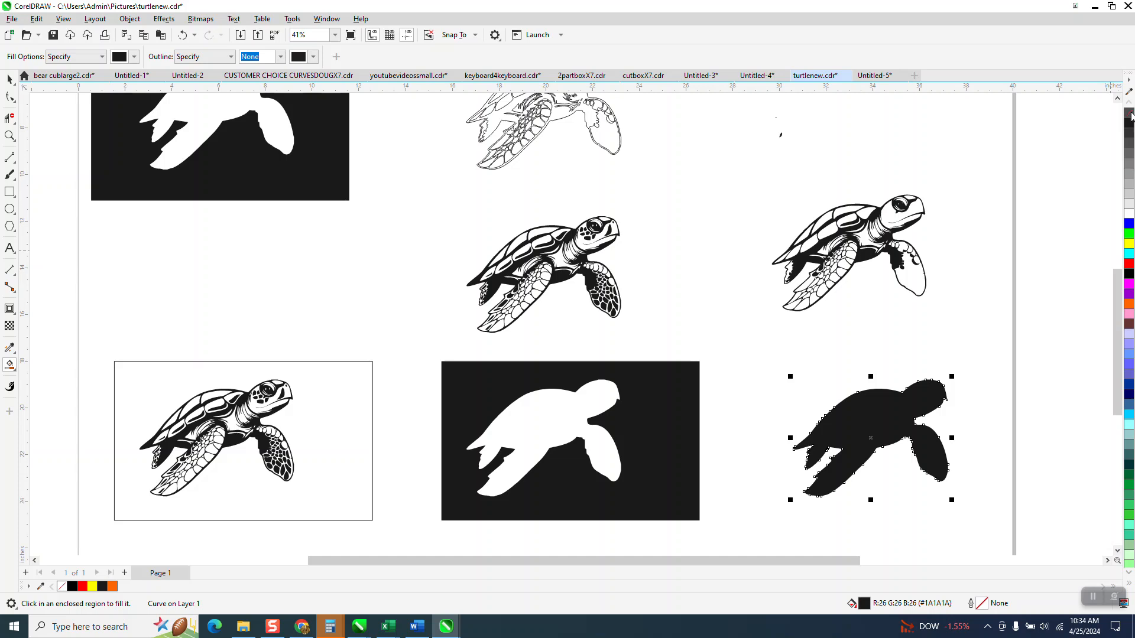
pyautogui.click(1130, 114)
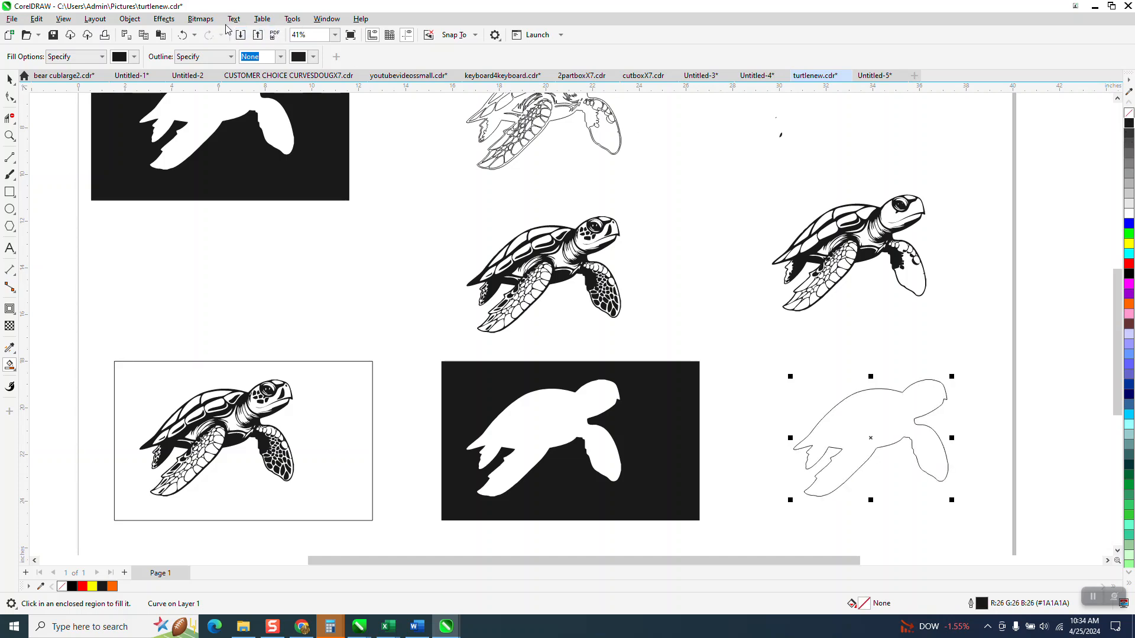
# - Set up a contour for the silhouette outline with 1 step and round corners
pyautogui.click(164, 19)
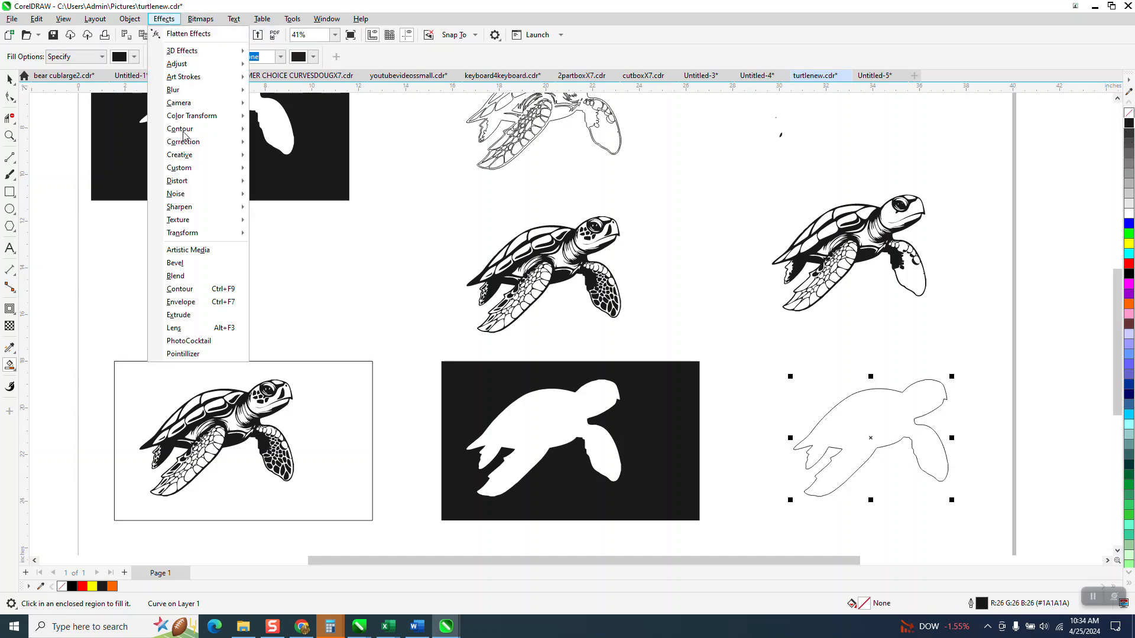
pyautogui.click(199, 290)
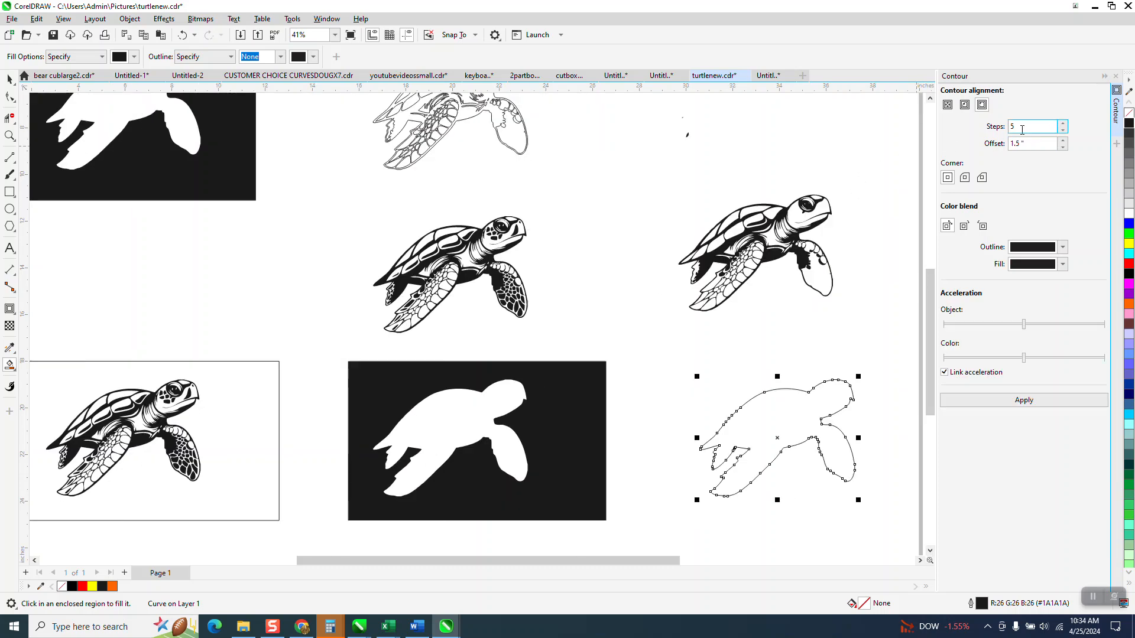
pyautogui.write('1')
pyautogui.click(965, 181)
# - Try a 0.5-inch outside contour on the silhouette outline and undo it
pyautogui.moveTo(1035, 146); pyautogui.dragTo(991, 155)
pyautogui.write('.5')
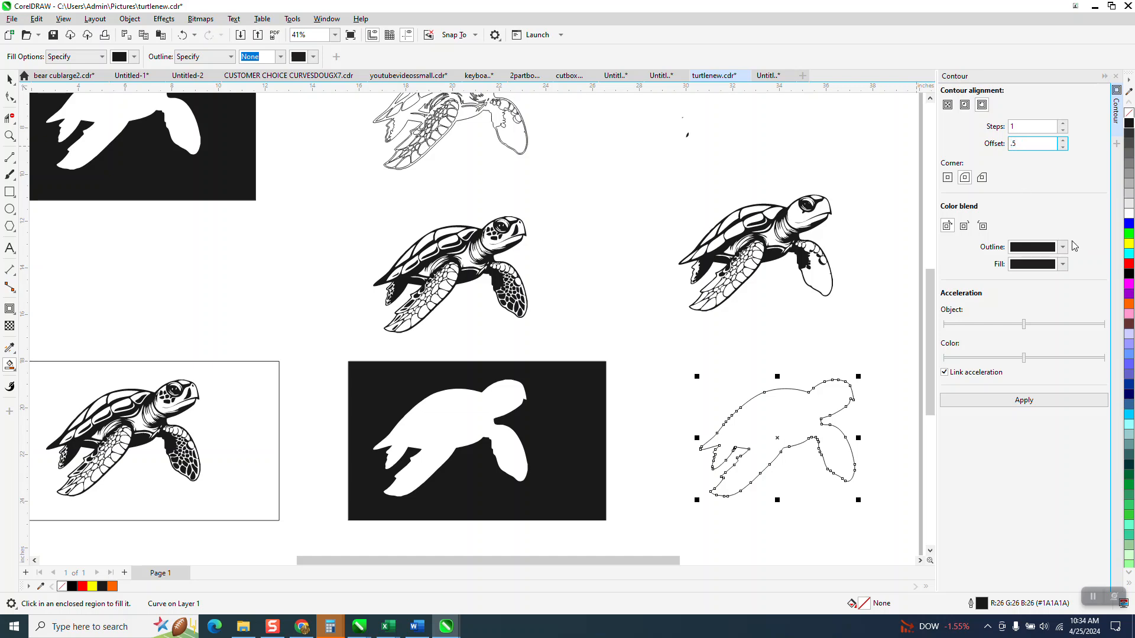
pyautogui.click(1047, 406)
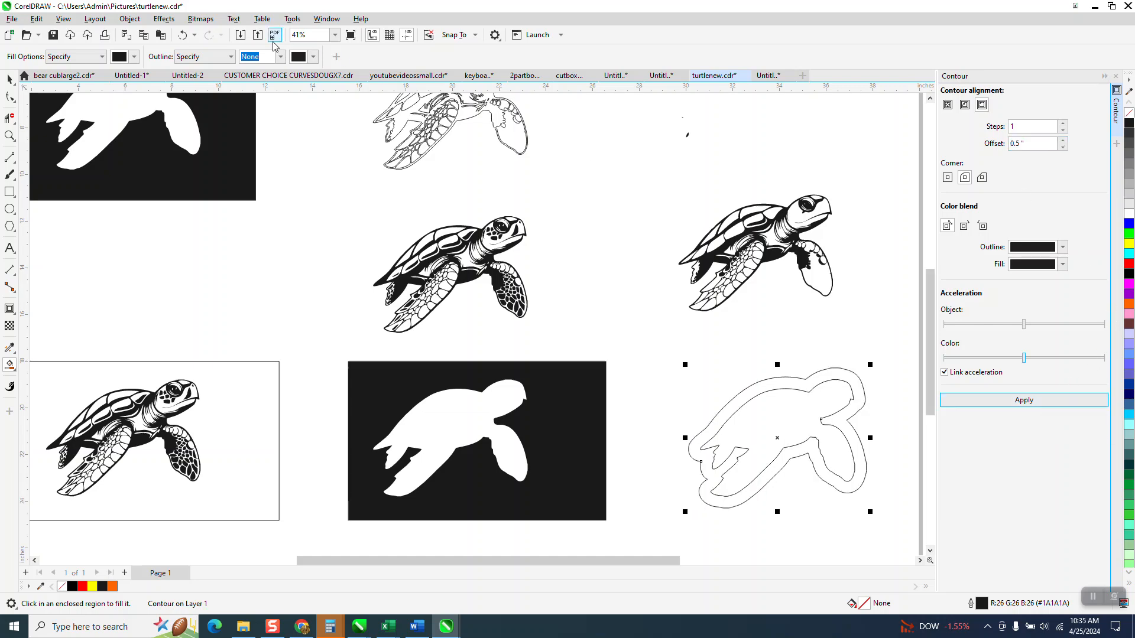
pyautogui.click(182, 34)
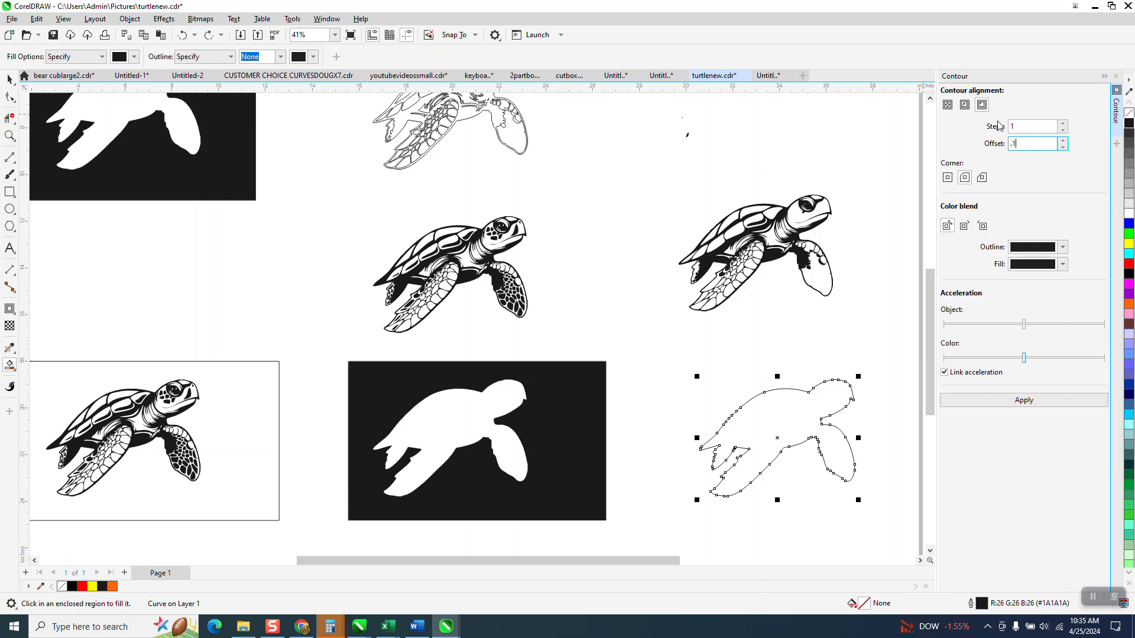
# - Apply a 0.1-inch outside contour to the silhouette outline and break the contour apart
pyautogui.click(1051, 401)
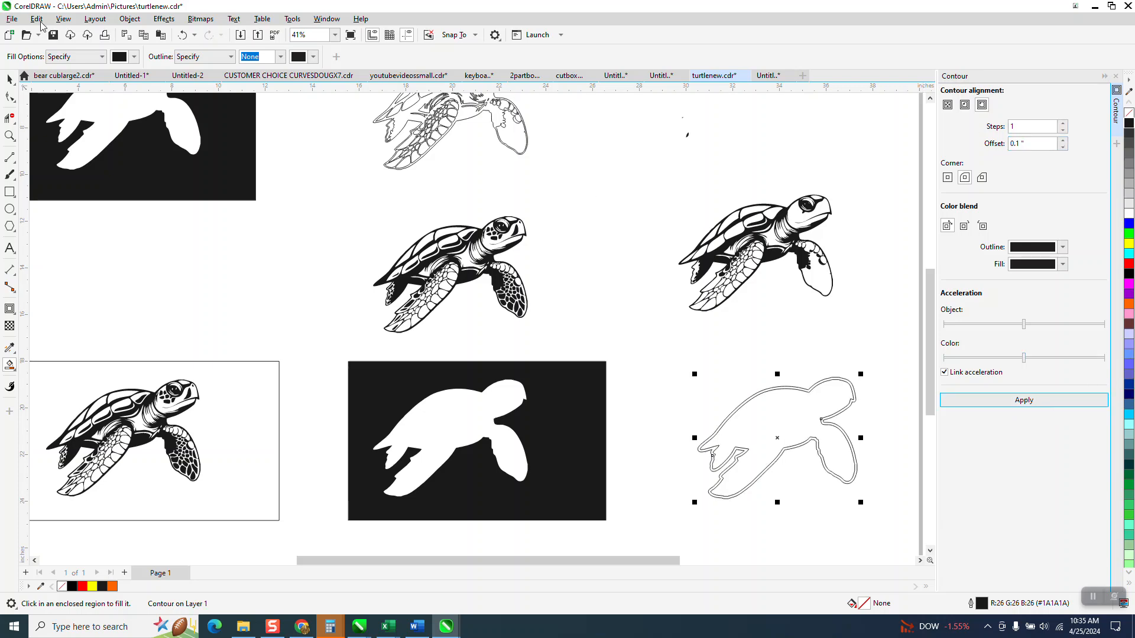
pyautogui.click(129, 19)
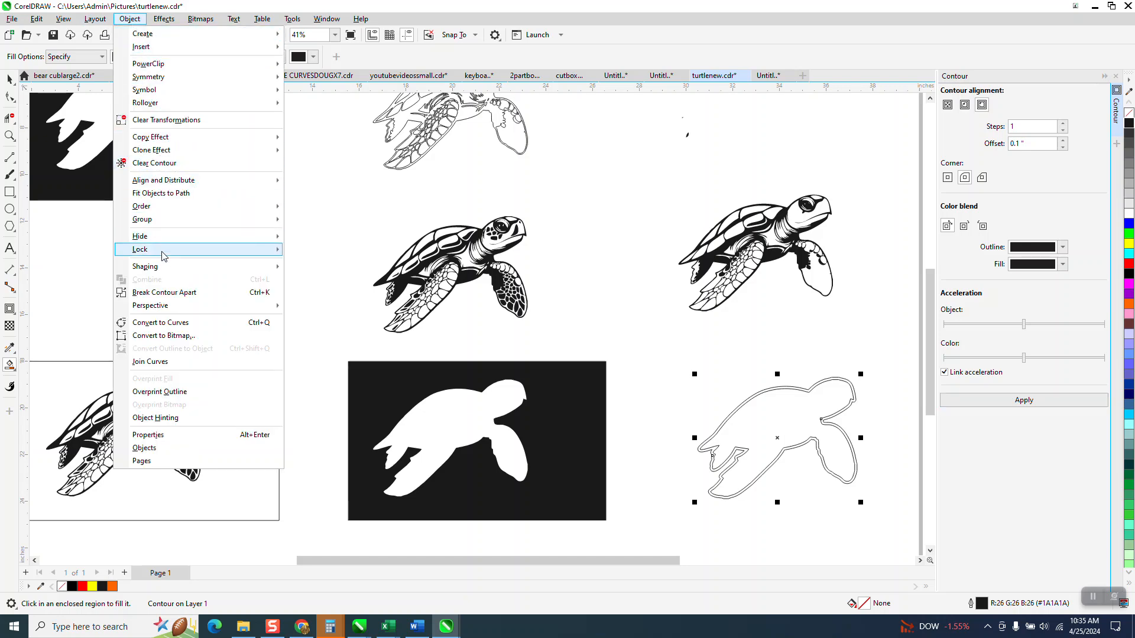
pyautogui.click(174, 293)
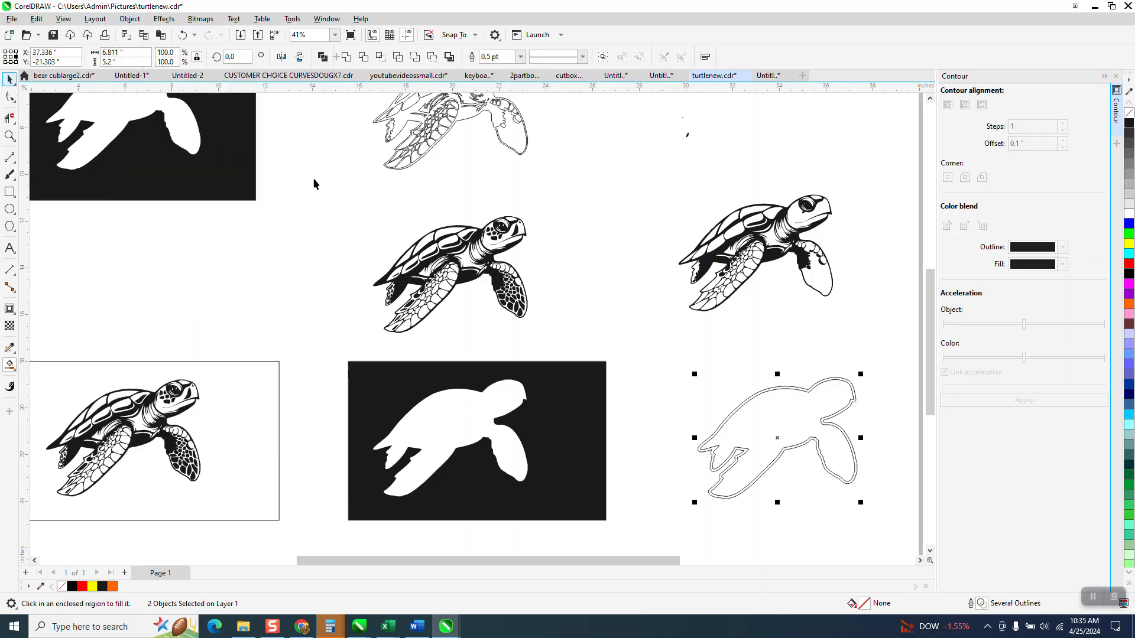
# - Move the inner silhouette curve 7 inches down, away from the outer contour curve
pyautogui.click(633, 240)
pyautogui.click(776, 411)
pyautogui.press('Down')
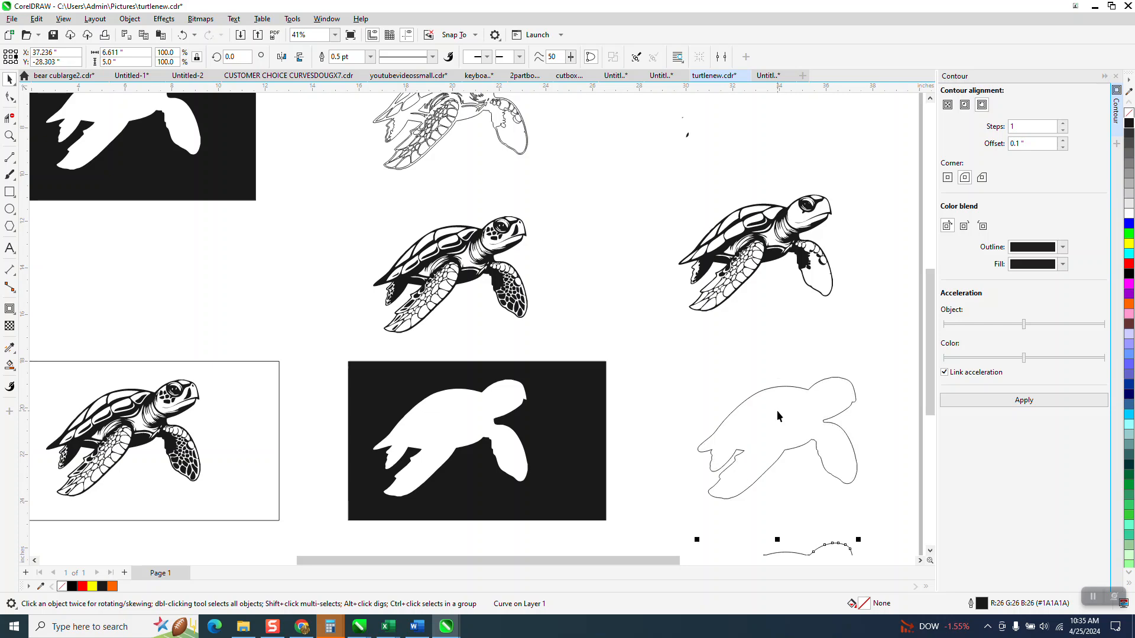
# - Give the outer contour curve a red outline with hairline width
pyautogui.click(778, 410)
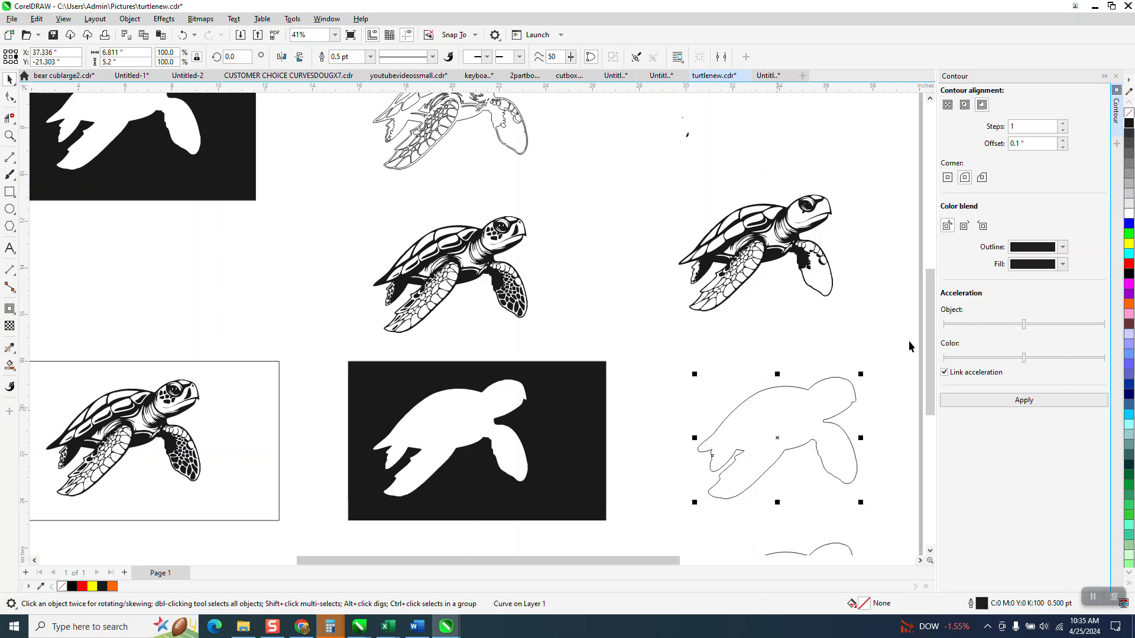
pyautogui.rightClick(1128, 264)
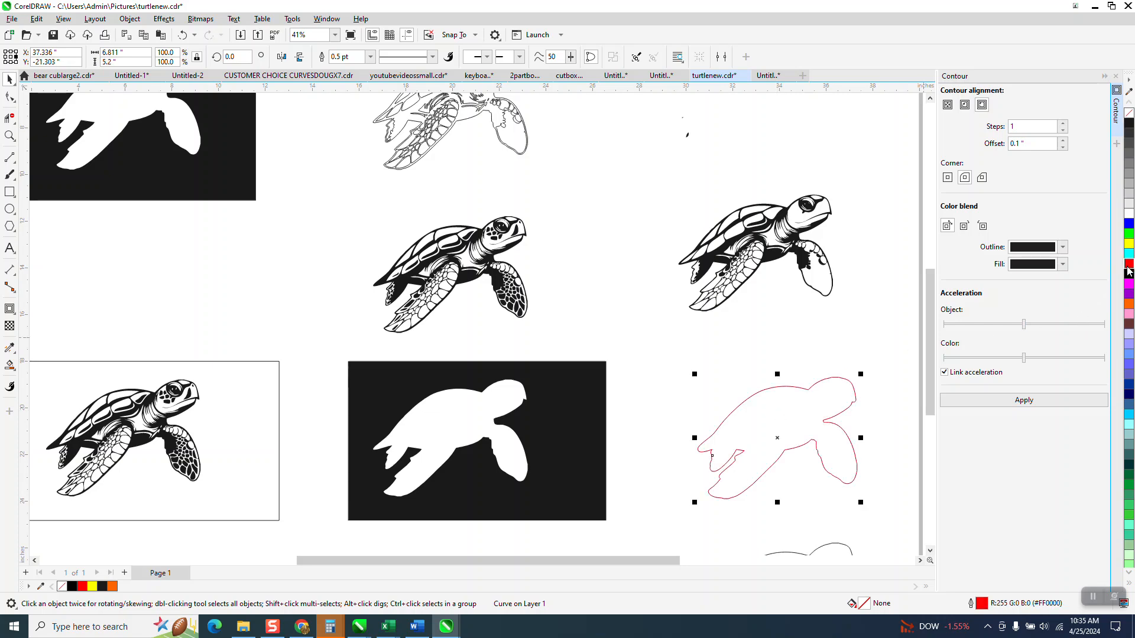
pyautogui.click(370, 57)
pyautogui.click(343, 78)
# - Move the red contour 28 inches left around the copied turtle and check its fit up close
pyautogui.press('Left')
pyautogui.press('Left')
pyautogui.press('Left')
pyautogui.press('Left')
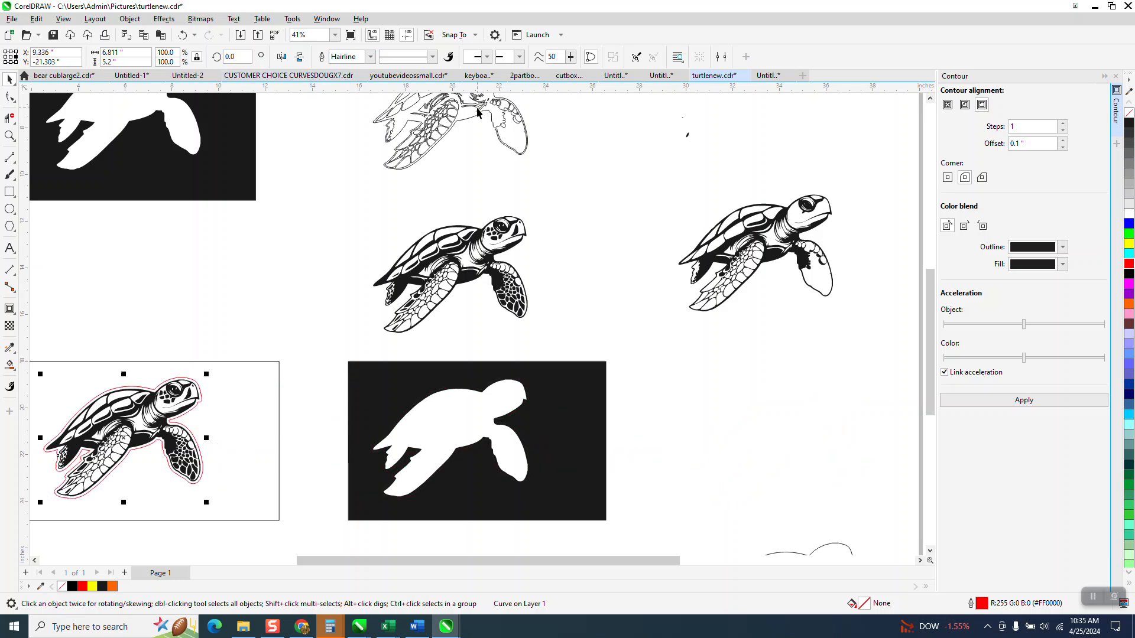
pyautogui.click(10, 136)
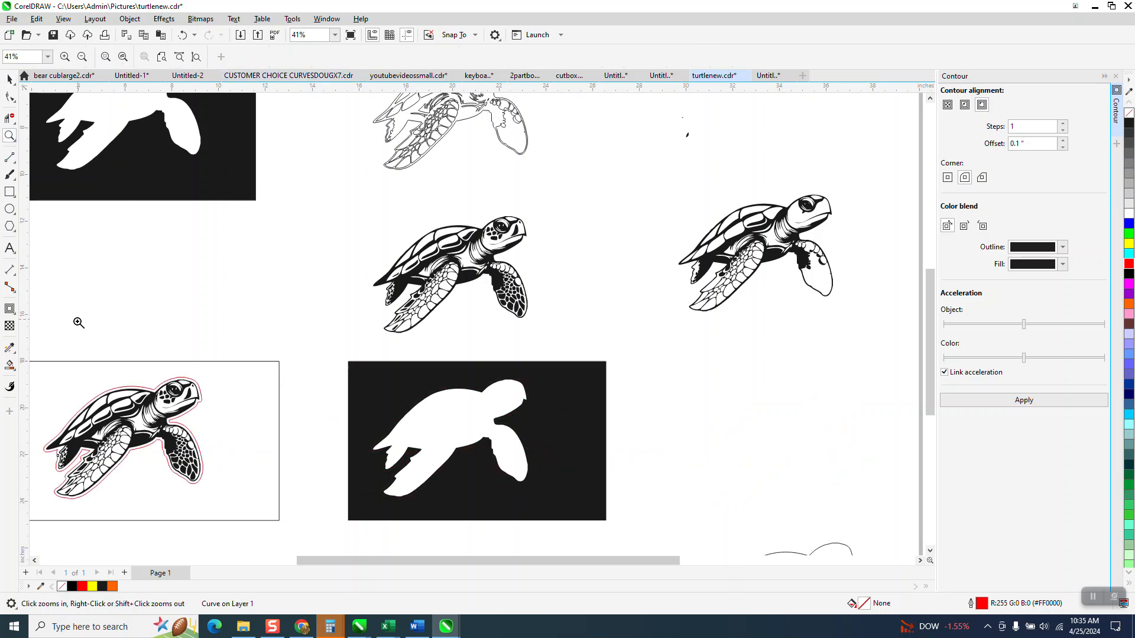
pyautogui.moveTo(75, 322); pyautogui.dragTo(385, 536)
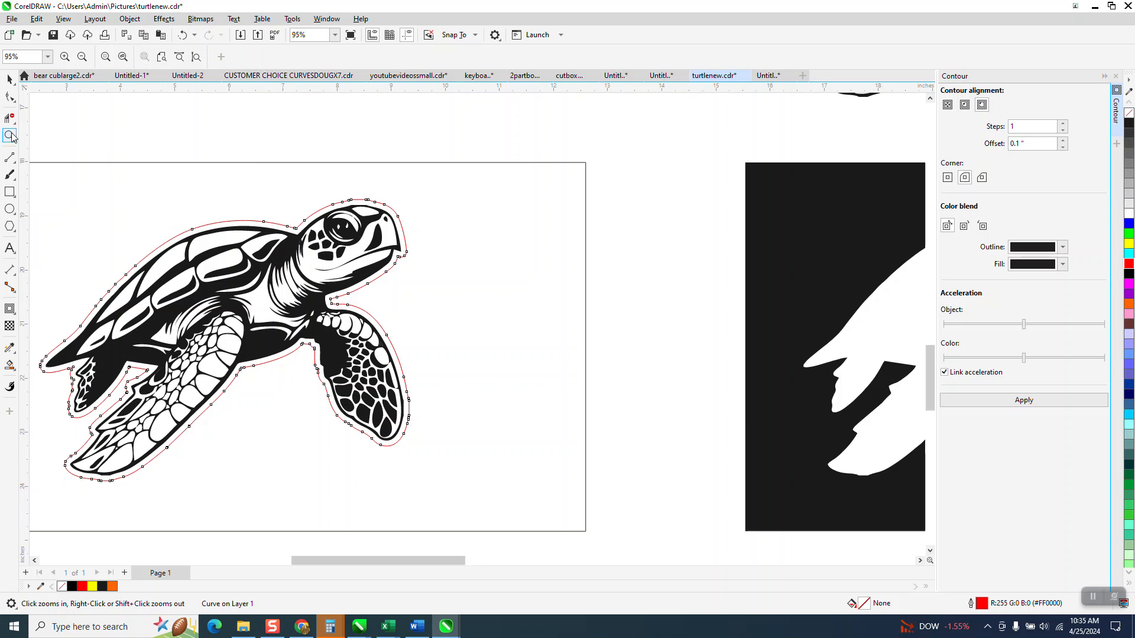
pyautogui.click(10, 78)
pyautogui.click(439, 174)
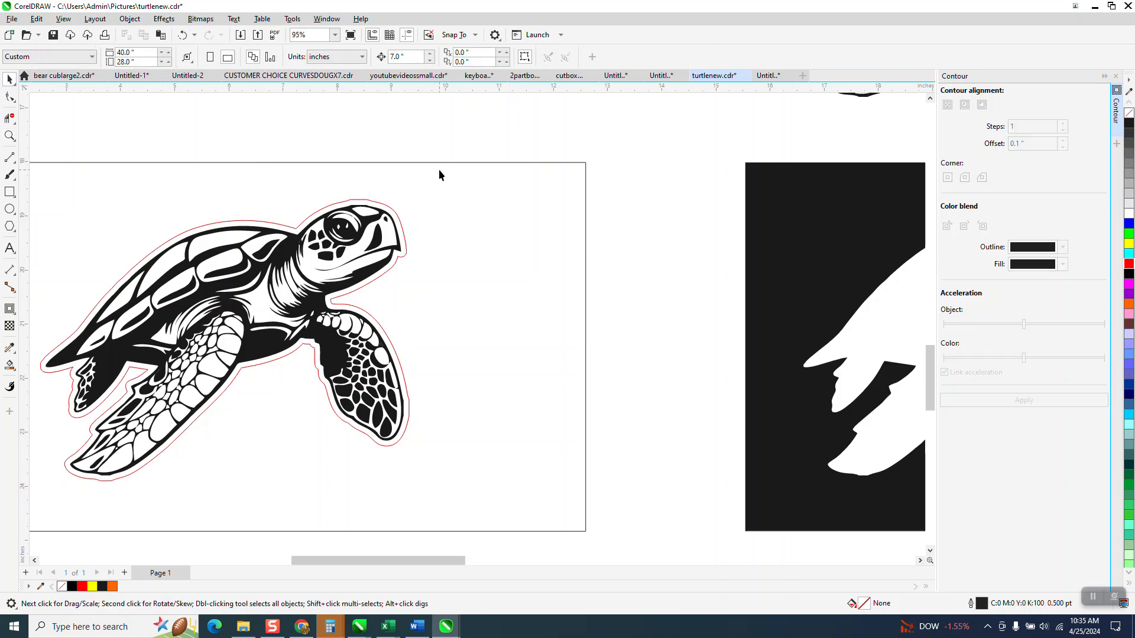